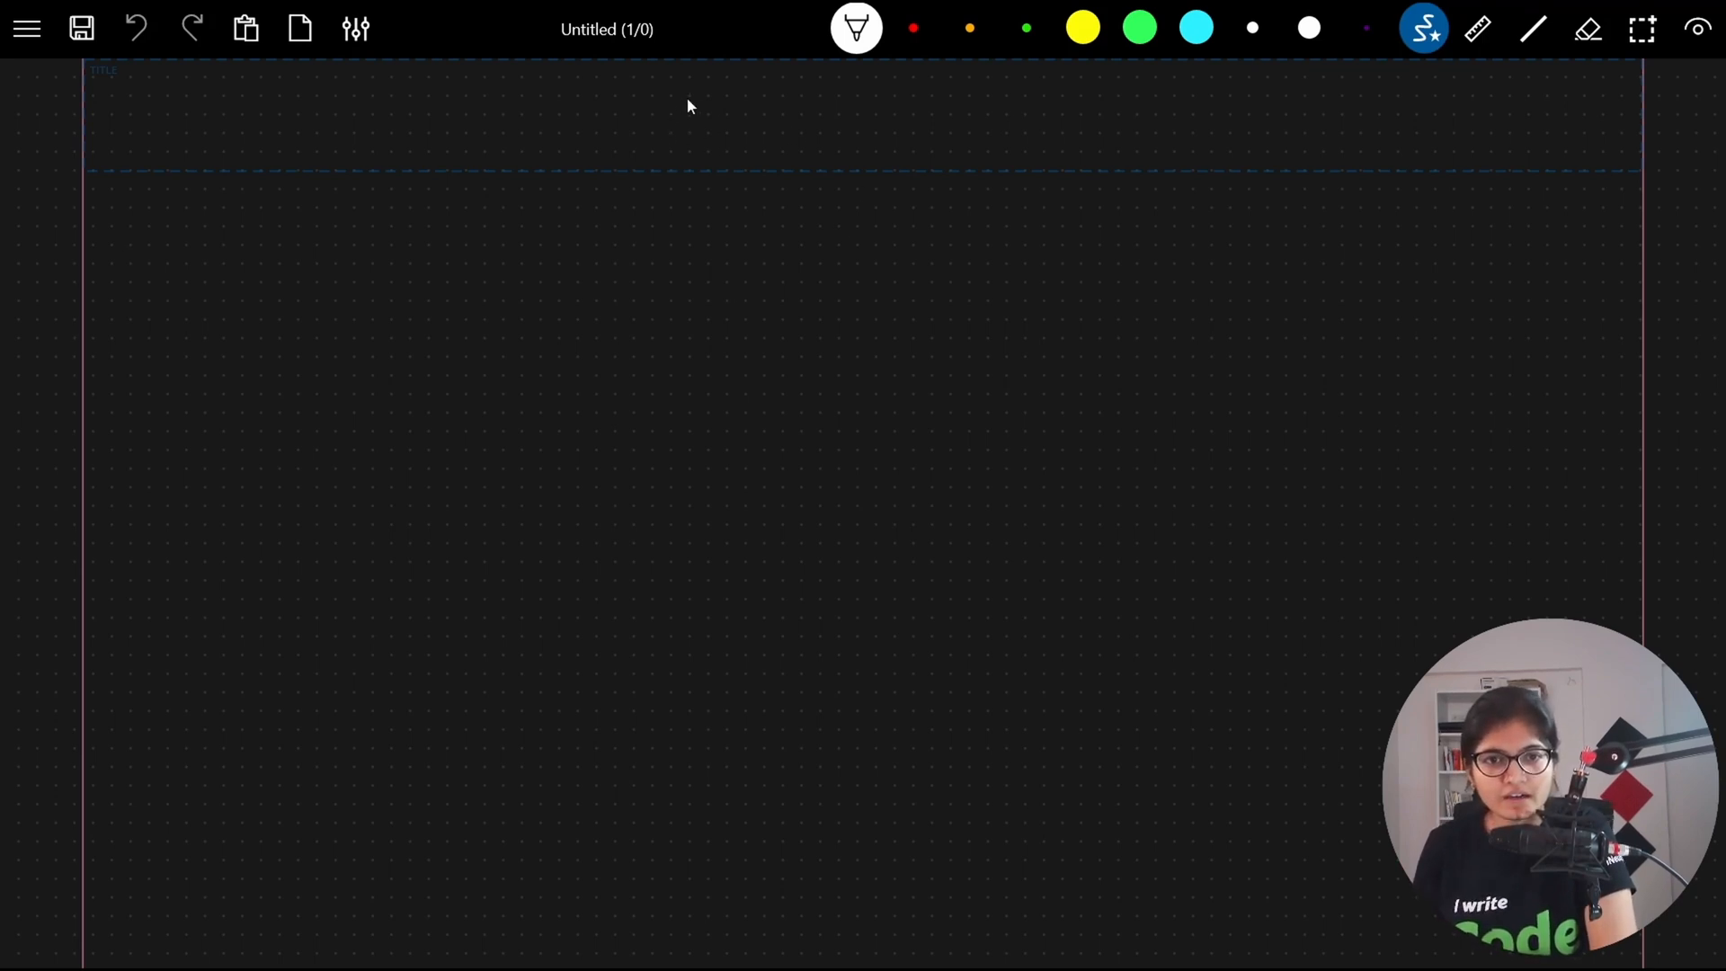
Write the title 'Graph Traversal' in white and underline it.
mouse_move(687, 98)
left_mouse_down()
mouse_move(691, 121)
mouse_move(757, 137)
left_mouse_up()
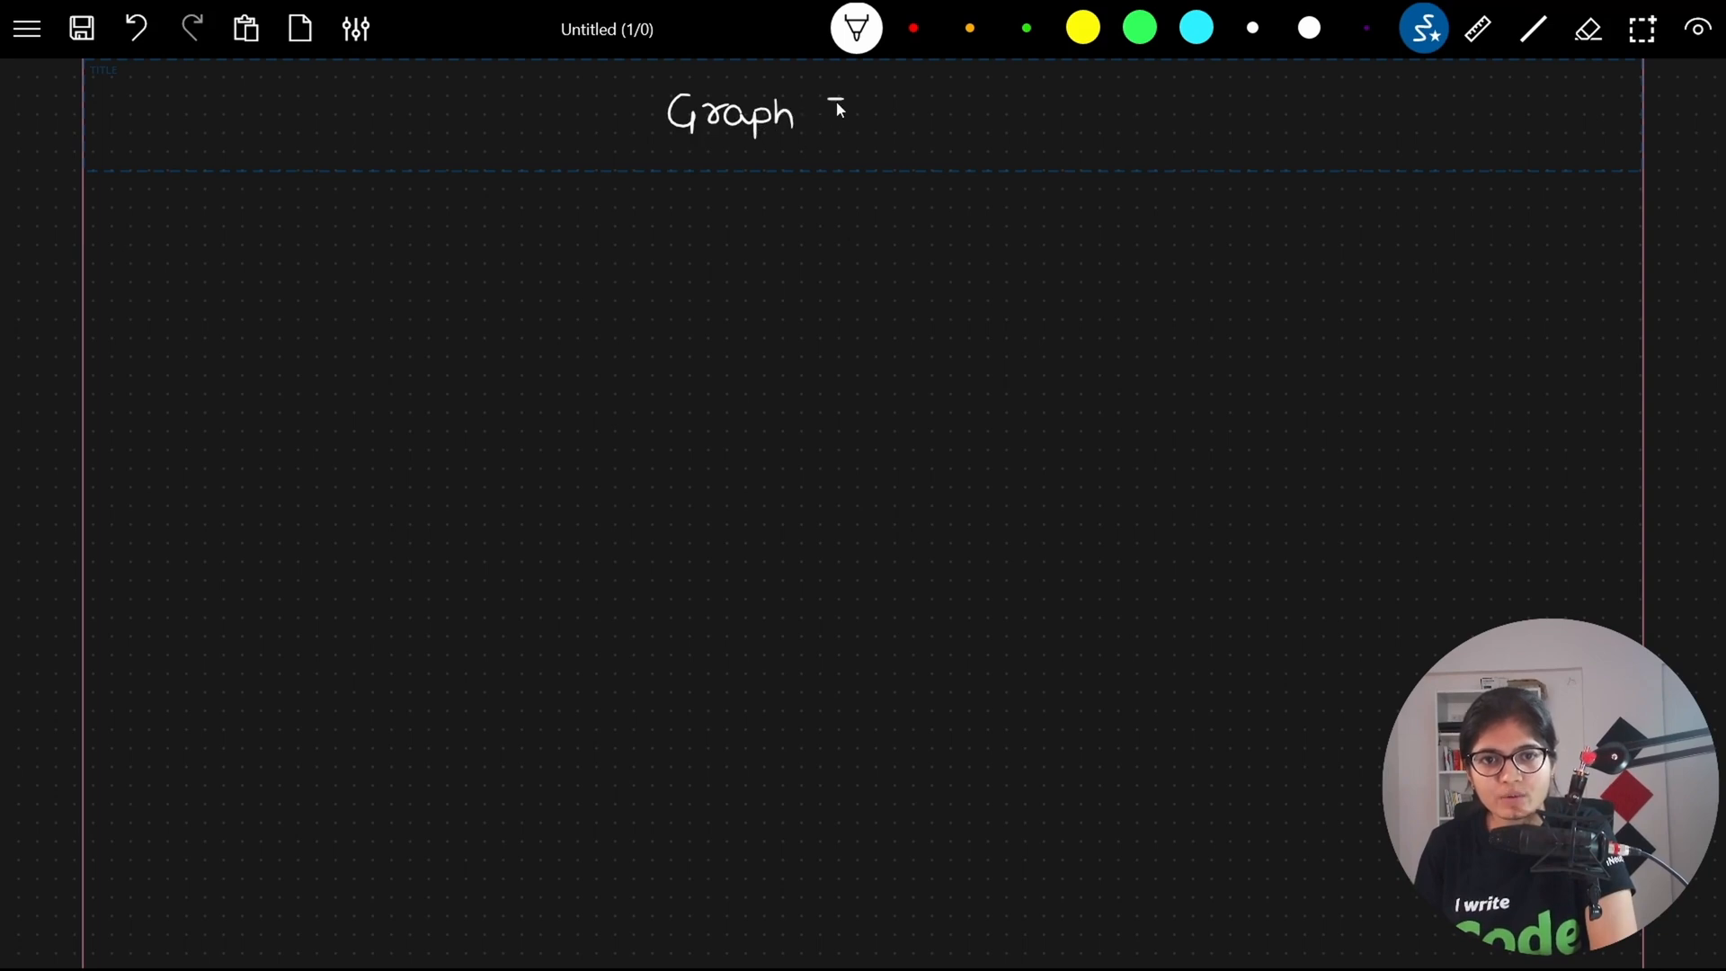
left_click_drag(913, 110, 942, 124)
left_click_drag(944, 114, 958, 117)
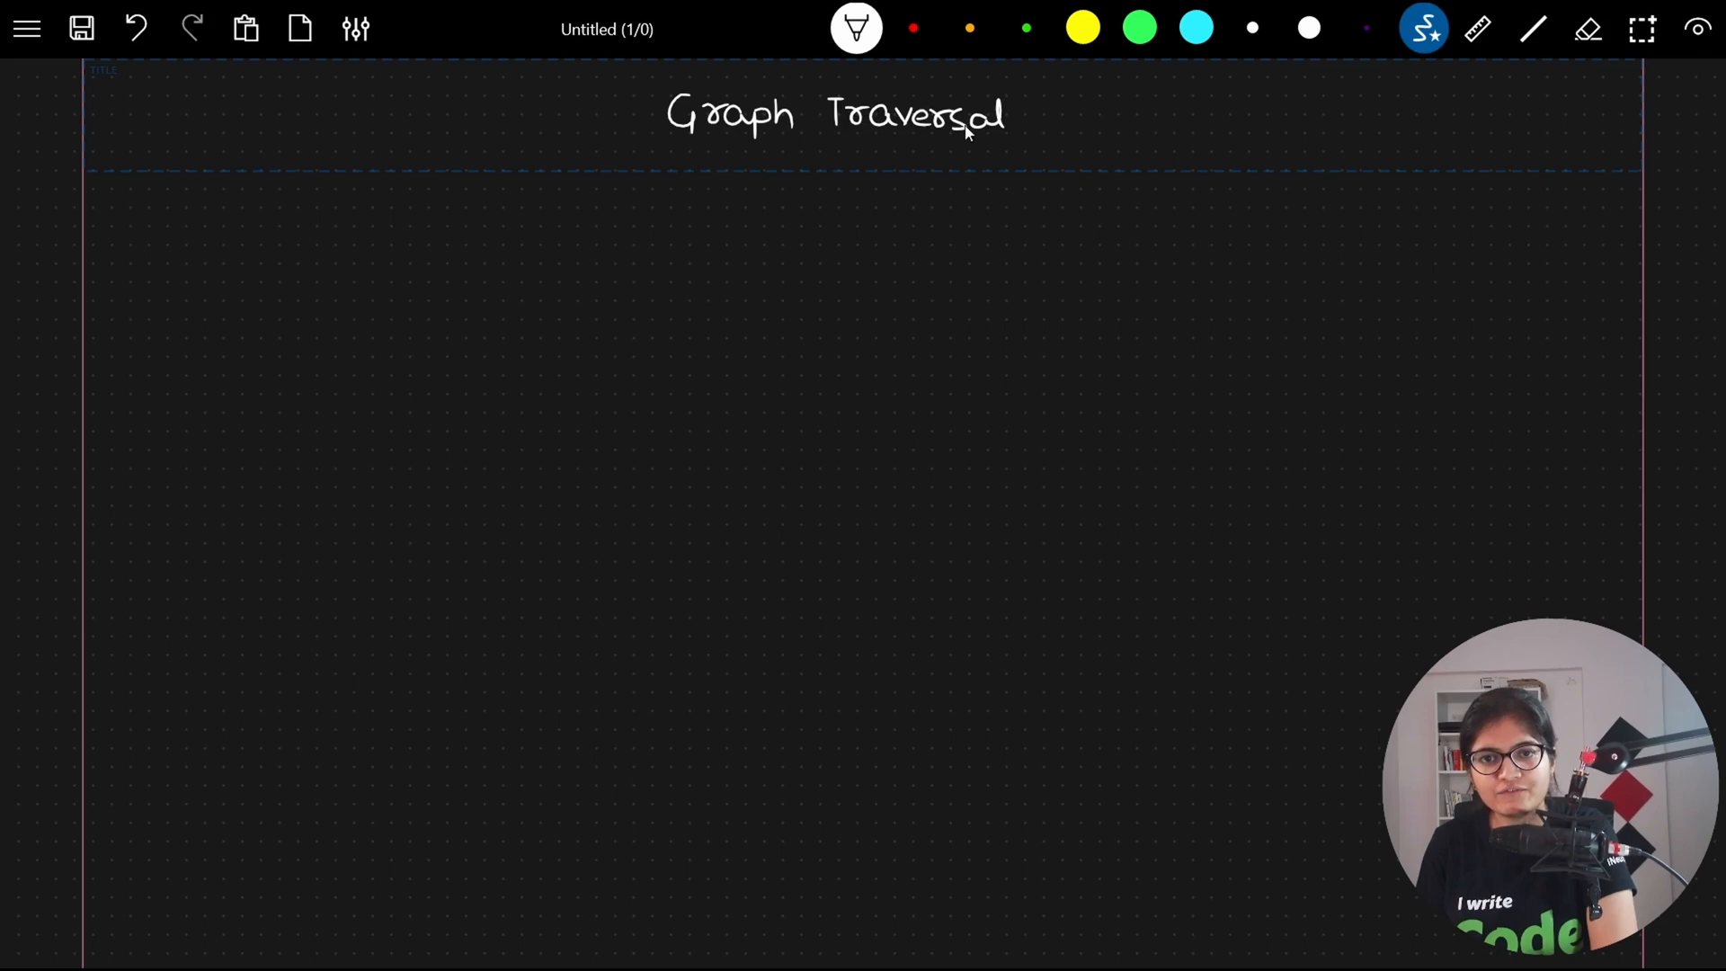
left_click_drag(653, 146, 1018, 147)
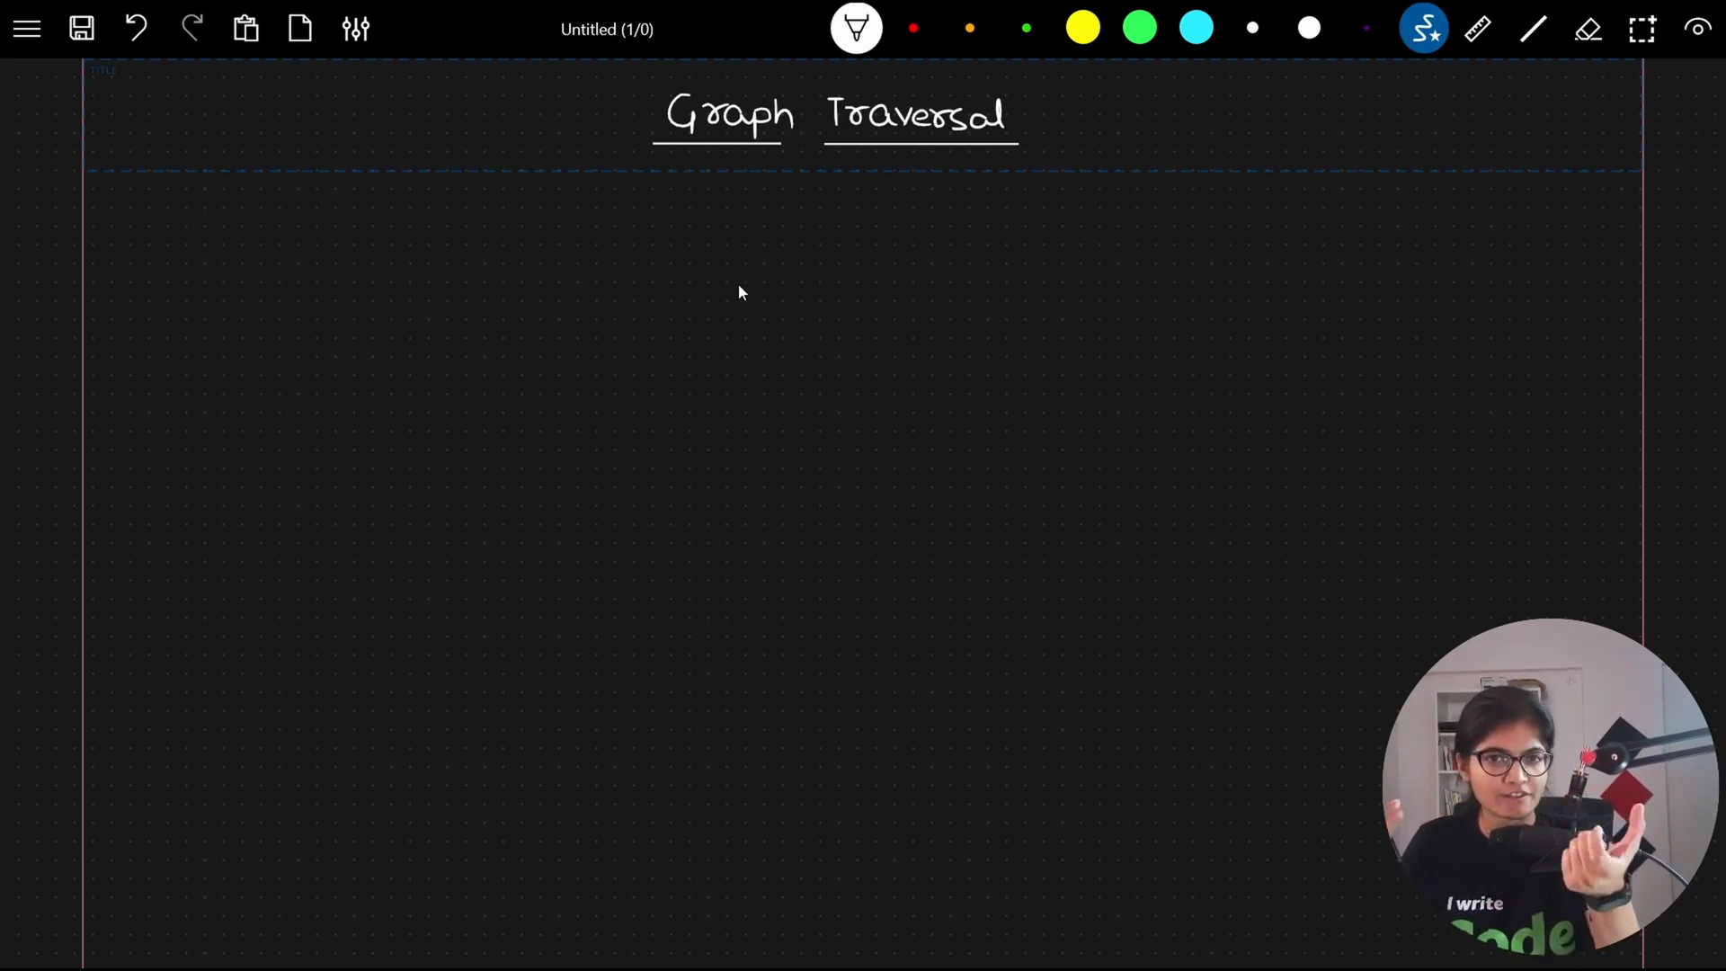
Add a green arrow under the title, then list LinkedIn, Insta, Twitter in white and underline them.
left_click(1026, 28)
mouse_move(713, 165)
left_mouse_down()
mouse_move(755, 198)
mouse_move(748, 212)
mouse_move(963, 222)
left_mouse_up()
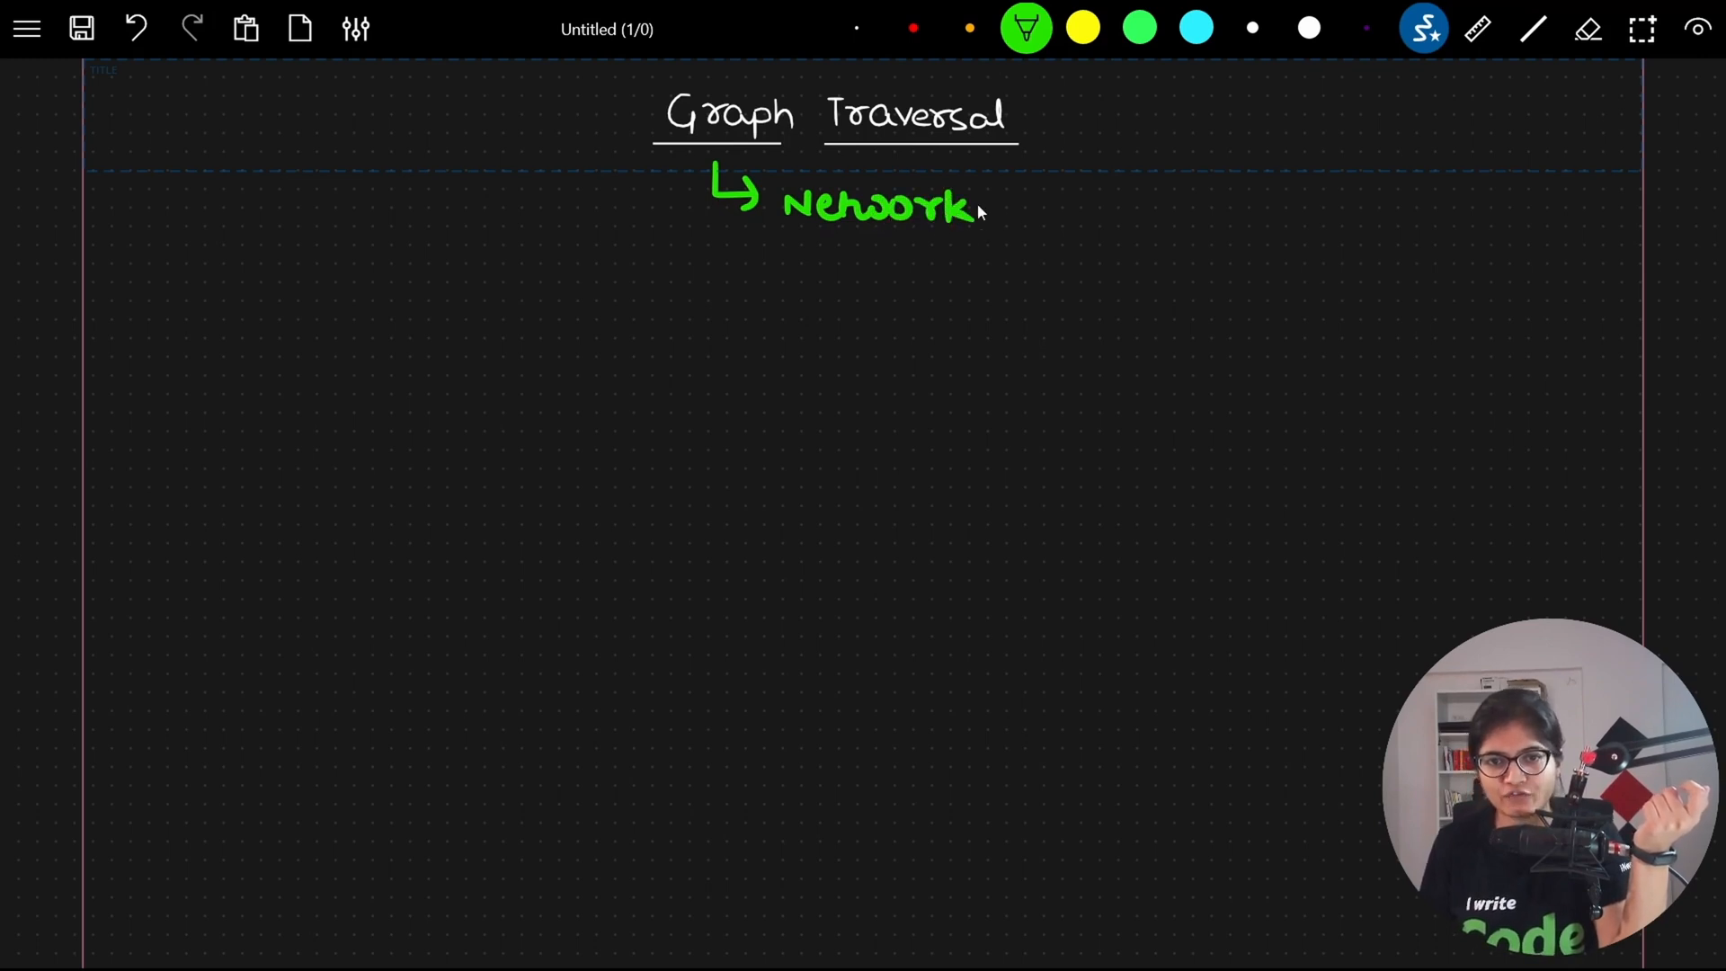
left_click(854, 31)
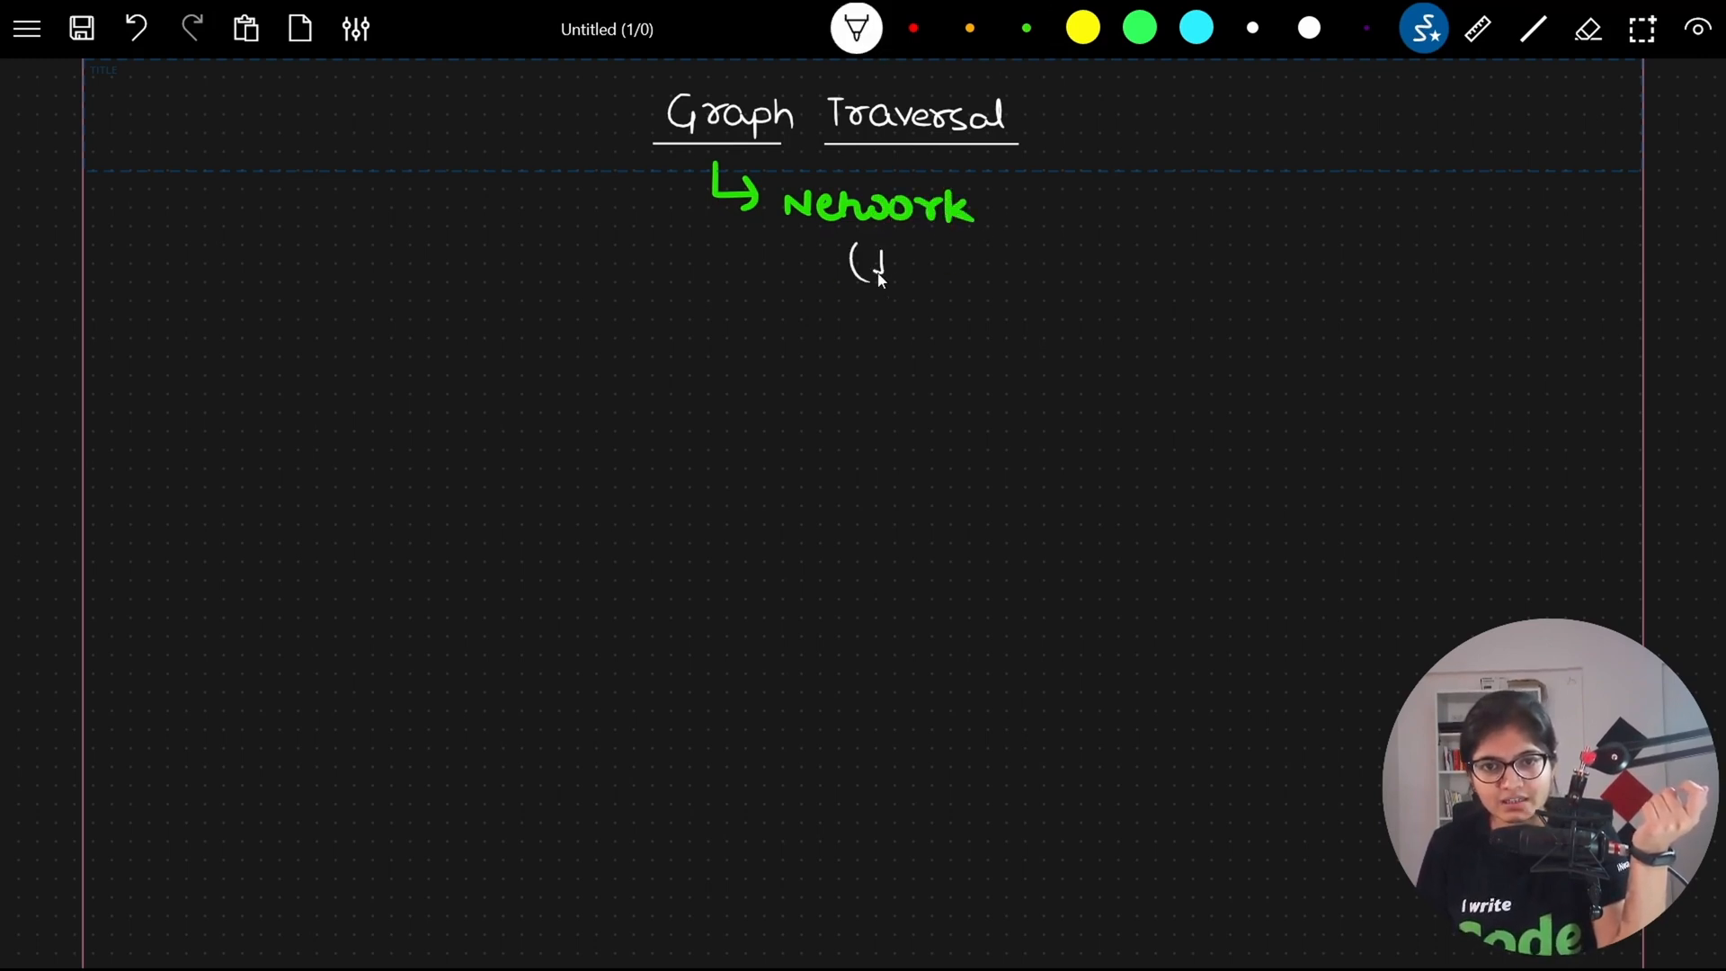
mouse_move(938, 252)
left_mouse_down()
mouse_move(952, 281)
mouse_move(1008, 280)
left_mouse_up()
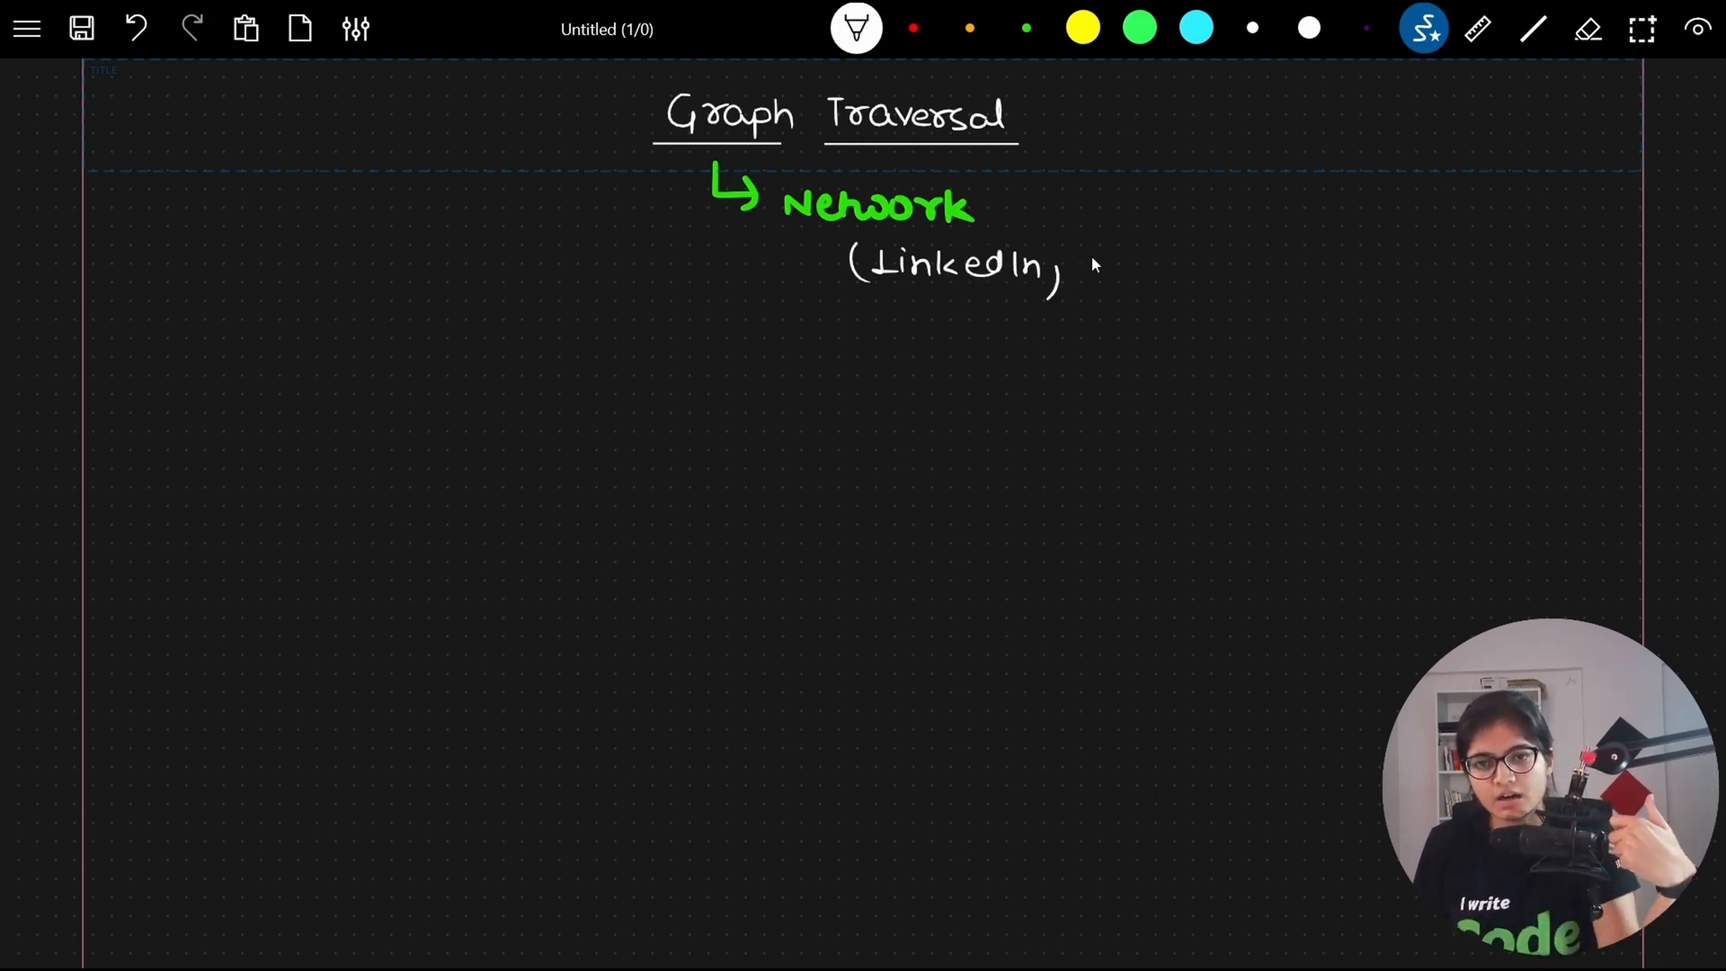
left_click_drag(1090, 252, 1103, 251)
left_click_drag(1097, 251, 1096, 273)
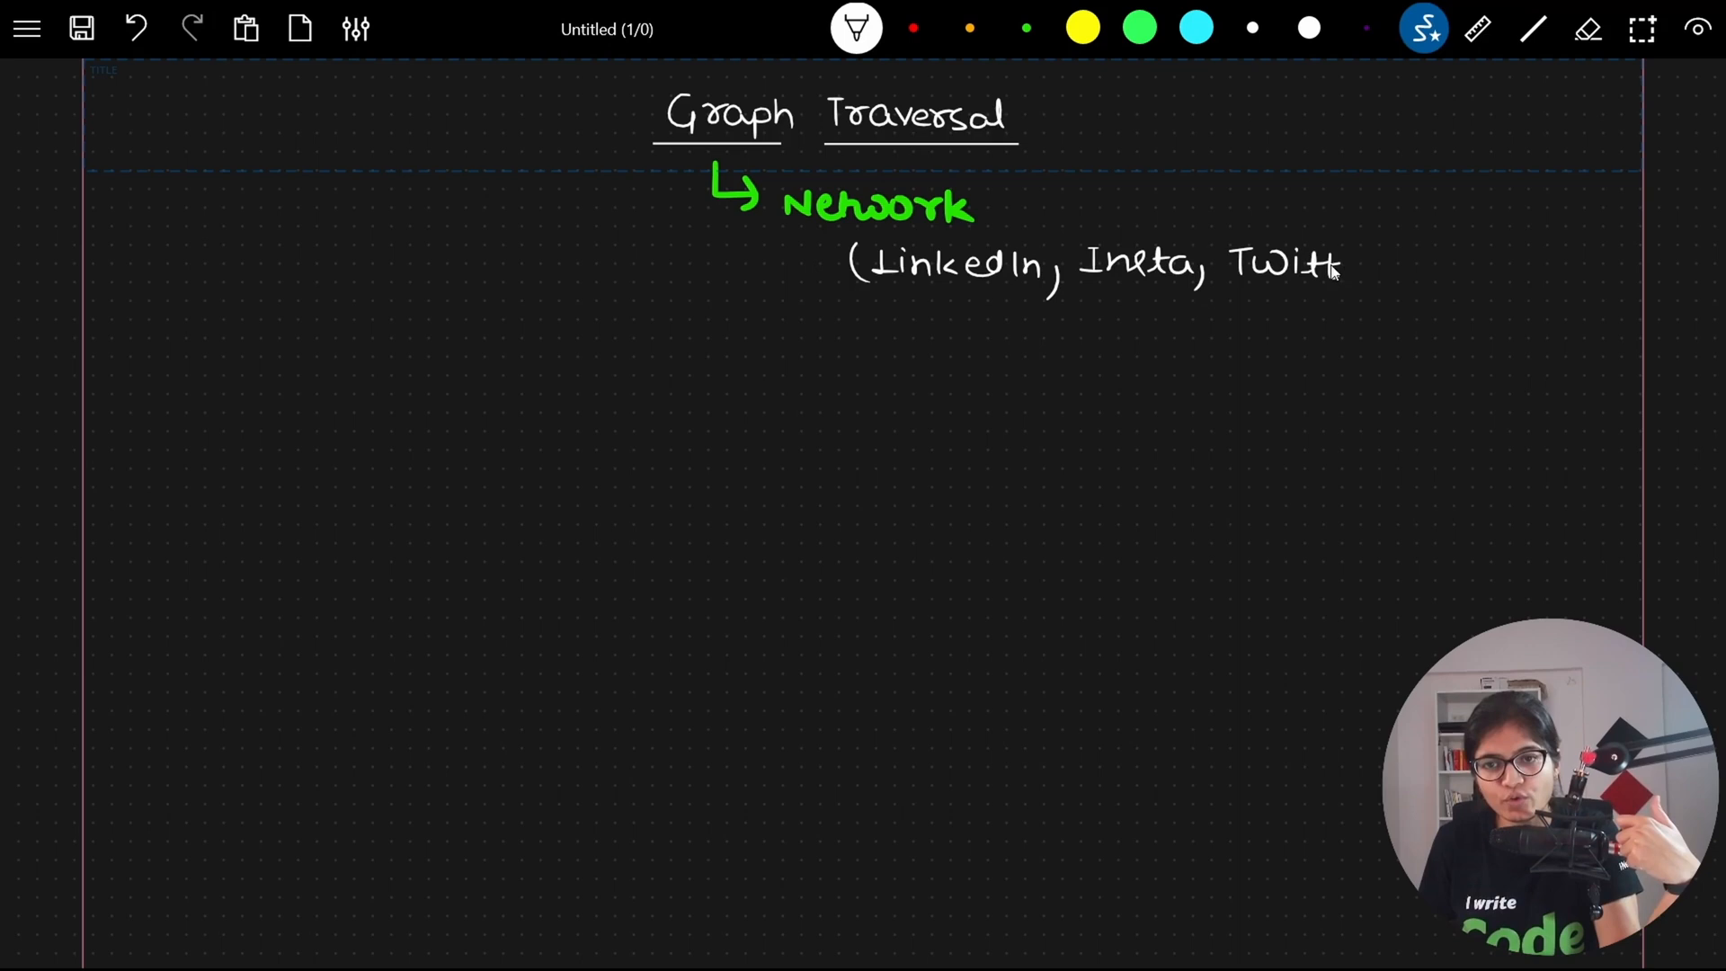
left_click_drag(874, 304, 1387, 308)
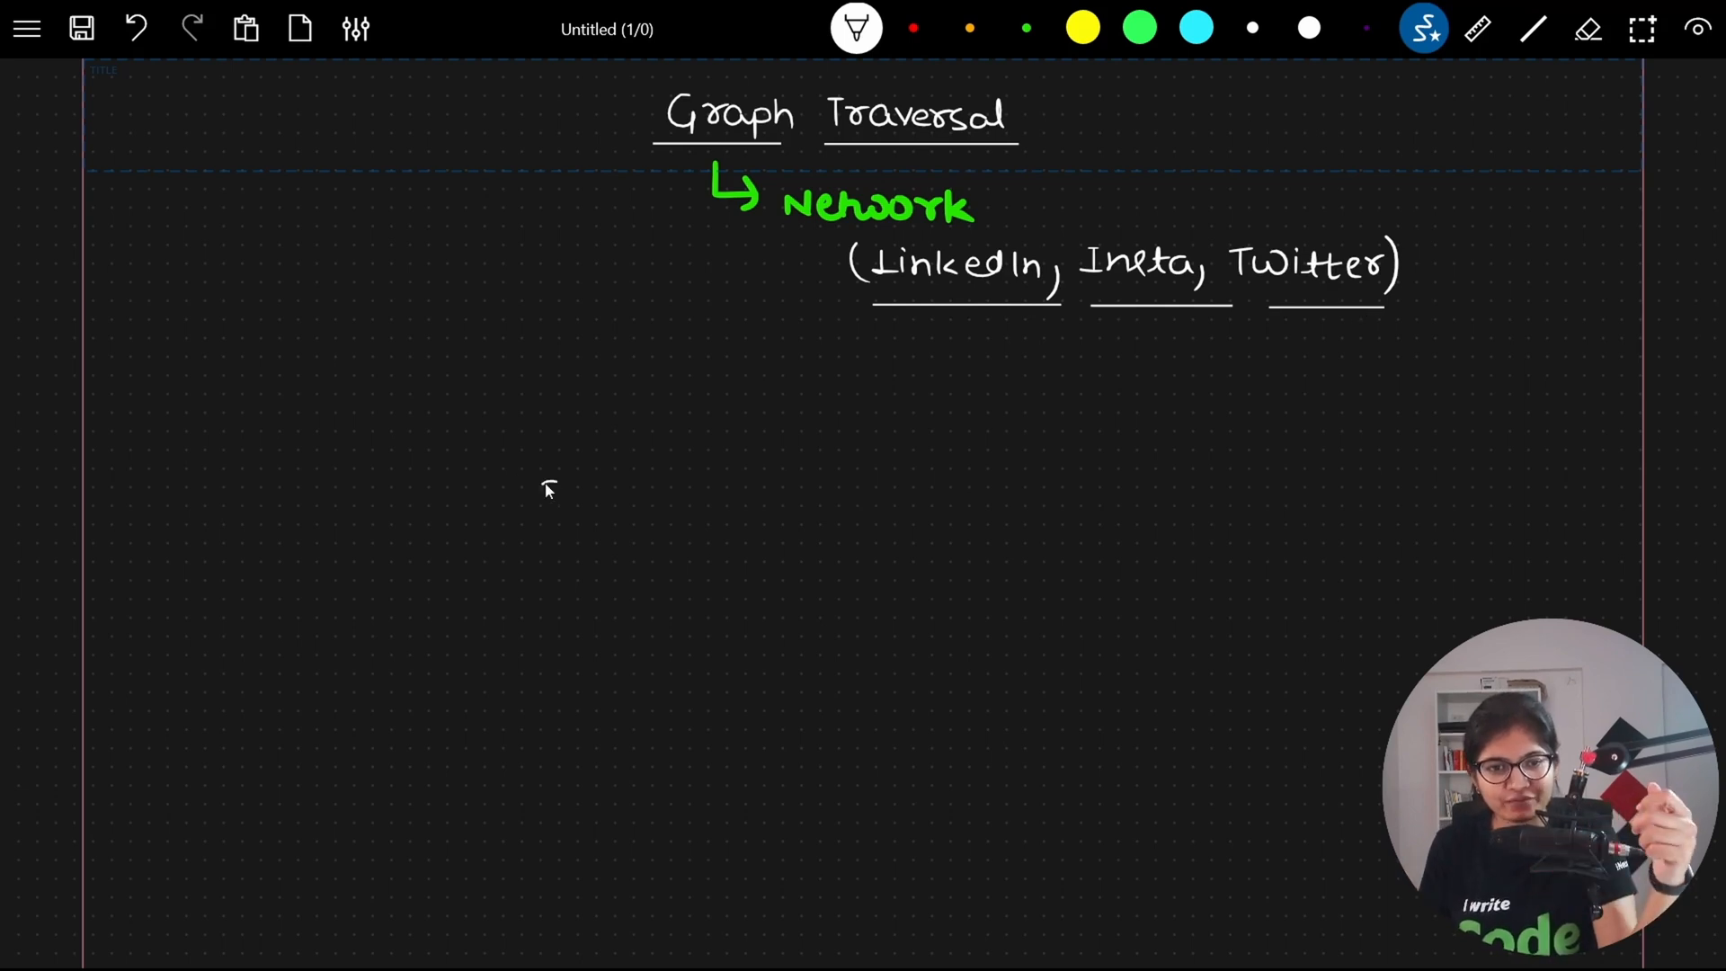
Sketch node circles PB and SK joined by an edge labelled 'e'.
left_click_drag(576, 474, 574, 580)
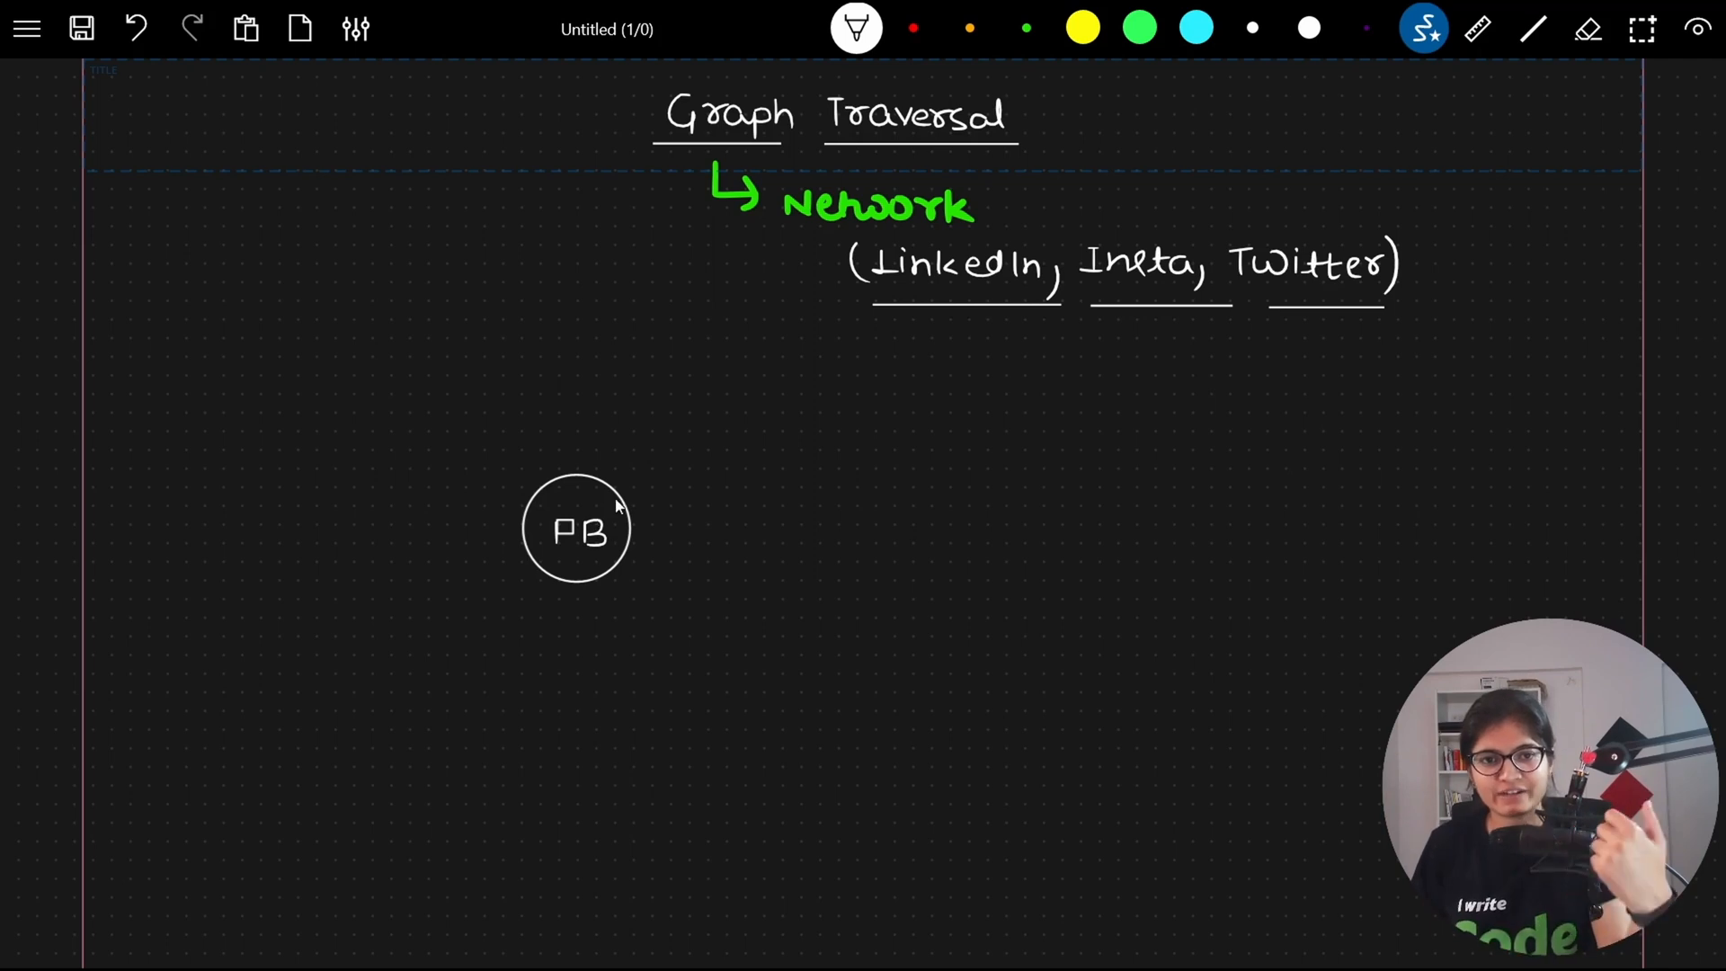
mouse_move(623, 483)
left_mouse_down()
mouse_move(782, 410)
mouse_move(816, 364)
left_mouse_up()
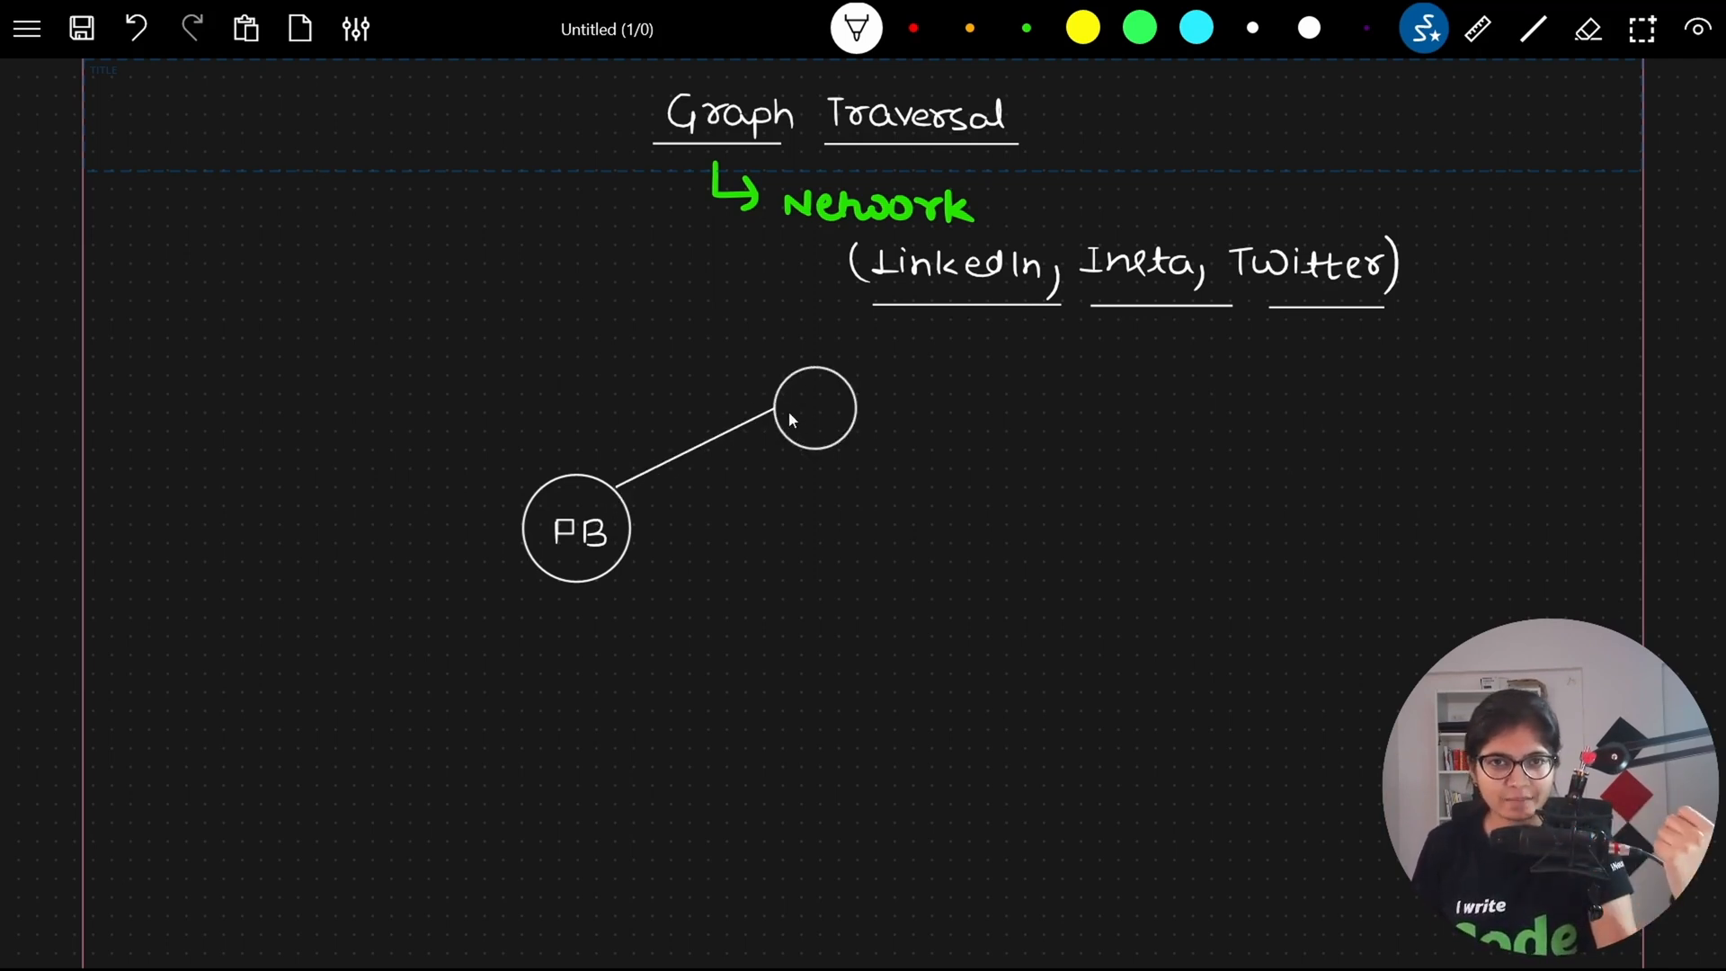
left_click_drag(809, 401, 796, 429)
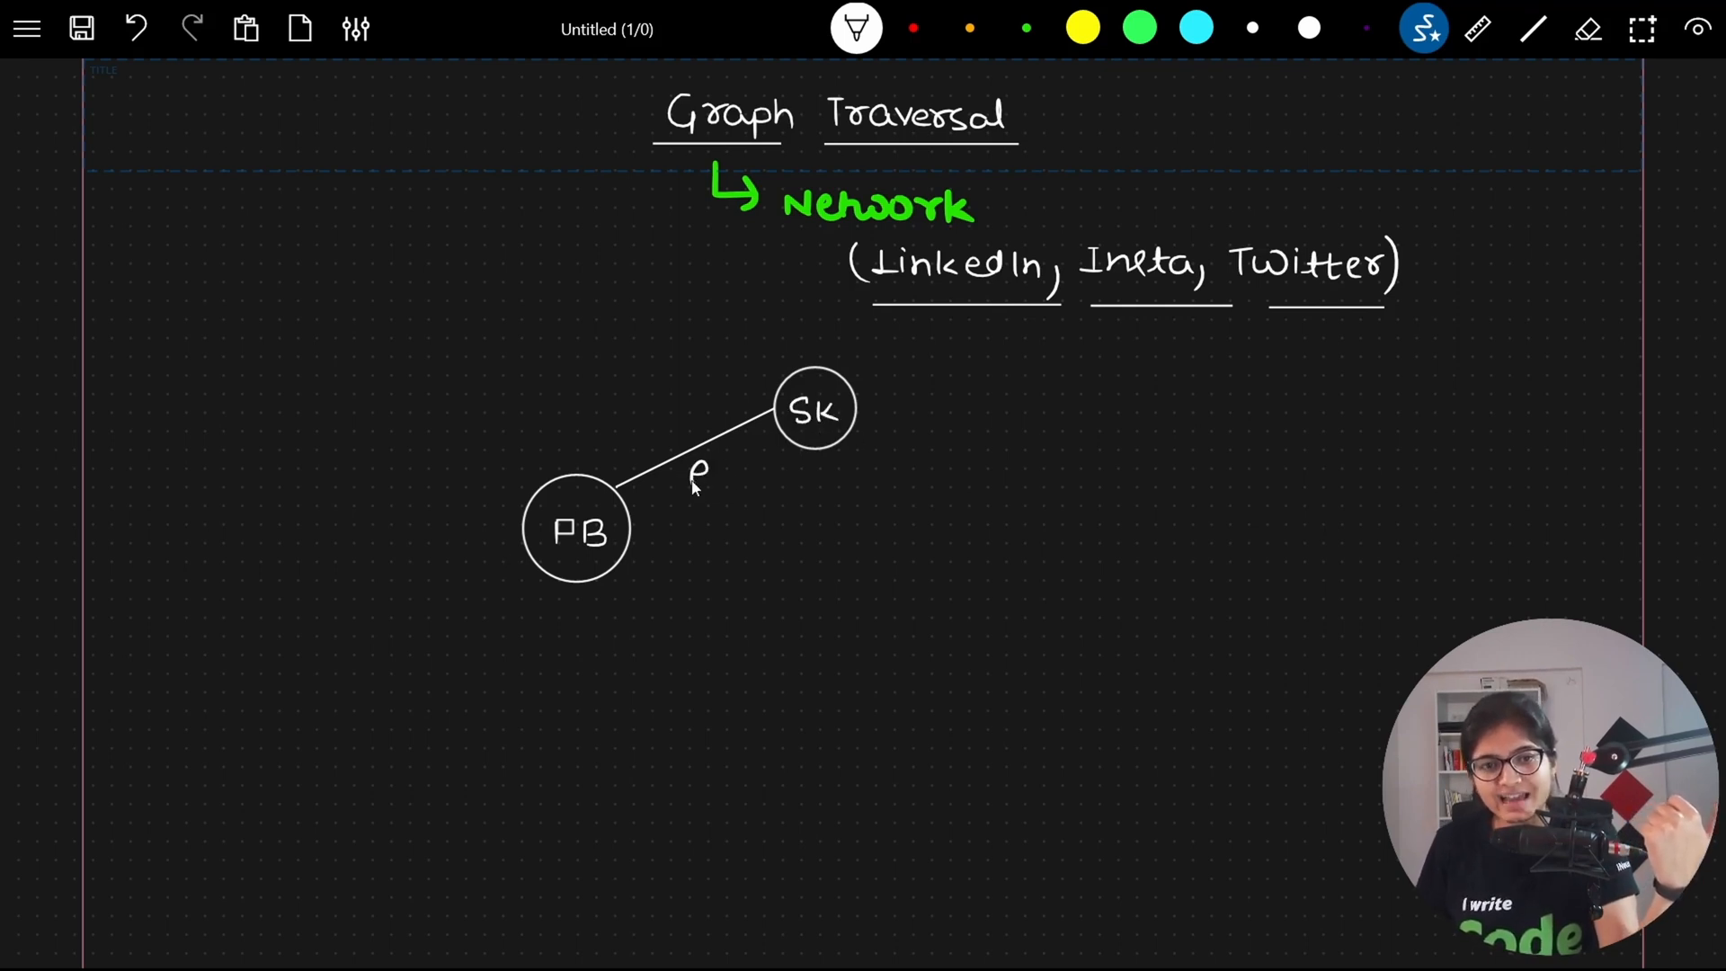
left_click_drag(693, 487, 705, 485)
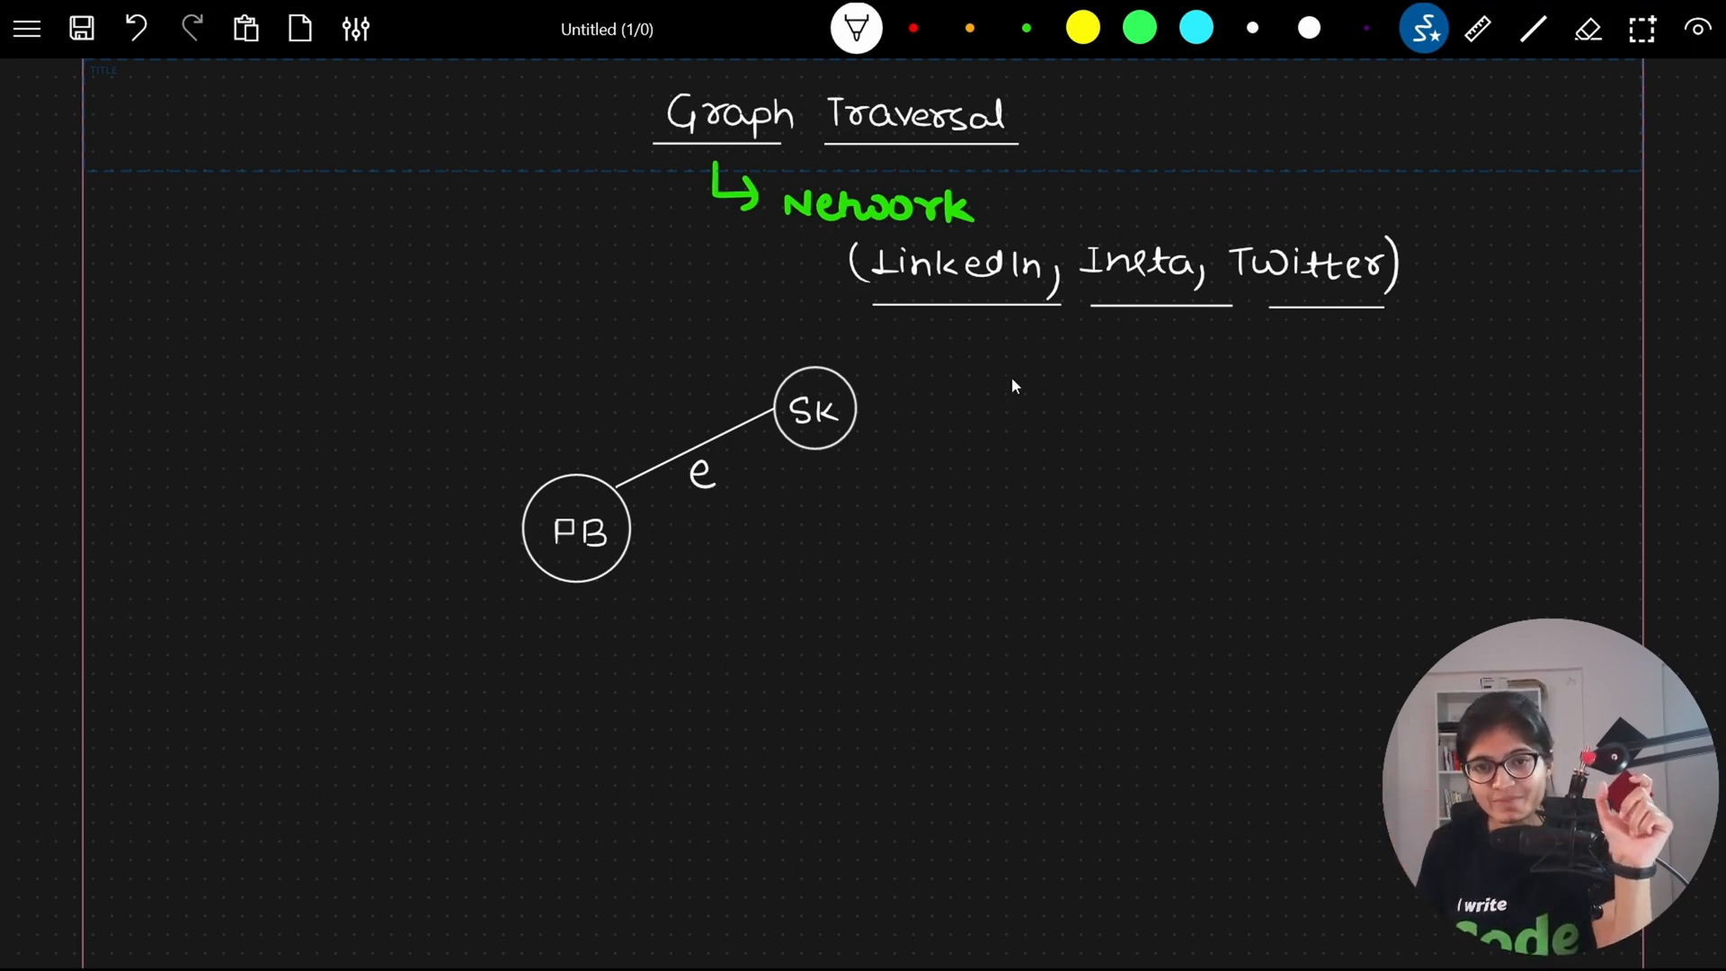
Write double-underlined 'Graph' with a curved arrow to double-underlined 'Tree'.
left_click_drag(1044, 391, 1152, 421)
left_click_drag(1009, 439, 1162, 439)
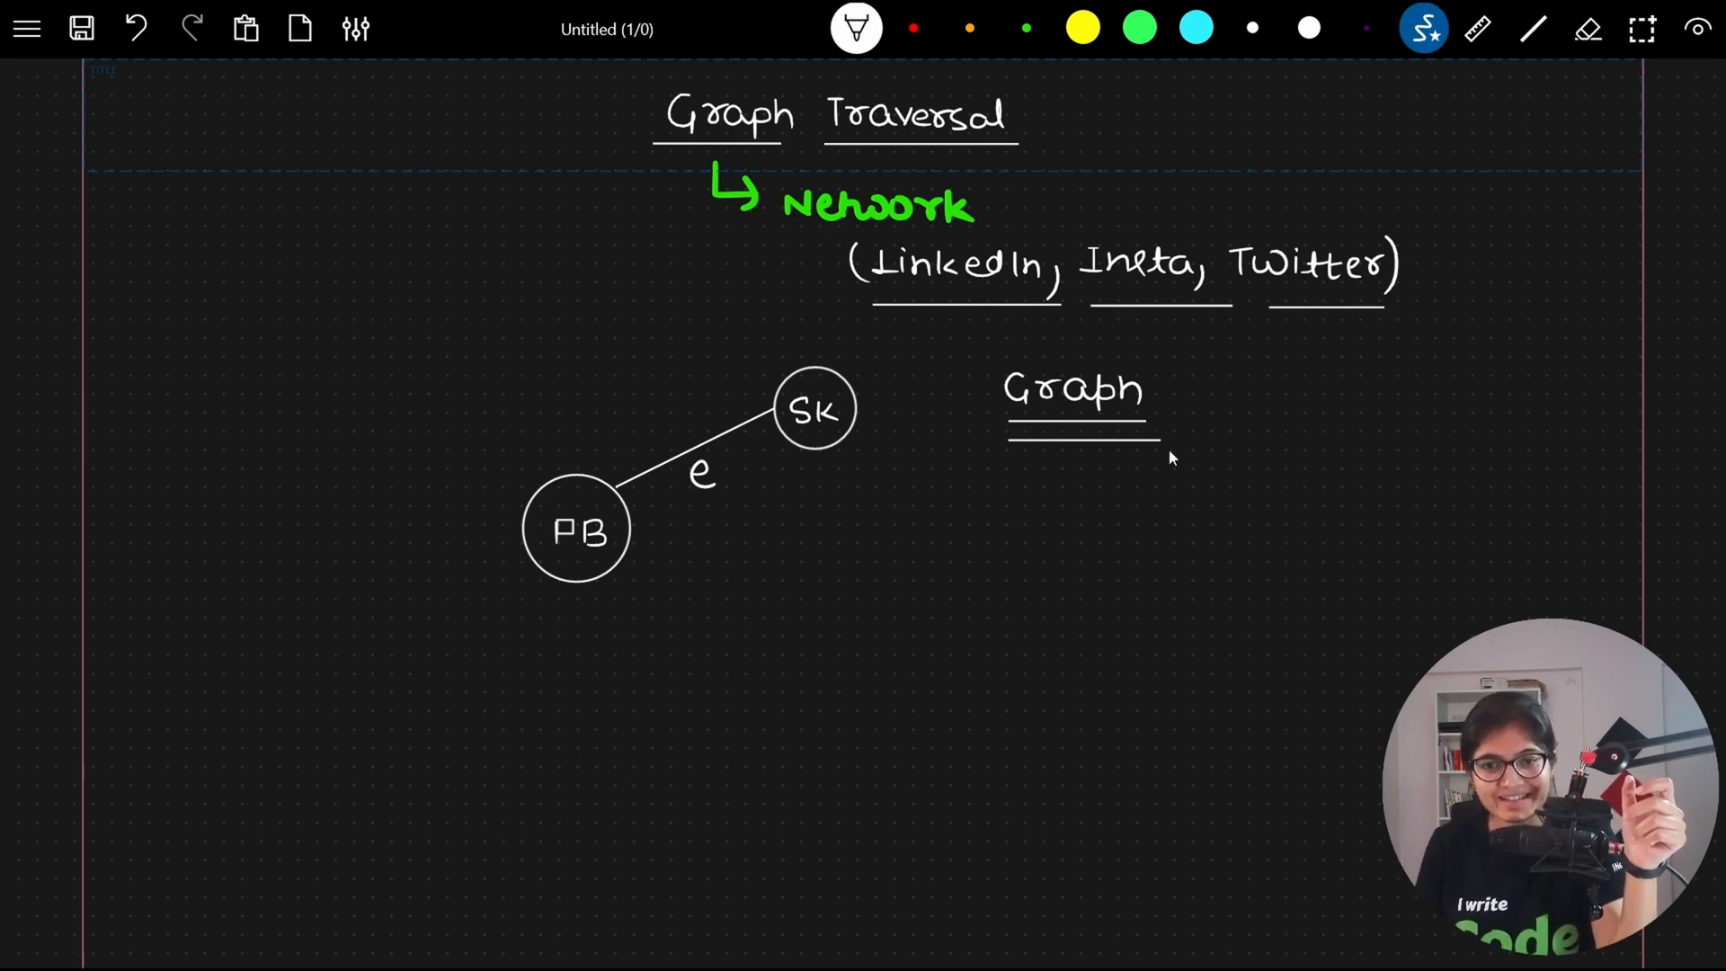
left_click_drag(1091, 455, 1294, 458)
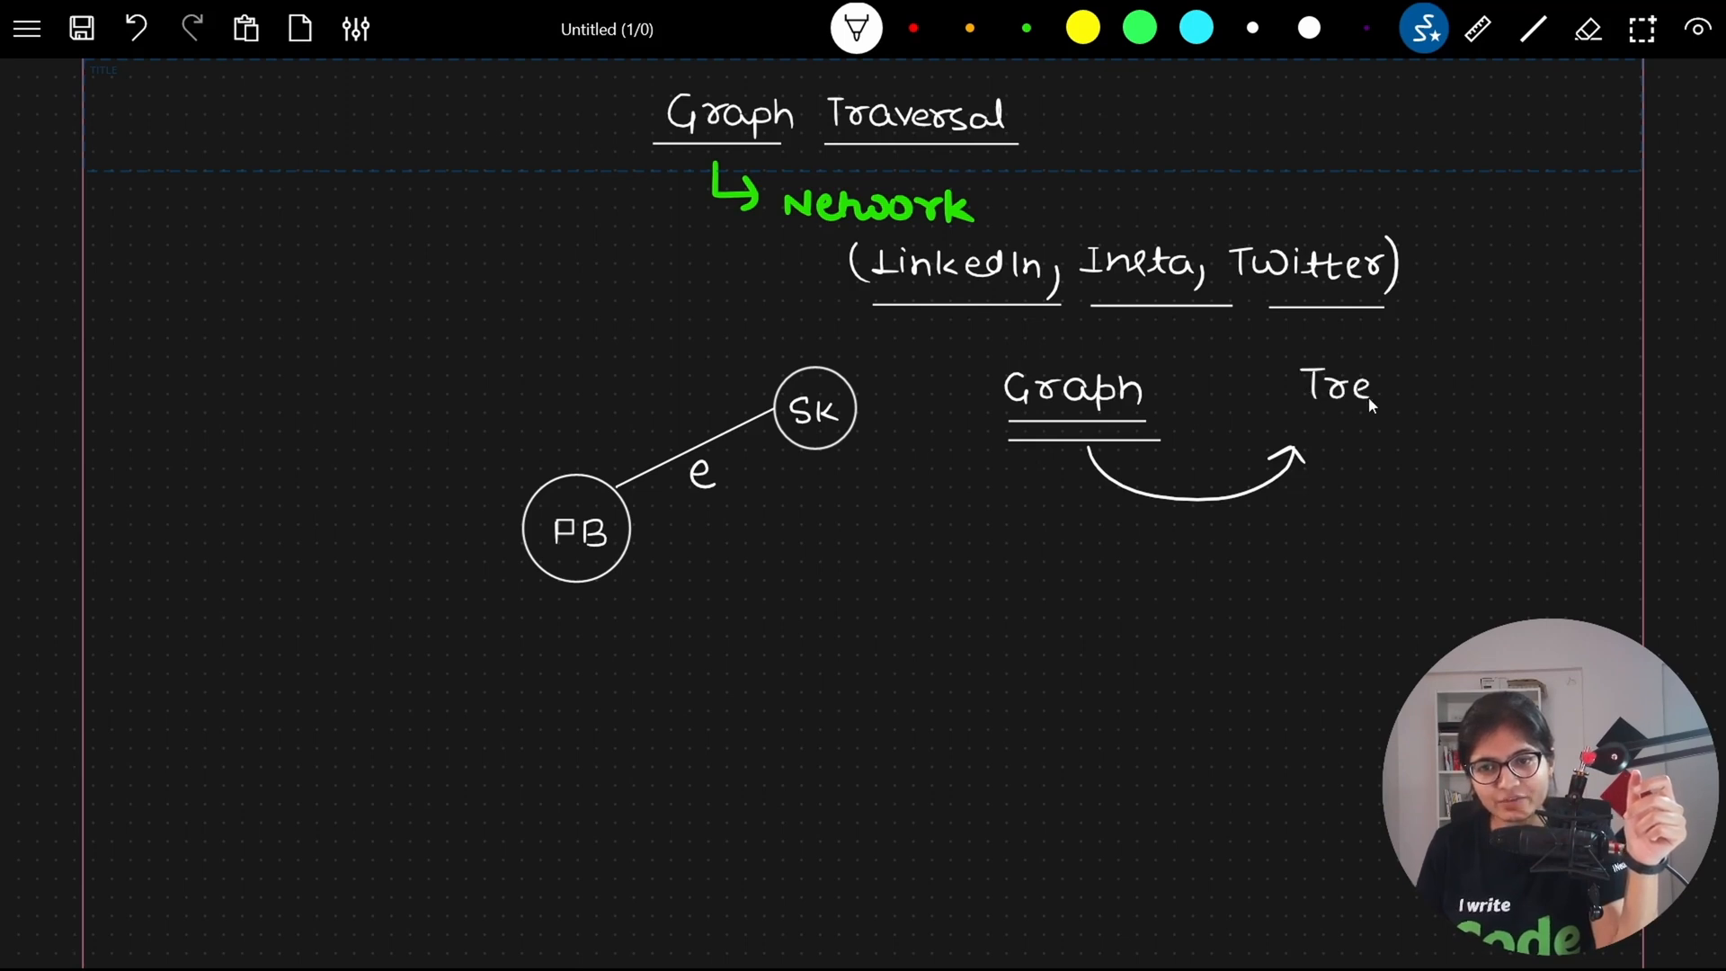
mouse_move(1292, 418)
left_mouse_down()
mouse_move(1417, 419)
mouse_move(1413, 437)
left_mouse_up()
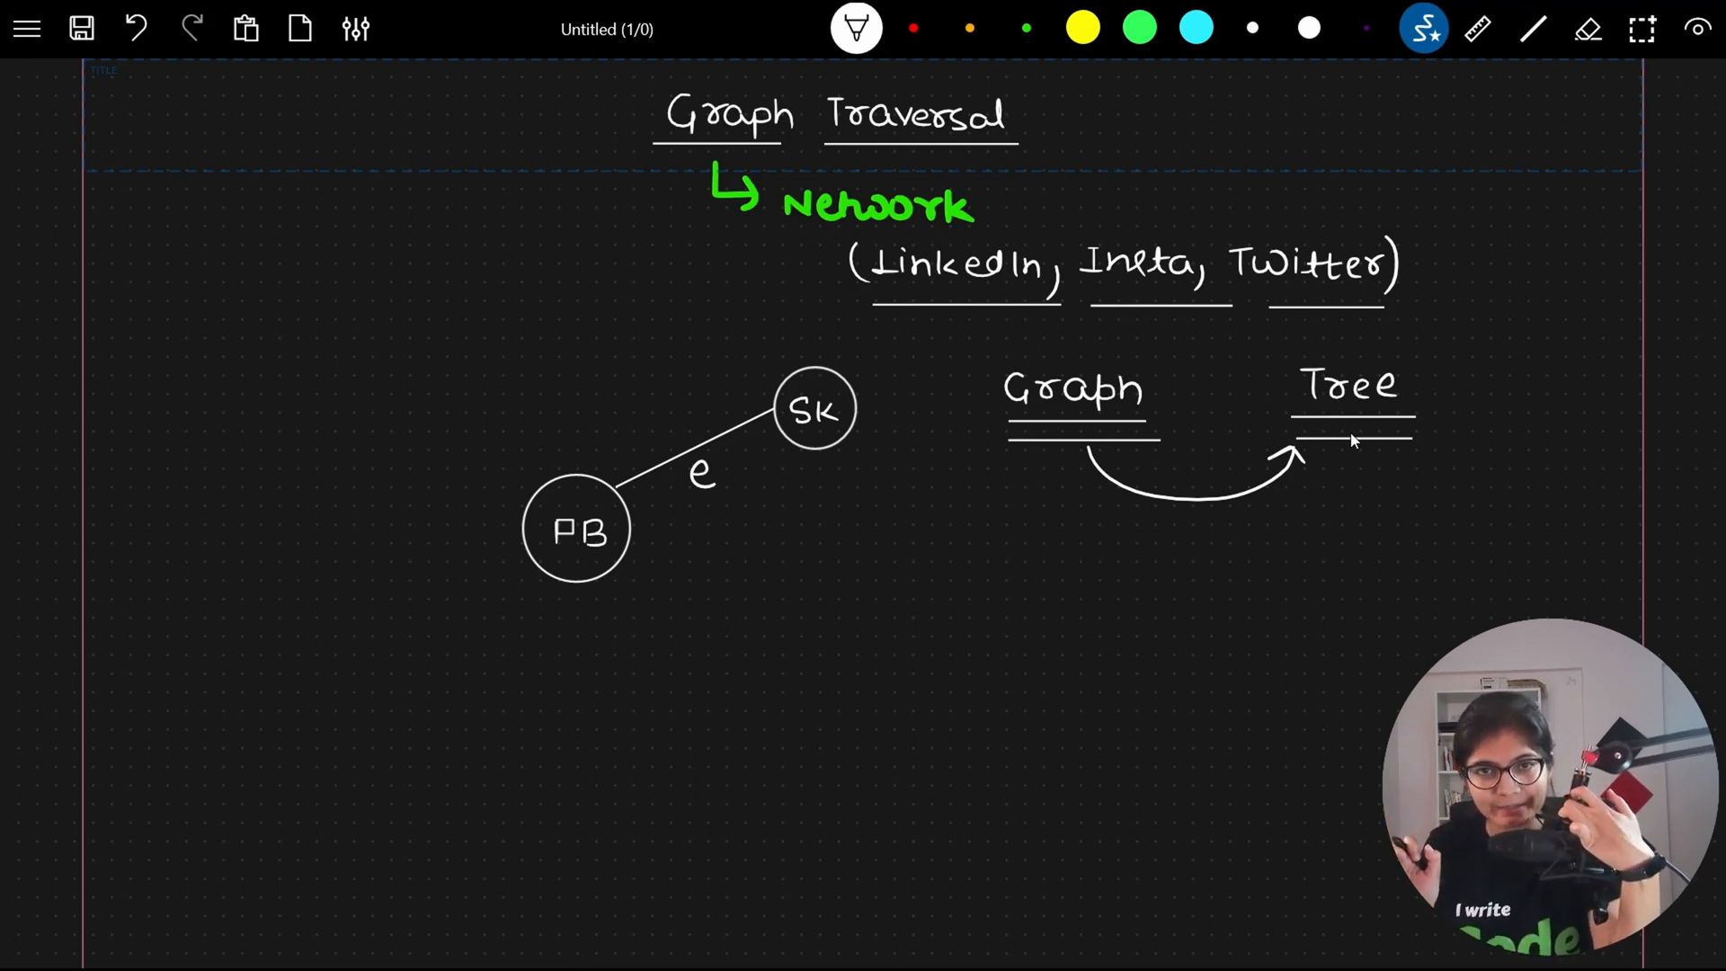
scroll(884, 320, "down", 1)
scroll(882, 320, "down", 1)
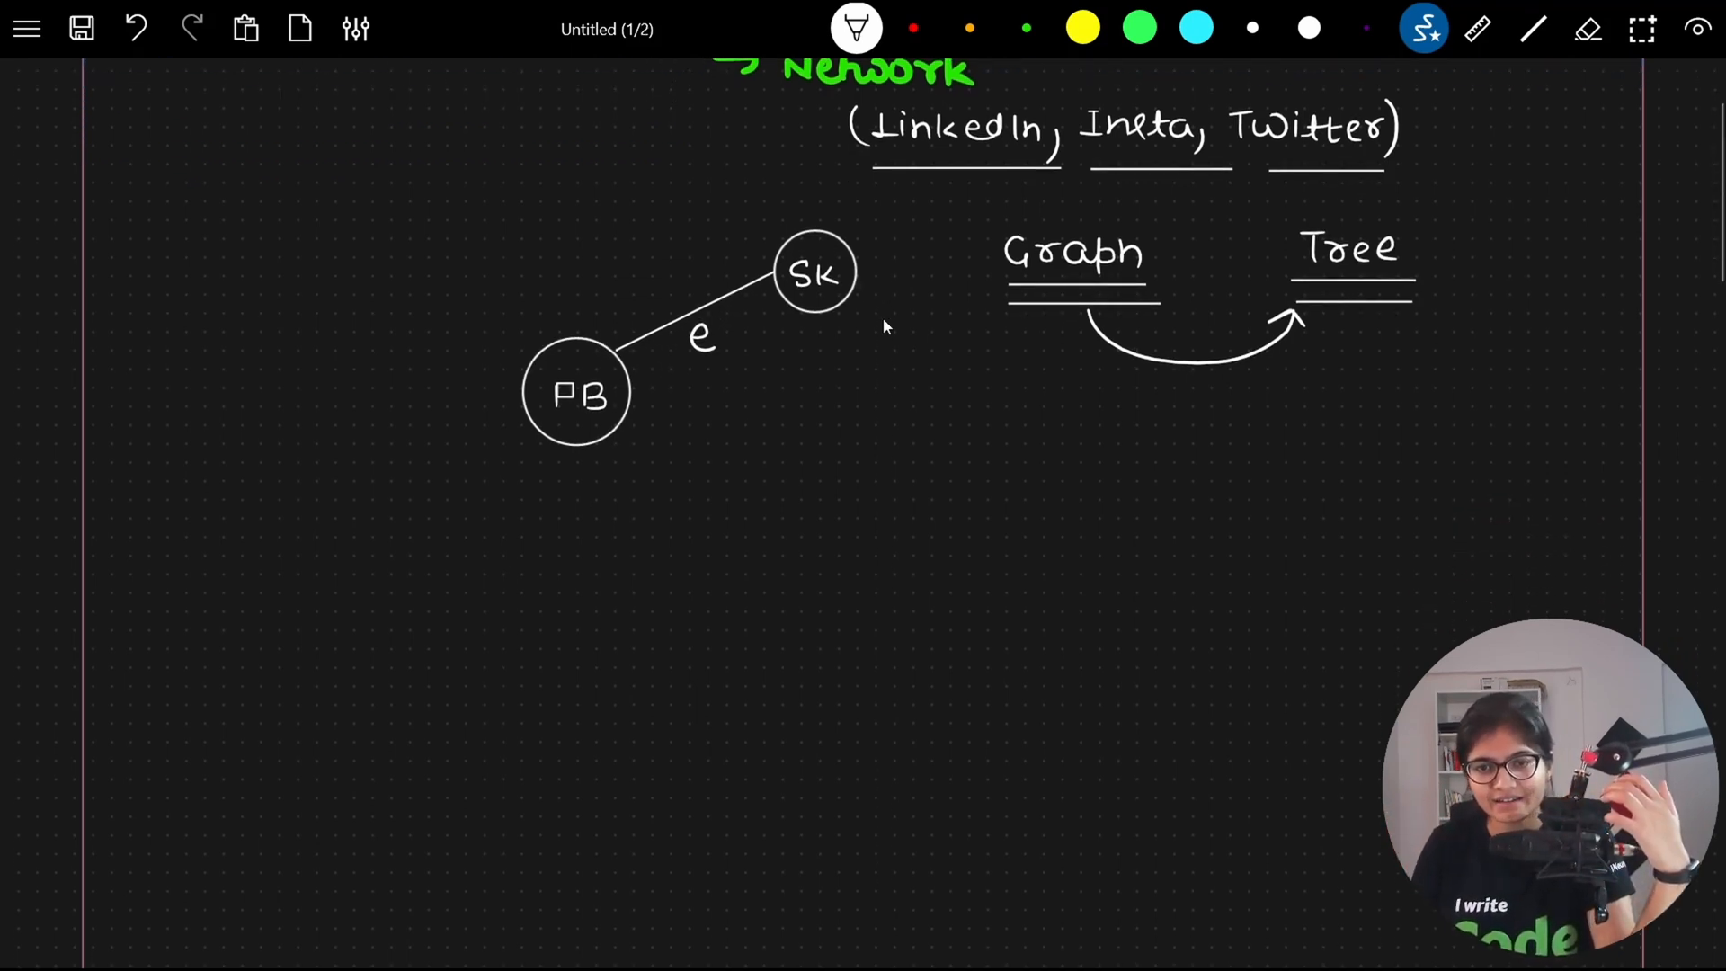
Draw a small 'Tree' circle enclosed in a larger circle labelled 'Graph'.
left_click_drag(1238, 493, 1230, 524)
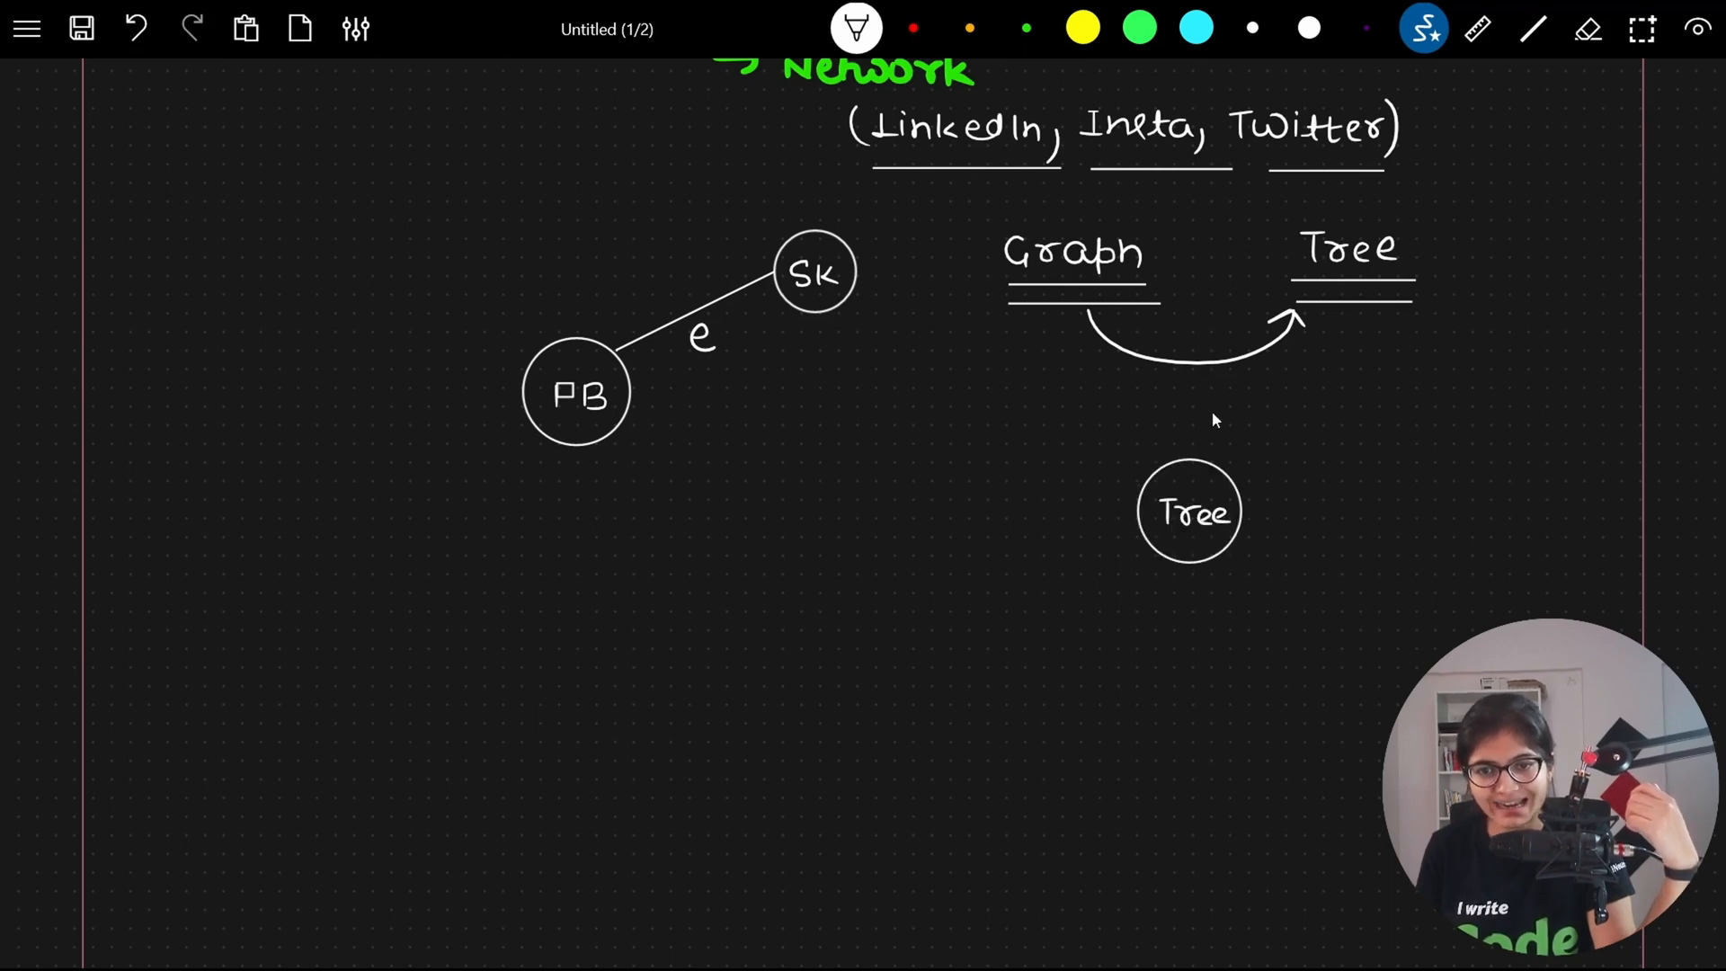
mouse_move(1140, 404)
left_mouse_down()
mouse_move(1065, 512)
mouse_move(1127, 415)
left_mouse_up()
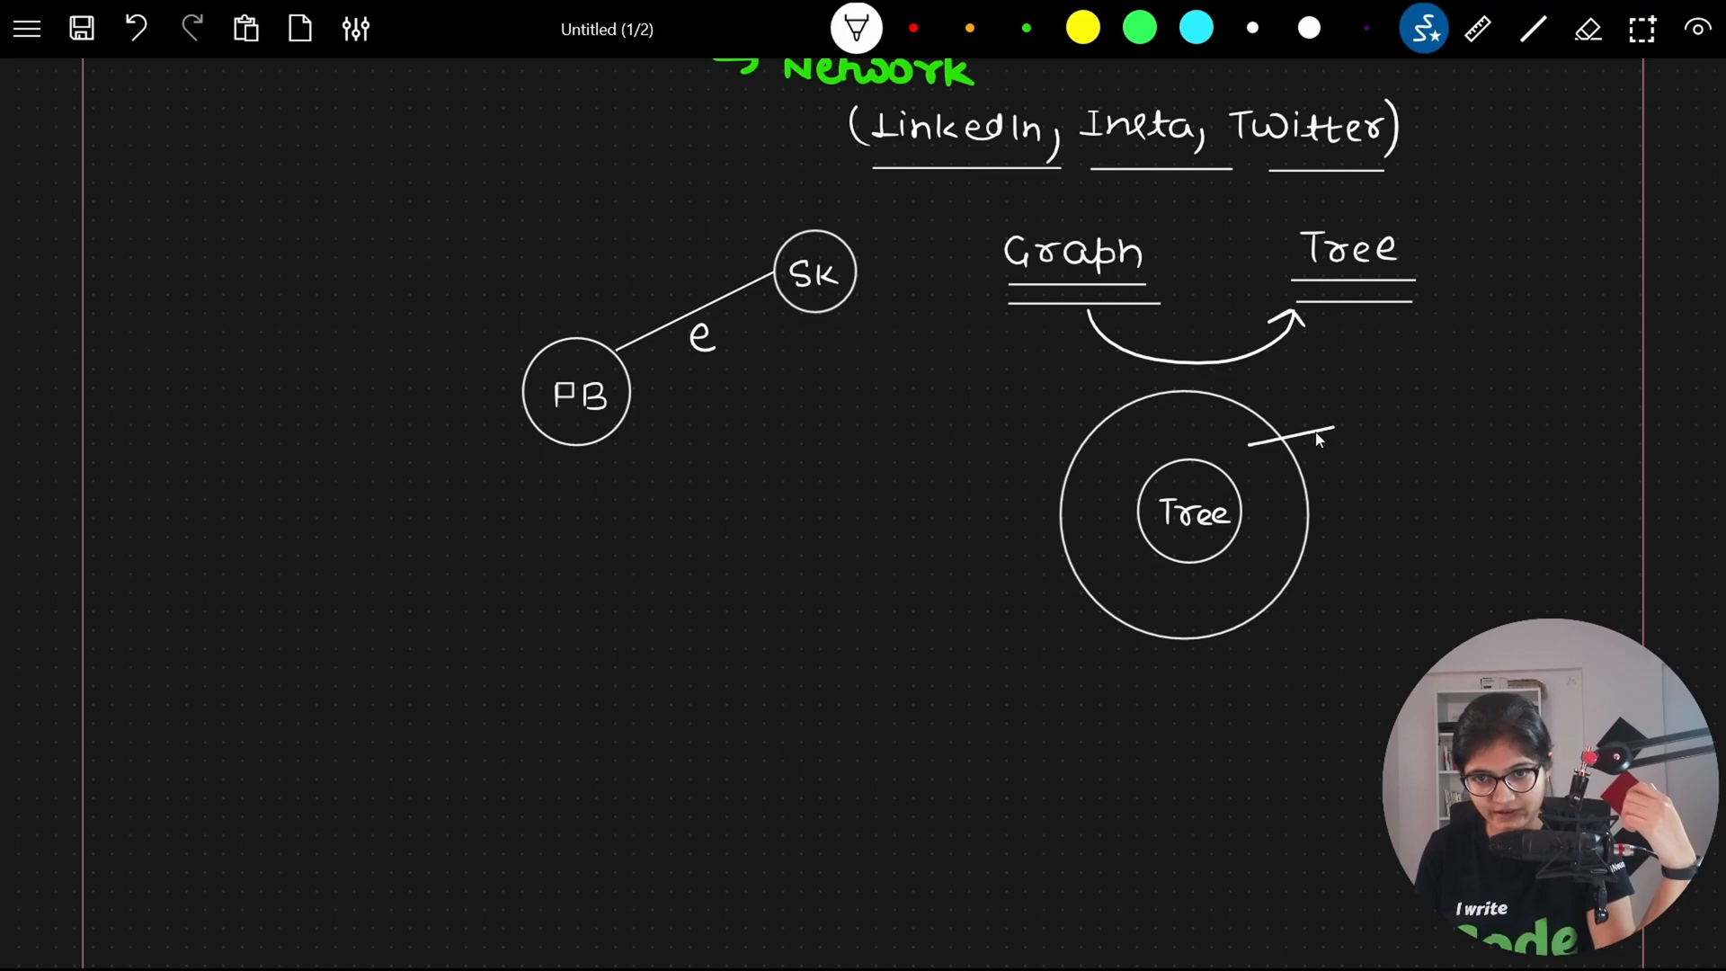
left_click_drag(1357, 418, 1470, 456)
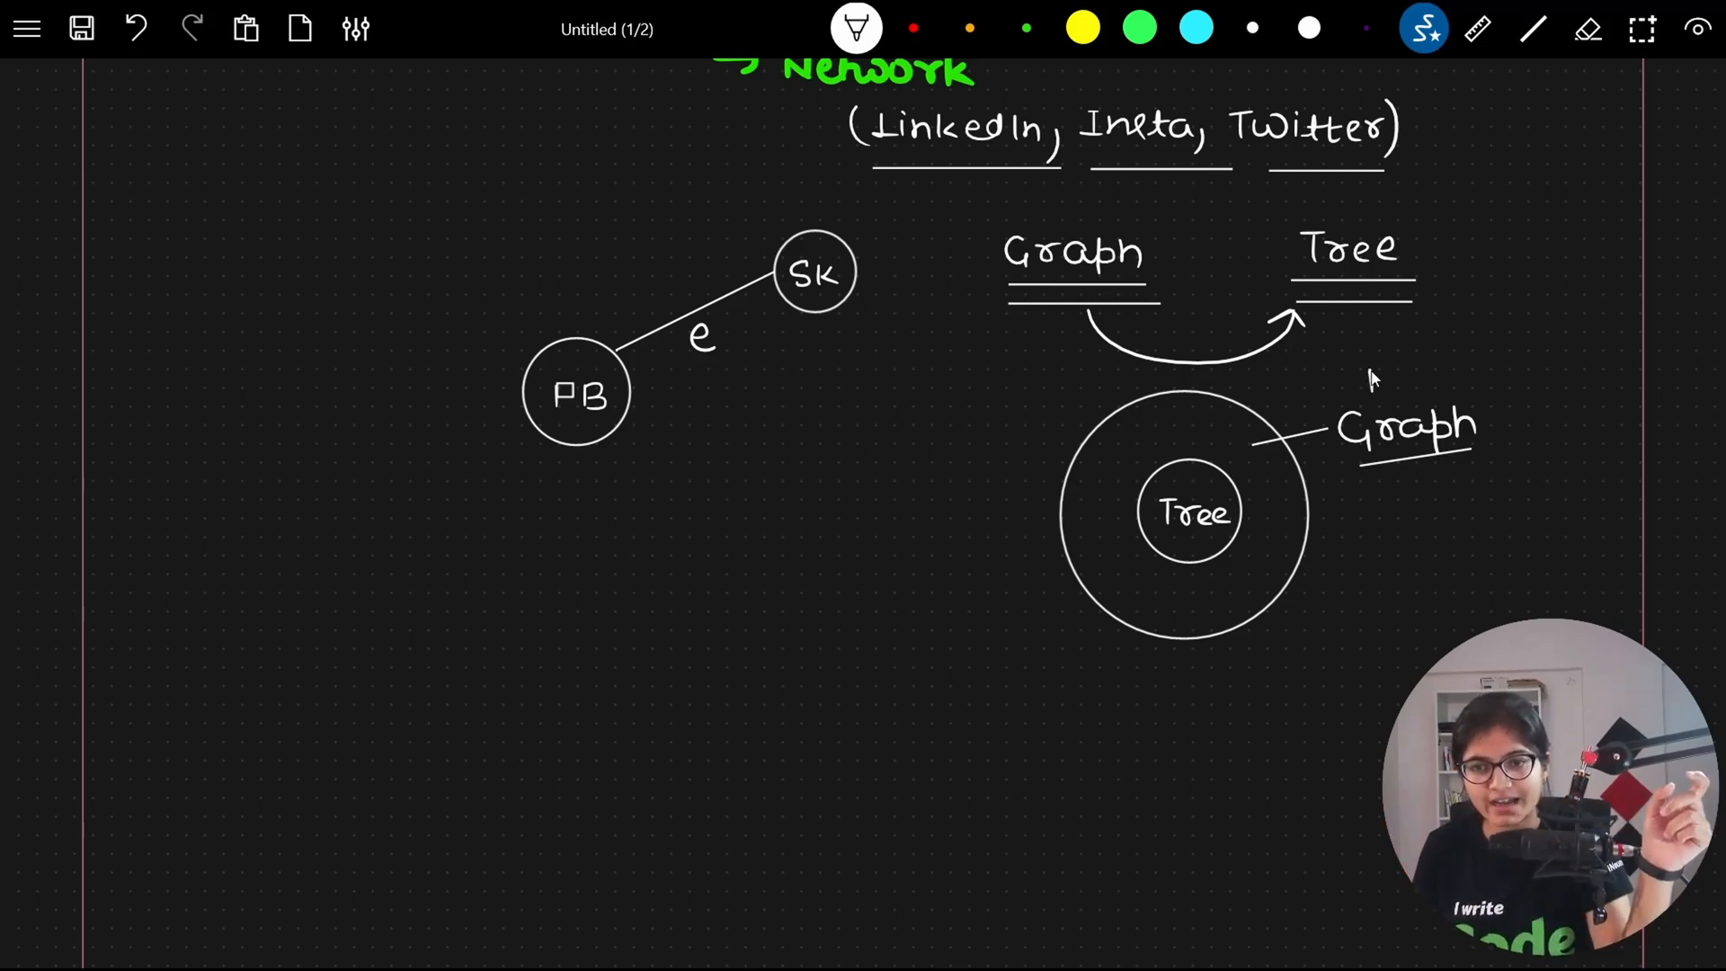
Write 'superset' above the Graph label and save the board.
mouse_move(1410, 337)
left_mouse_down()
mouse_move(1446, 373)
mouse_move(1475, 348)
left_mouse_up()
left_click_drag(1484, 330, 1516, 348)
left_click_drag(1521, 330, 1534, 337)
left_click_drag(1542, 313, 1551, 340)
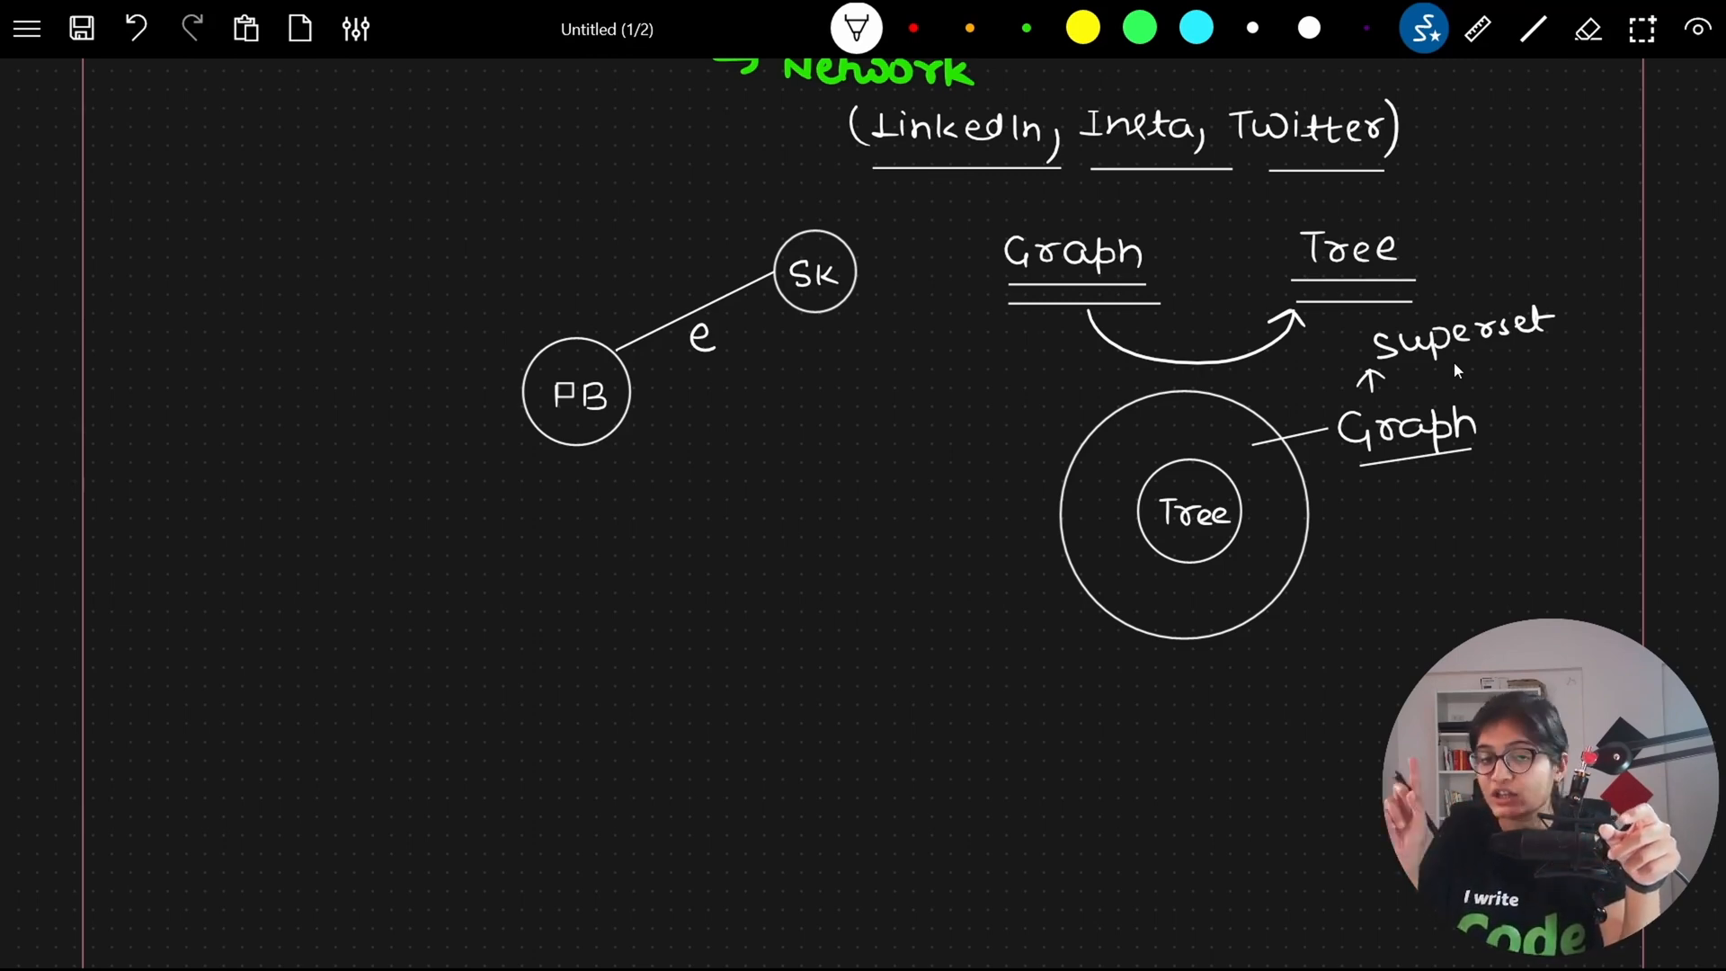
key("ctrl+s")
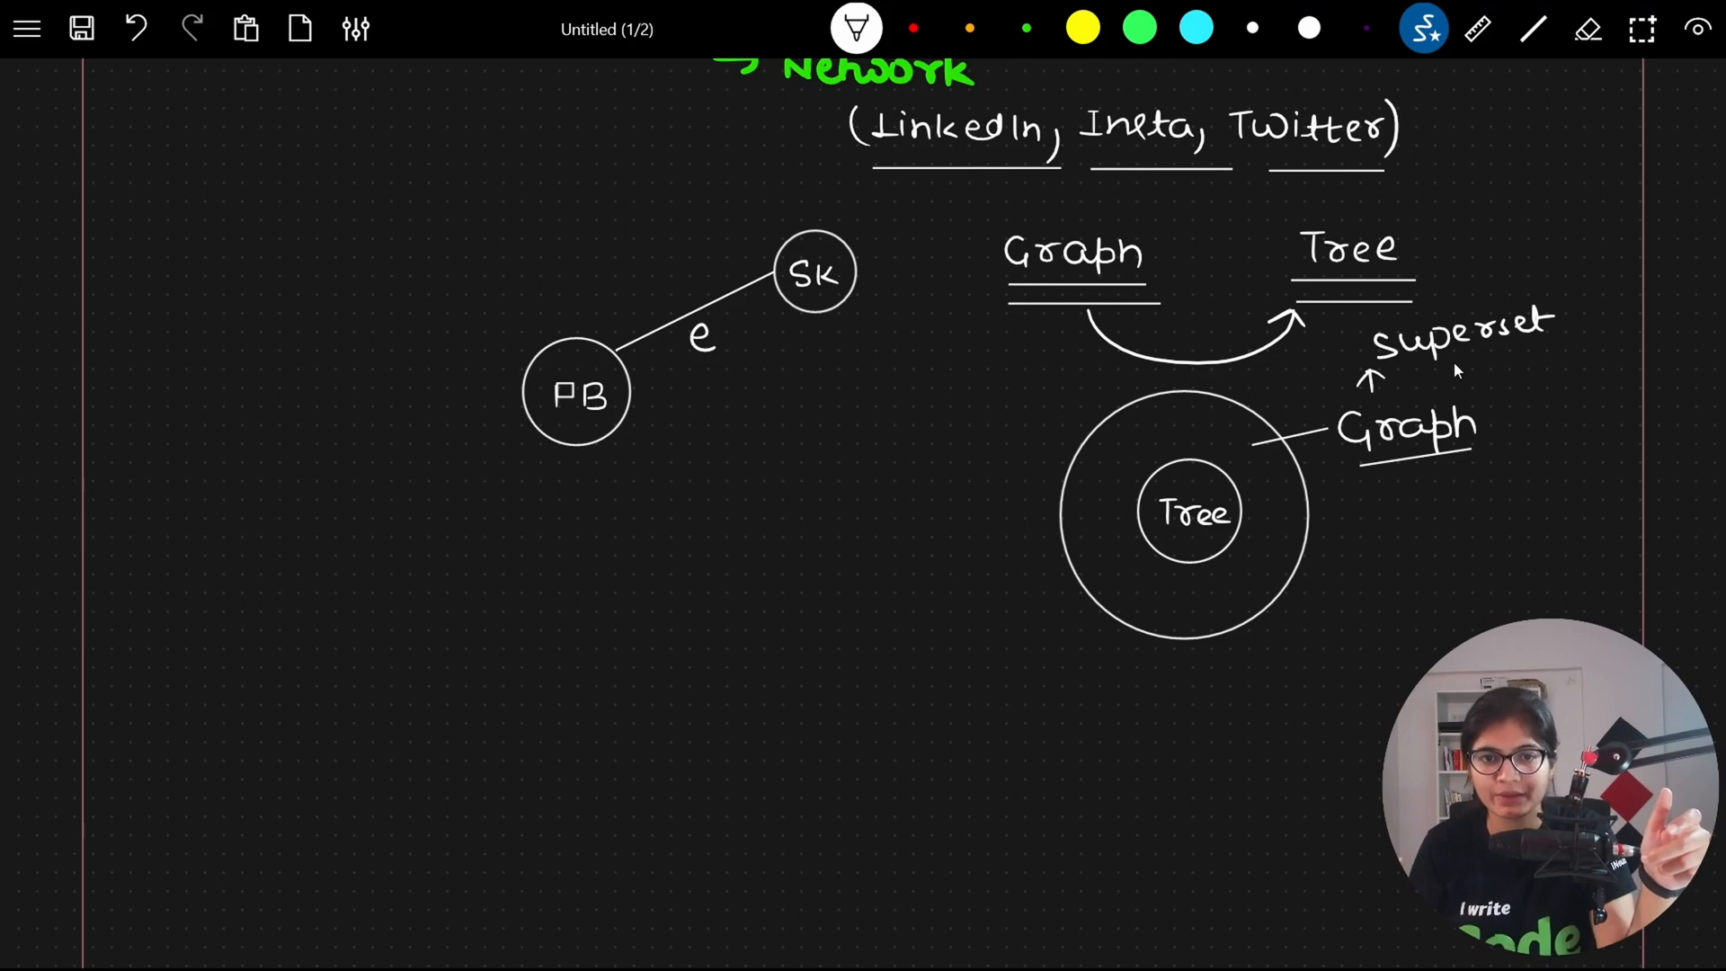
scroll(1034, 535, "up", 3)
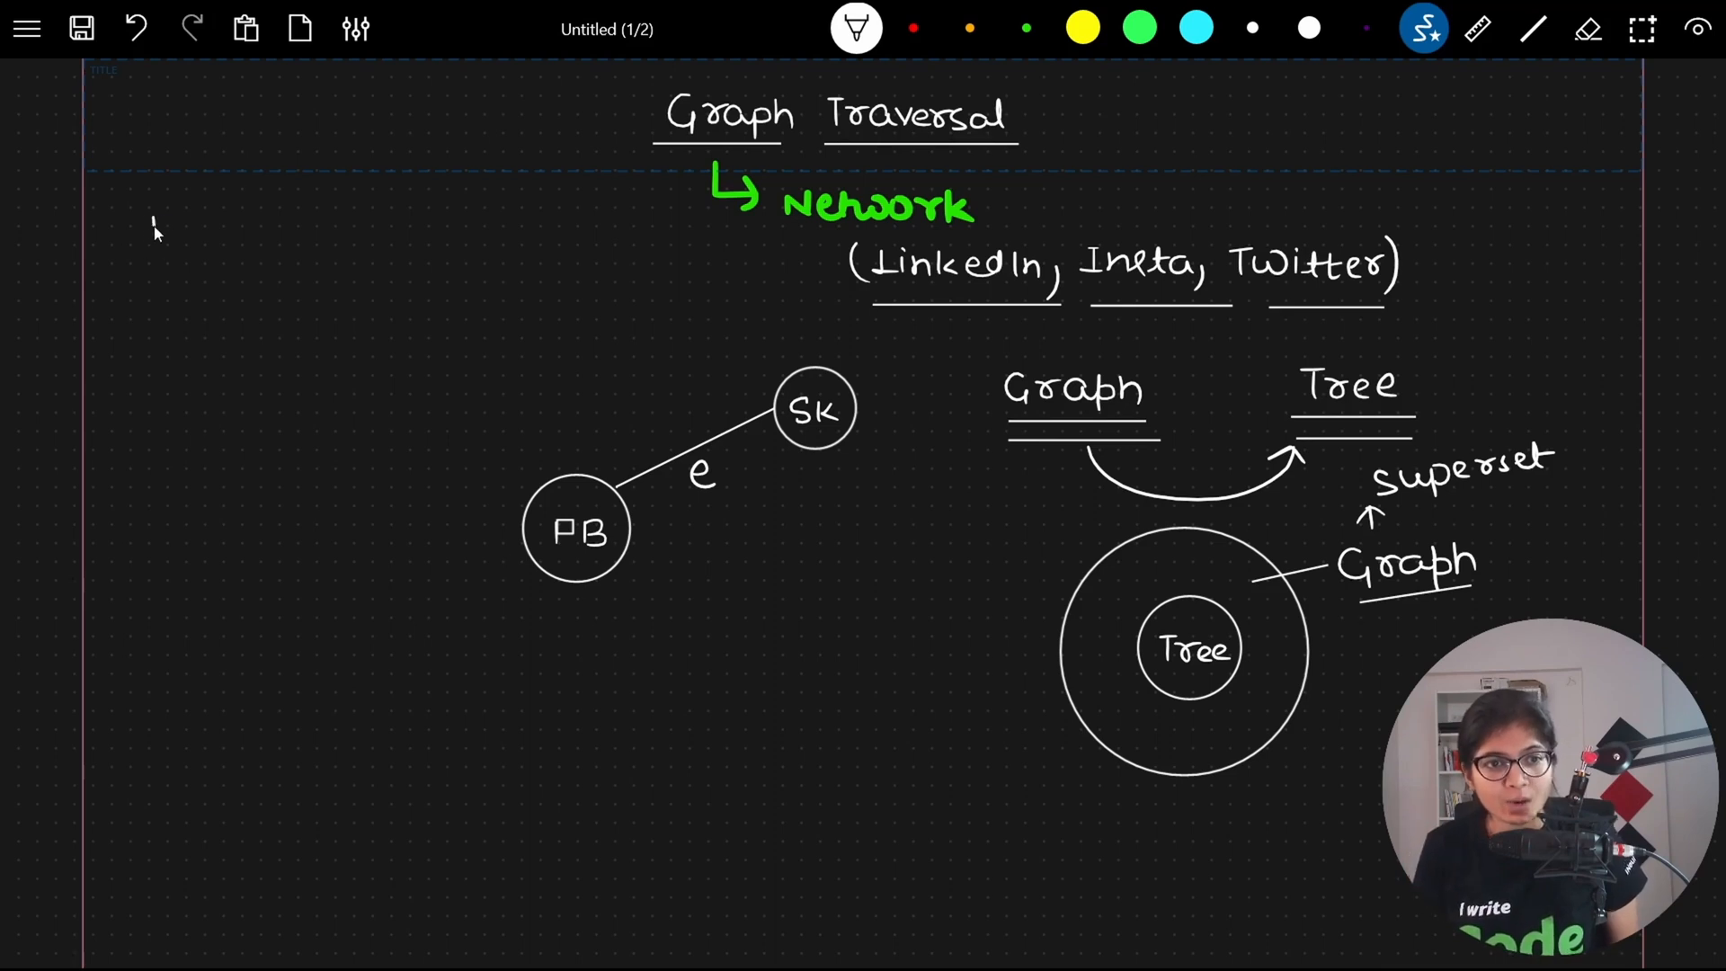
Write the first numbered item '1) Depth first Traversal' at upper left.
left_click_drag(189, 217, 211, 245)
mouse_move(217, 223)
left_mouse_down()
mouse_move(245, 243)
mouse_move(406, 243)
left_mouse_up()
left_click_drag(410, 214, 421, 243)
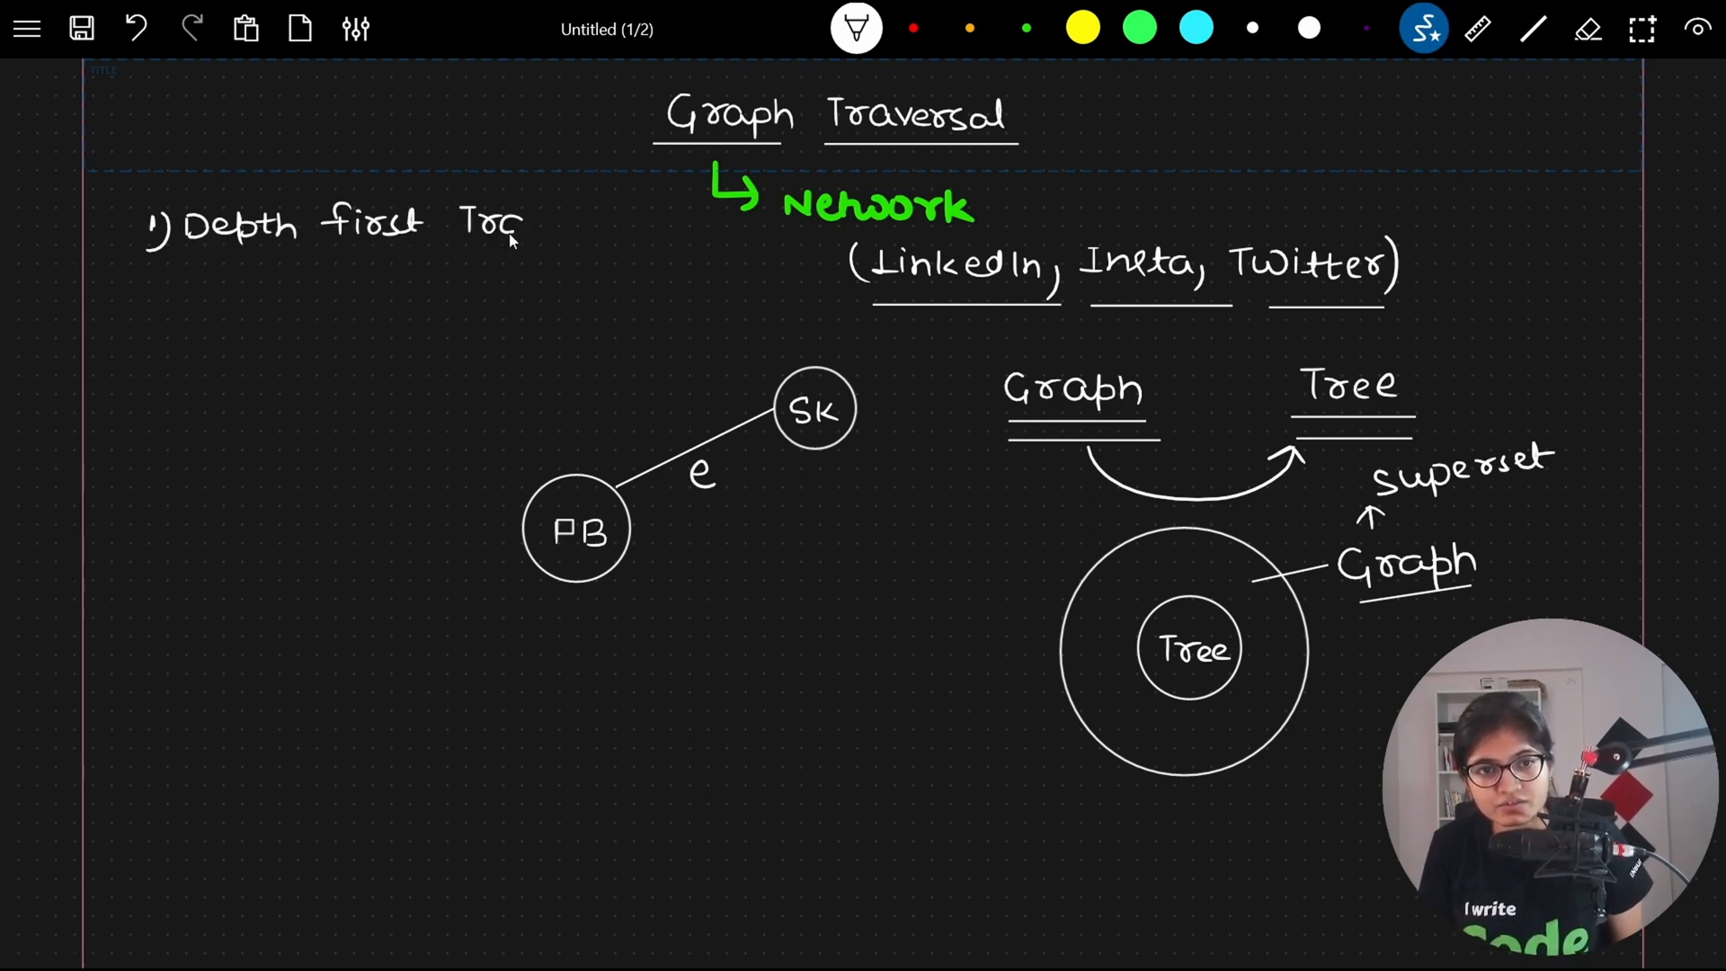
left_click_drag(577, 220, 591, 237)
left_click_drag(596, 221, 640, 240)
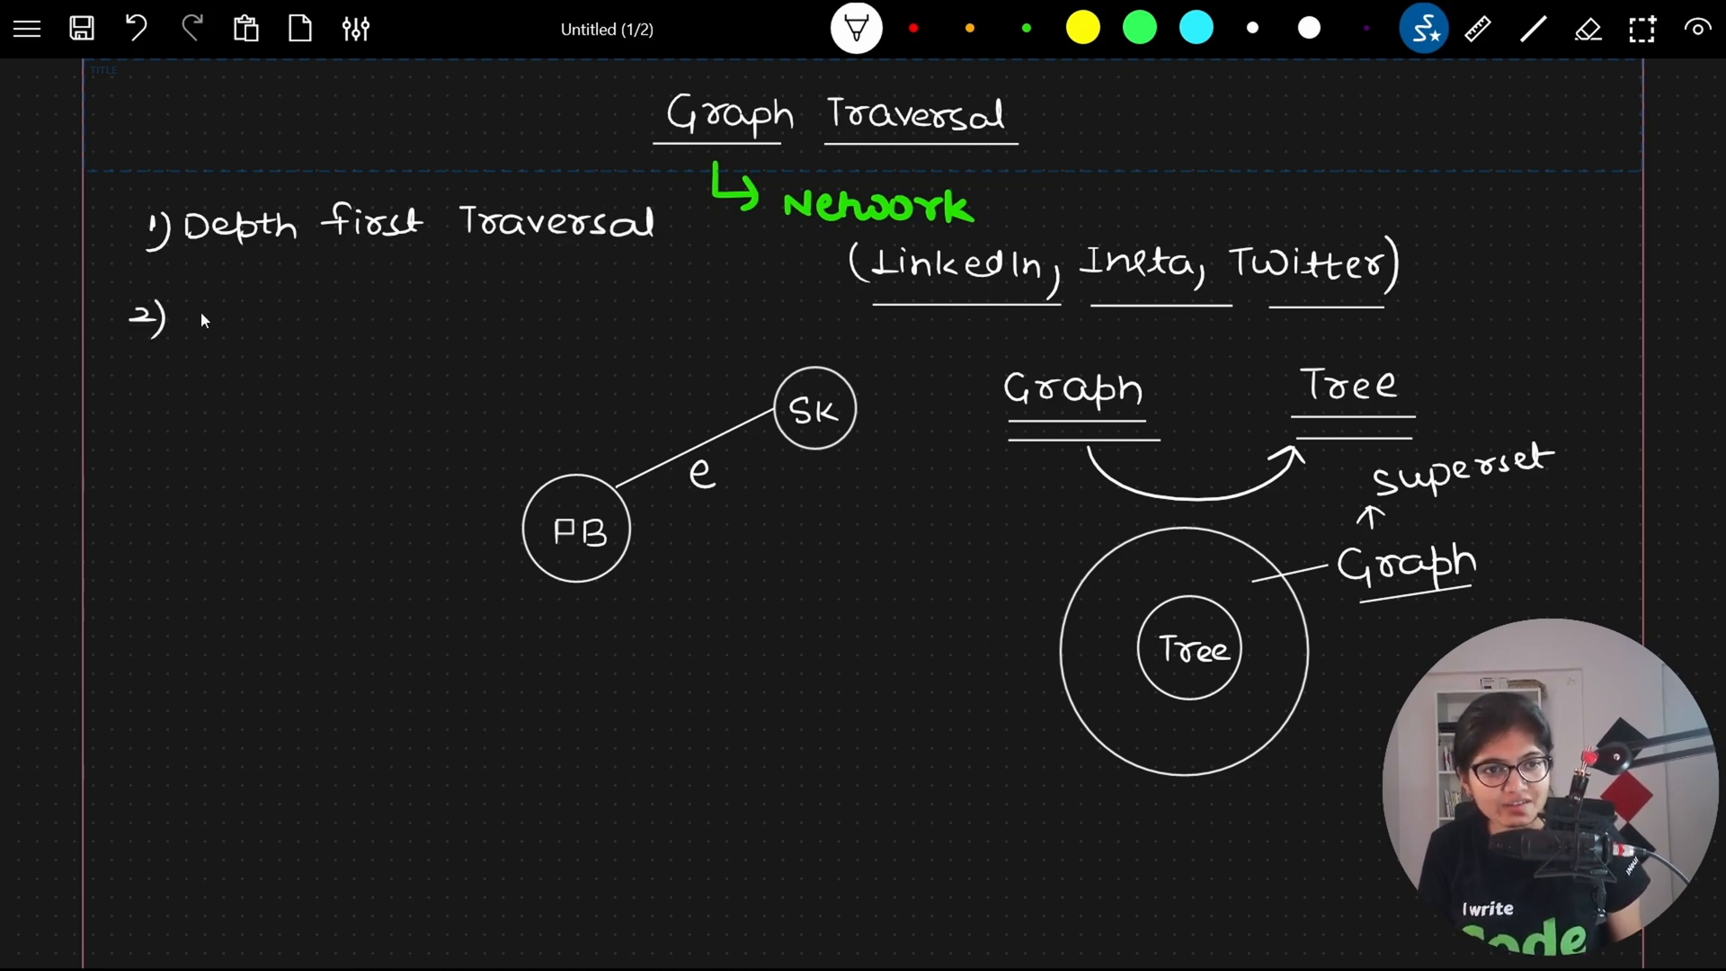
Write the second item '2) Breadth first Traversal' below it.
mouse_move(202, 303)
left_mouse_down()
mouse_move(221, 337)
mouse_move(347, 338)
left_mouse_up()
mouse_move(344, 307)
left_mouse_down()
mouse_move(367, 340)
mouse_move(447, 335)
left_mouse_up()
mouse_move(453, 310)
left_mouse_down()
mouse_move(466, 337)
mouse_move(592, 346)
left_mouse_up()
mouse_move(594, 314)
left_mouse_down()
mouse_move(610, 337)
mouse_move(656, 333)
left_mouse_up()
left_click_drag(658, 311, 690, 340)
mouse_move(701, 299)
left_mouse_down()
mouse_move(709, 339)
mouse_move(704, 296)
left_mouse_up()
Underline both traversal names and note '→ stack' after item 1.
left_click_drag(189, 259, 421, 256)
left_click_drag(450, 256, 634, 257)
left_click_drag(214, 359, 661, 356)
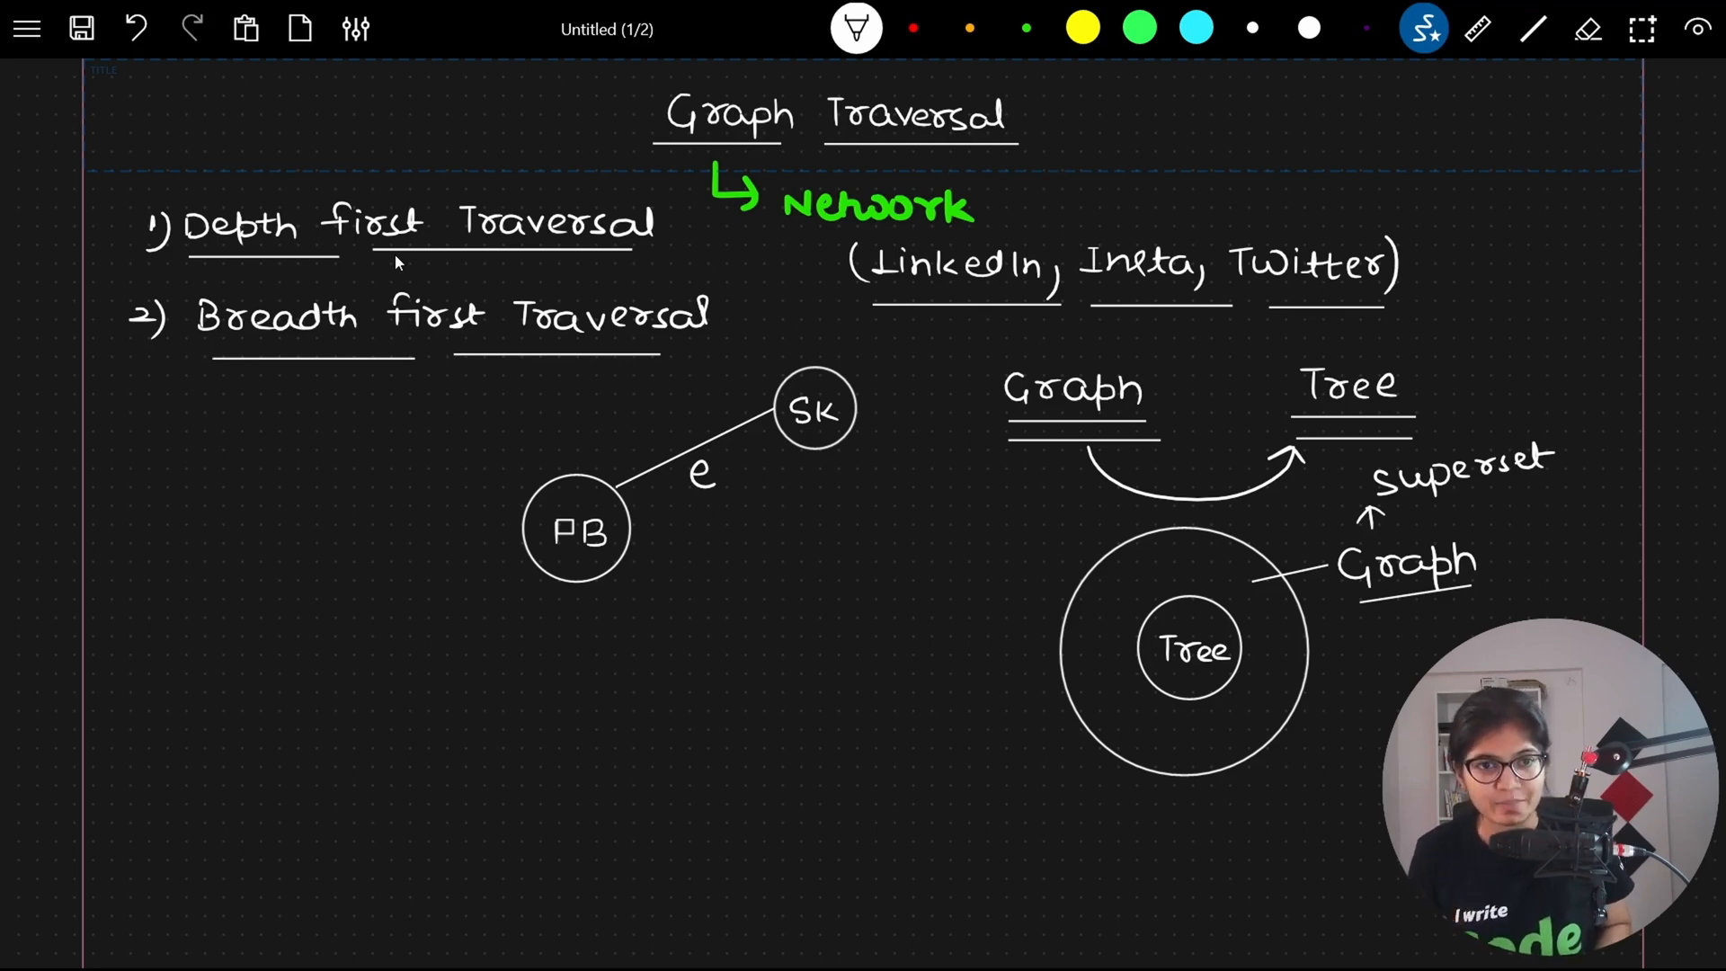
left_click_drag(672, 232, 826, 249)
Erase the stack note, then draw circled 'DfT' with an arrow to double-underlined 'Recursion'.
left_click(1588, 29)
left_click_drag(675, 232, 816, 239)
scroll(1328, 576, "down", 4)
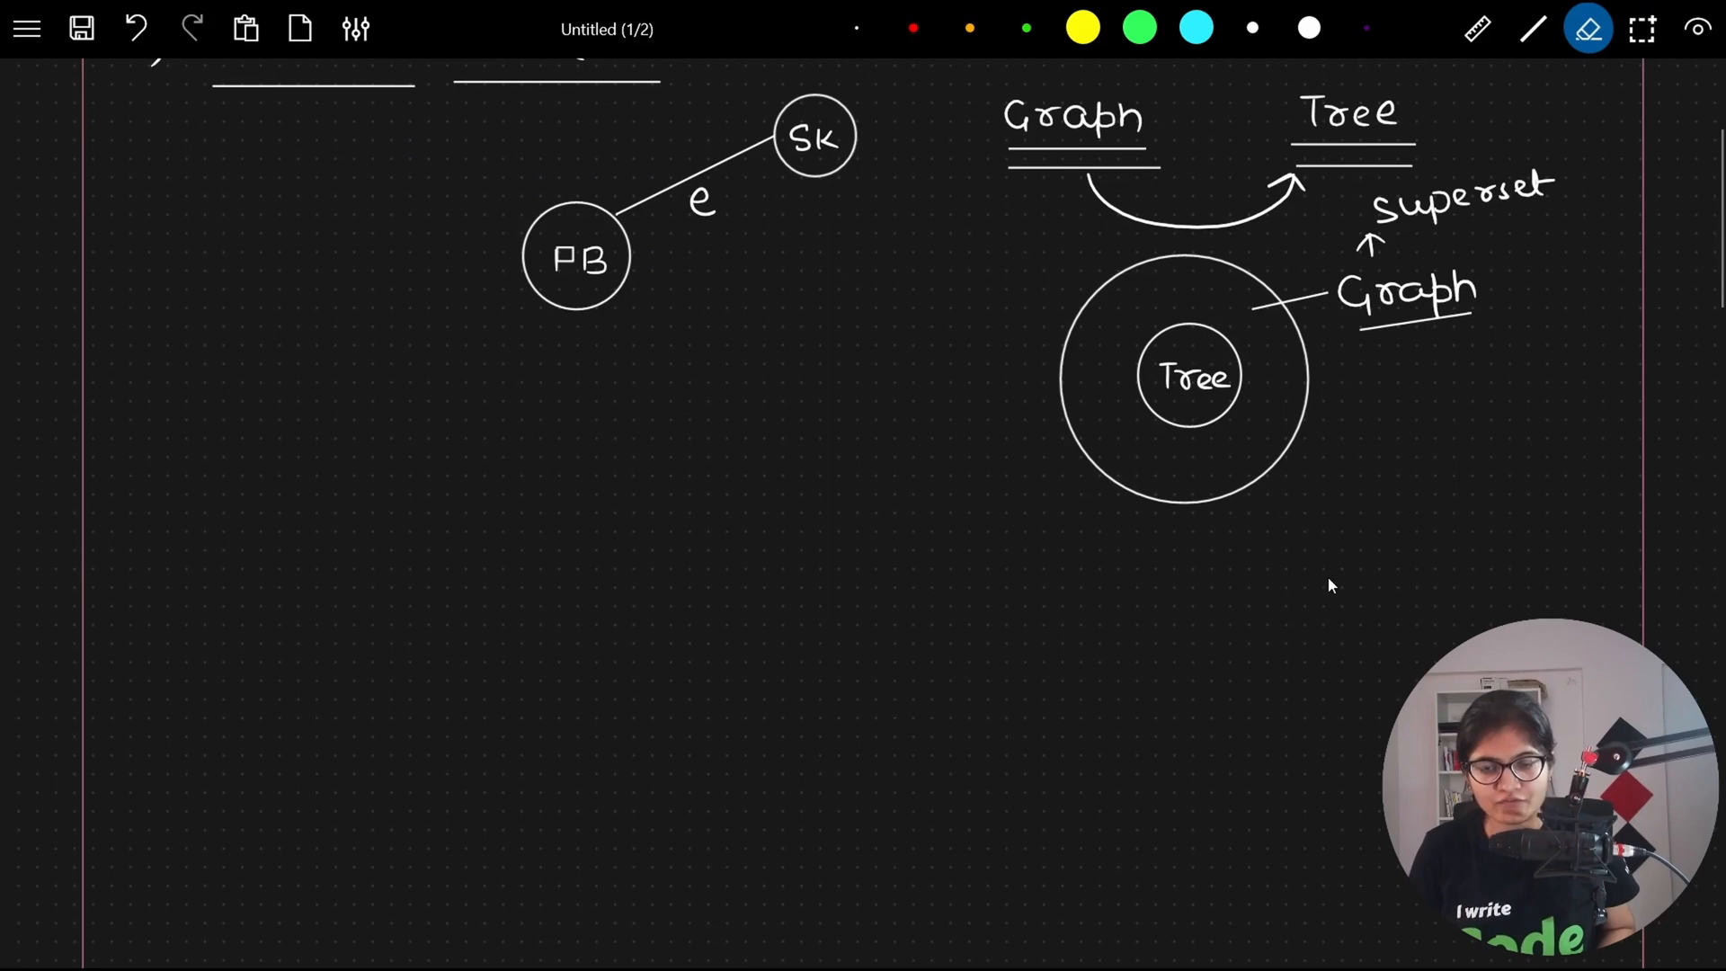
left_click(852, 35)
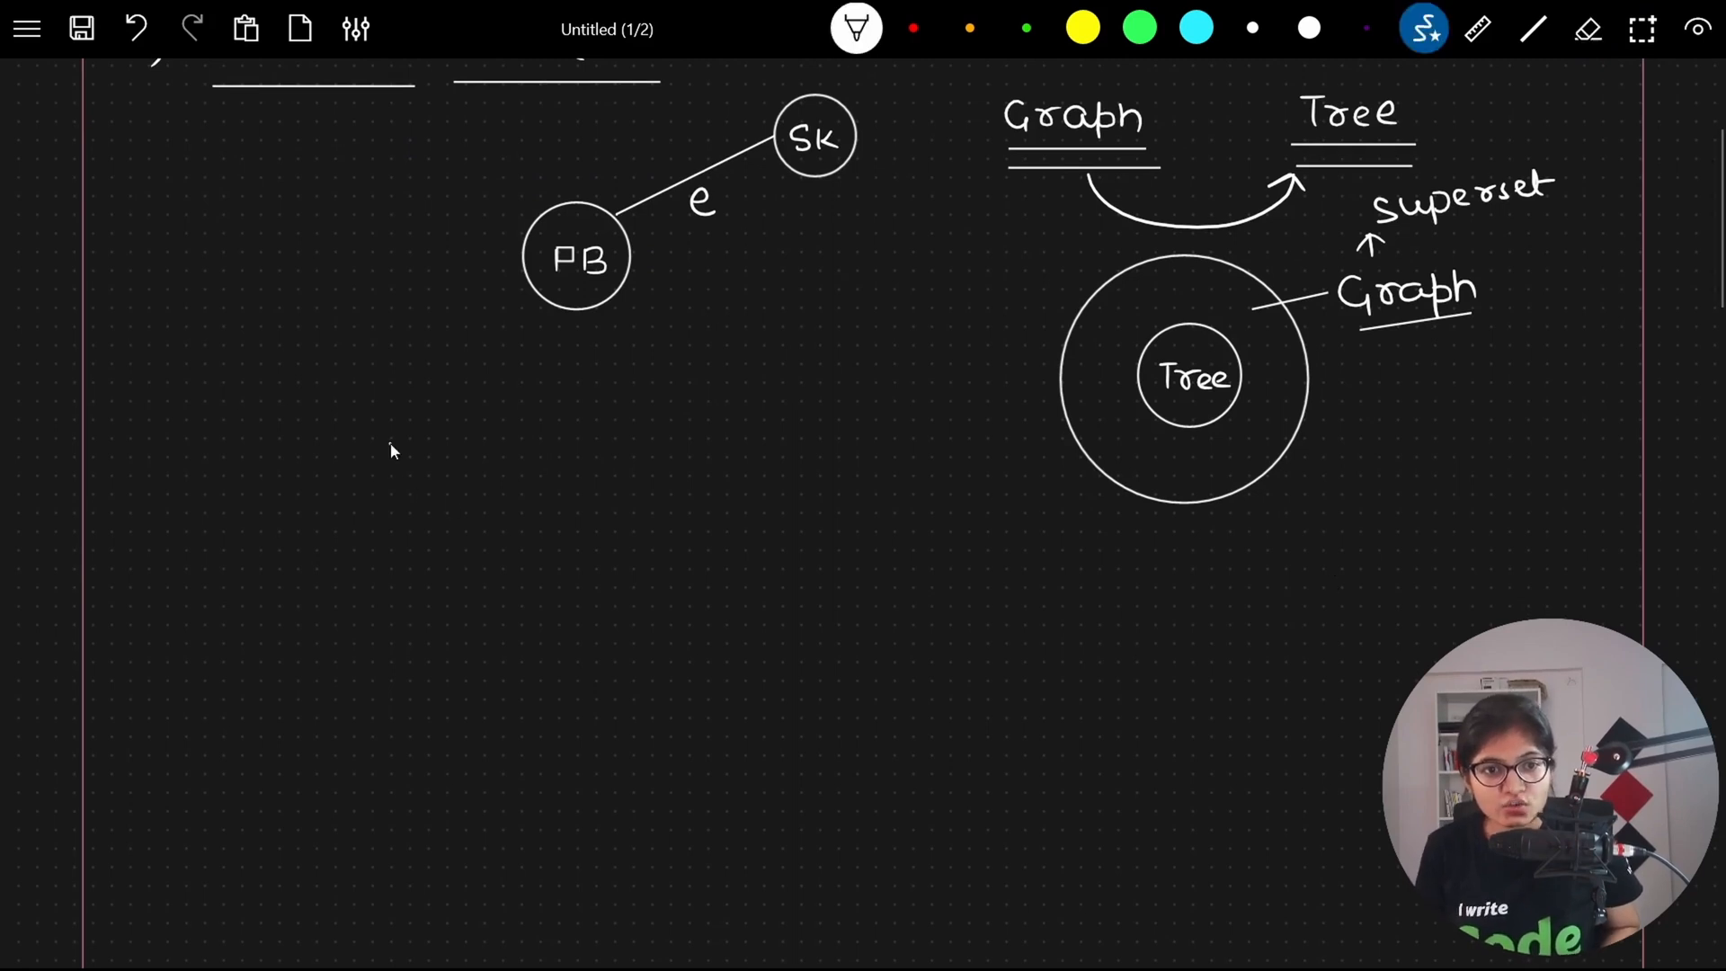
left_click_drag(390, 446, 393, 472)
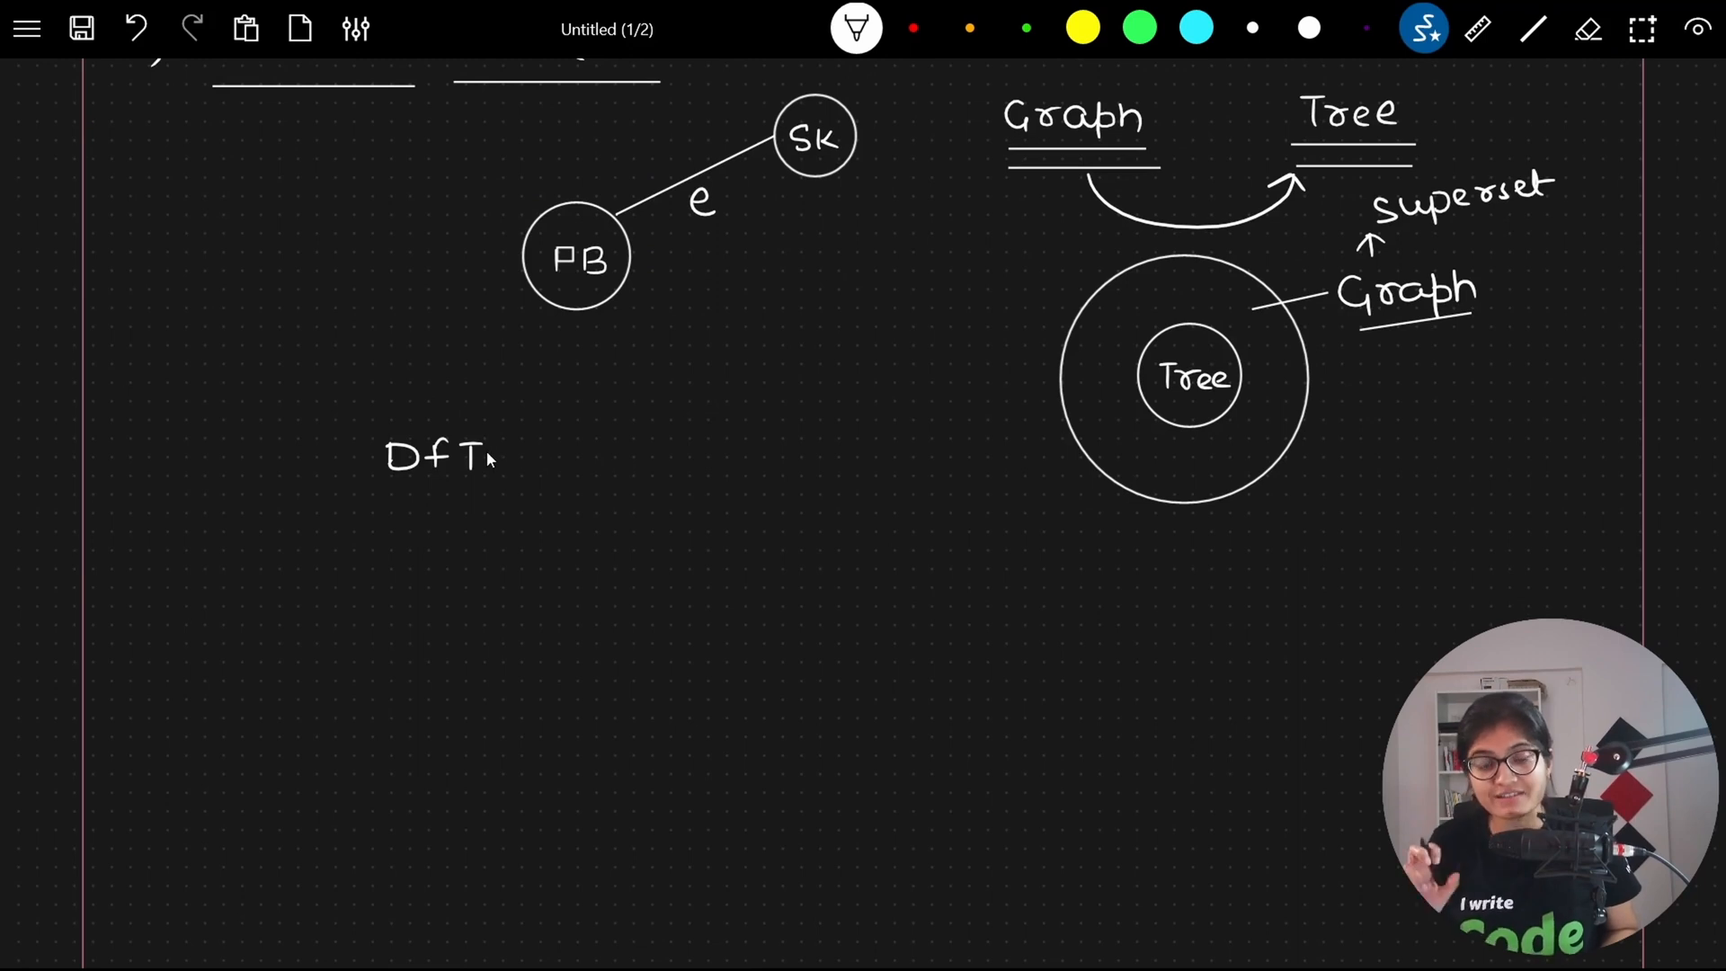
left_click_drag(373, 459, 377, 475)
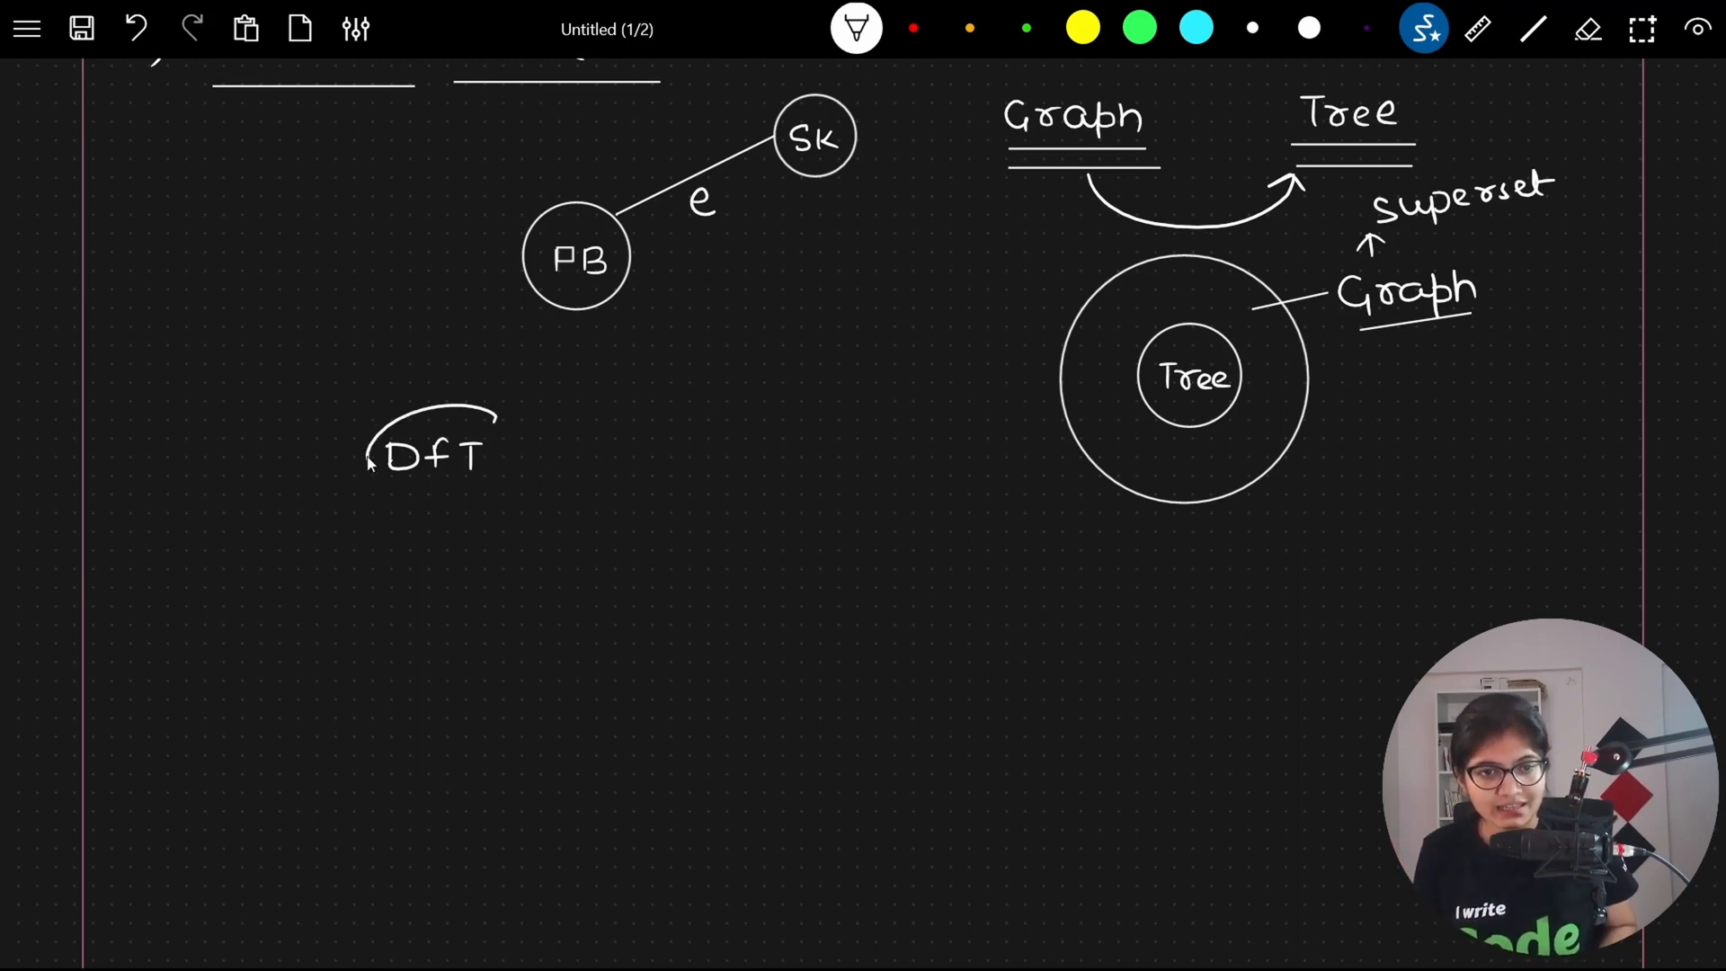
left_click_drag(515, 473, 620, 472)
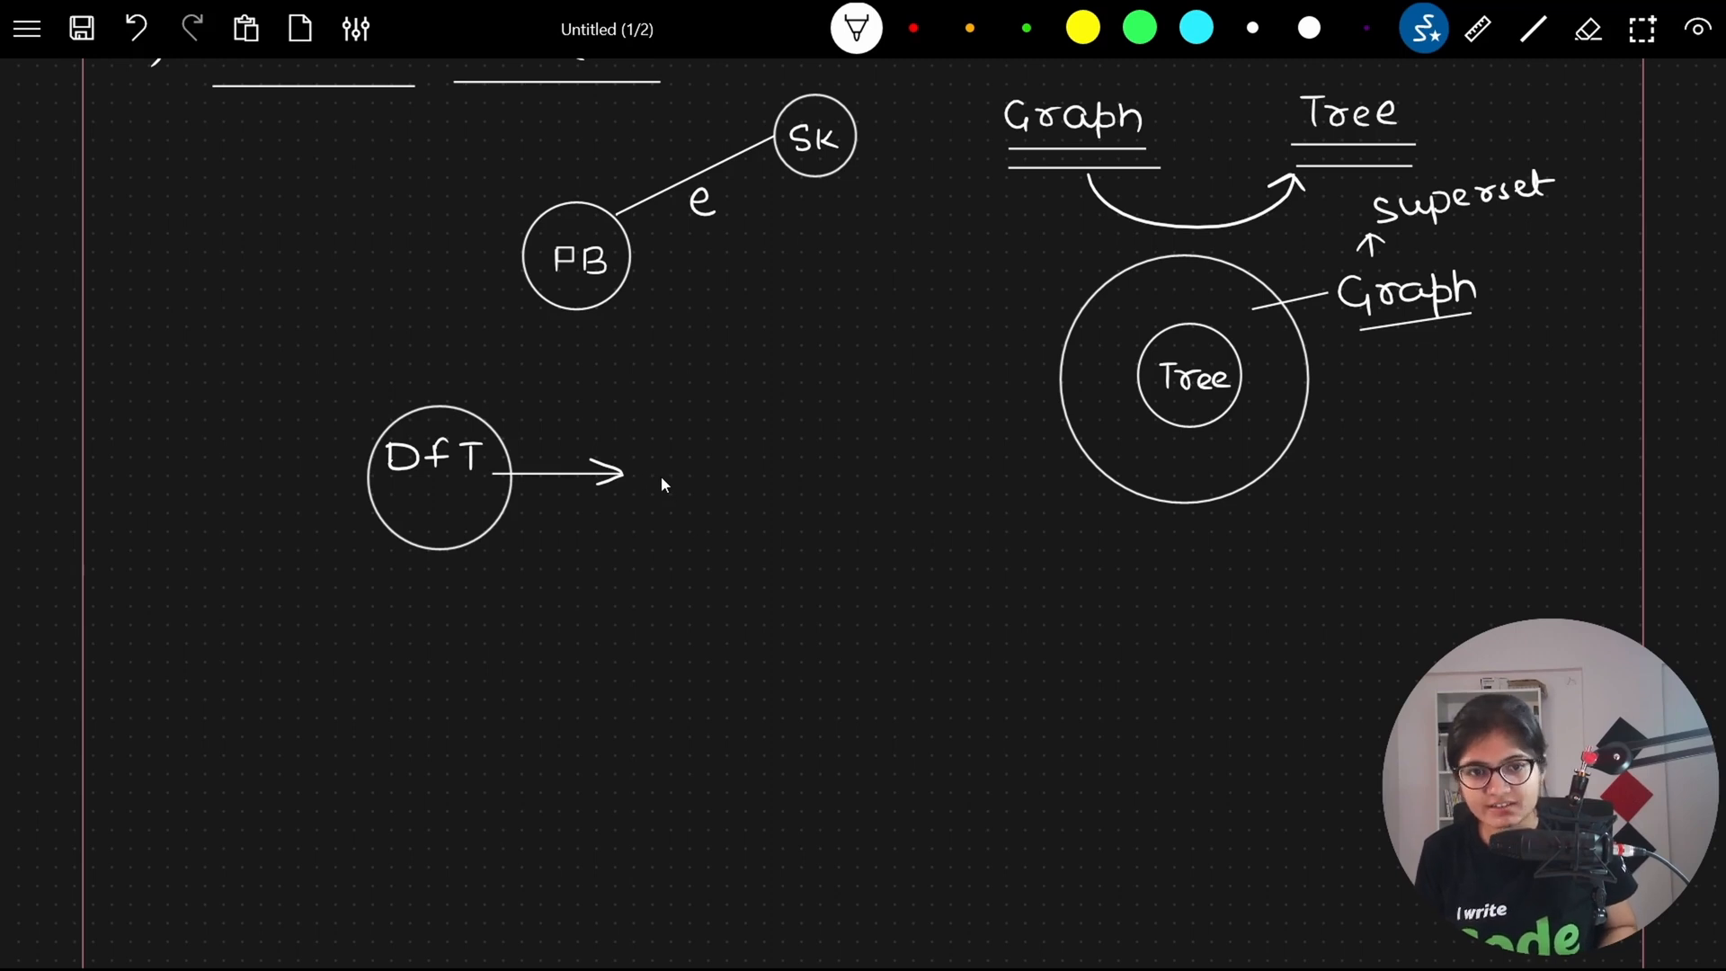
left_click_drag(661, 489, 866, 496)
mouse_move(658, 517)
left_mouse_down()
mouse_move(885, 519)
mouse_move(898, 534)
left_mouse_up()
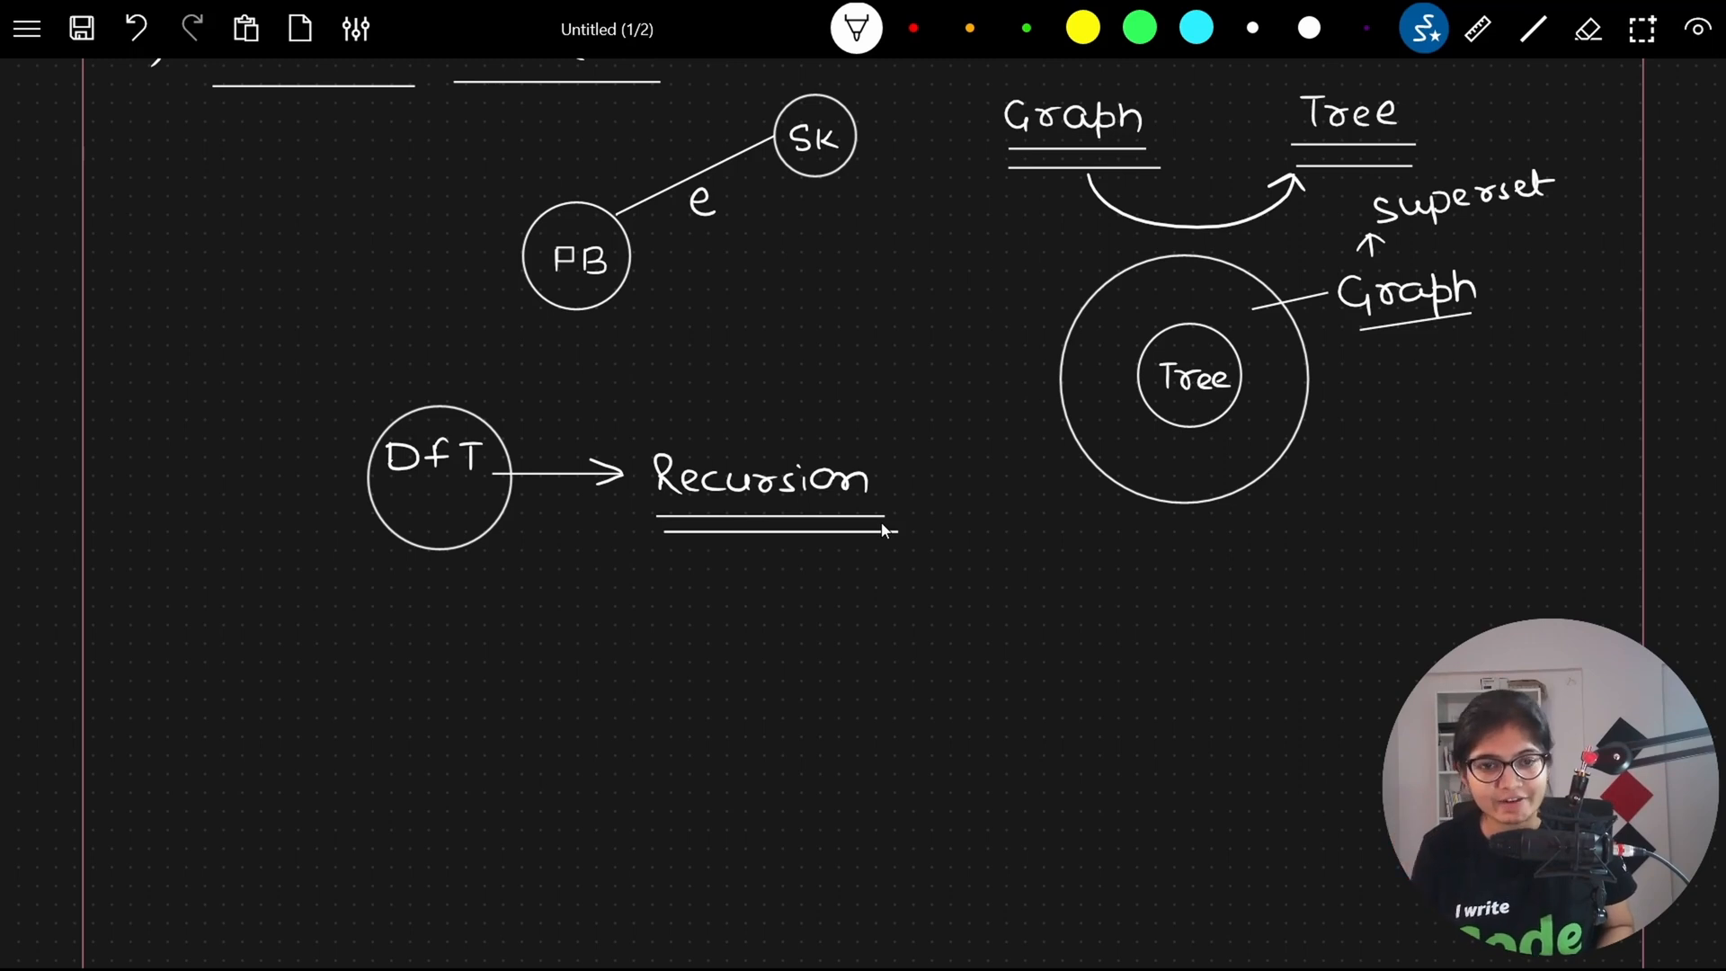
scroll(1328, 573, "down", 3)
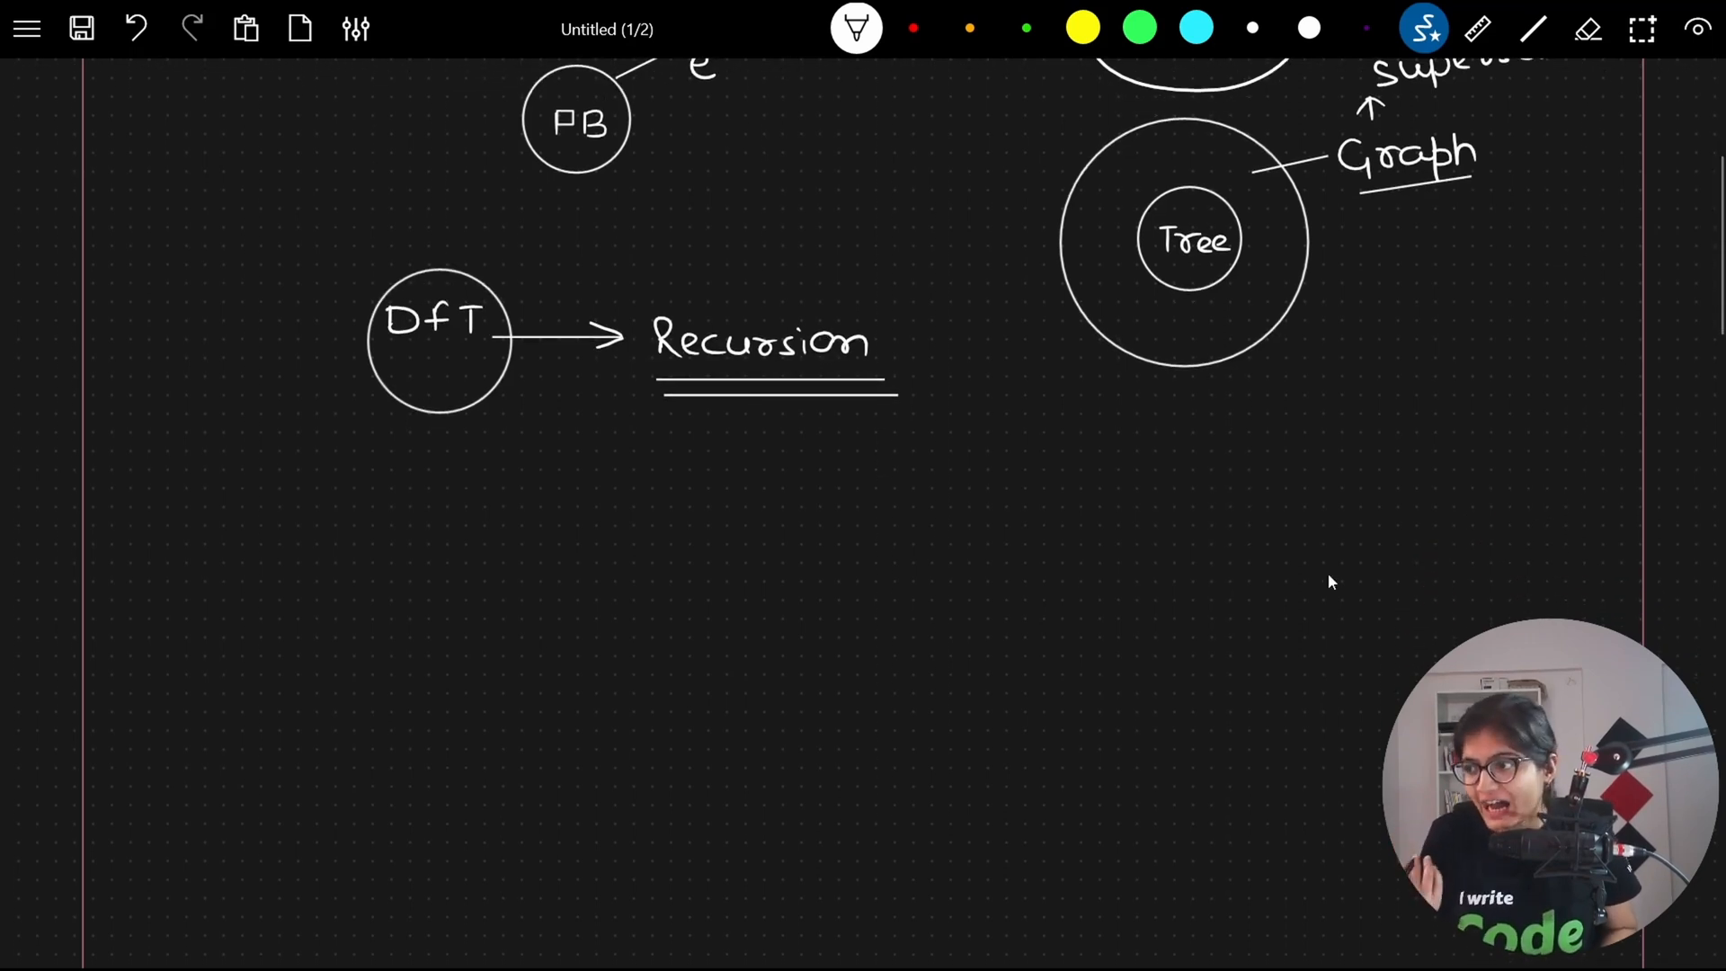
Curve an arrow down from Recursion to an underlined 'Stack Data Structure'.
mouse_move(905, 347)
left_mouse_down()
mouse_move(938, 460)
mouse_move(960, 471)
left_mouse_up()
mouse_move(818, 507)
left_mouse_down()
mouse_move(810, 544)
mouse_move(863, 542)
left_mouse_up()
left_click_drag(872, 526, 899, 539)
mouse_move(918, 516)
left_mouse_down()
mouse_move(920, 538)
mouse_move(1027, 541)
left_mouse_up()
mouse_move(1019, 521)
left_mouse_down()
mouse_move(1051, 520)
mouse_move(1066, 544)
mouse_move(1220, 538)
mouse_move(1231, 503)
left_mouse_up()
mouse_move(1229, 502)
left_mouse_down()
mouse_move(1235, 539)
mouse_move(1314, 515)
left_mouse_up()
left_click_drag(790, 559, 1284, 550)
scroll(1283, 537, "up", 1)
scroll(1281, 537, "down", 5)
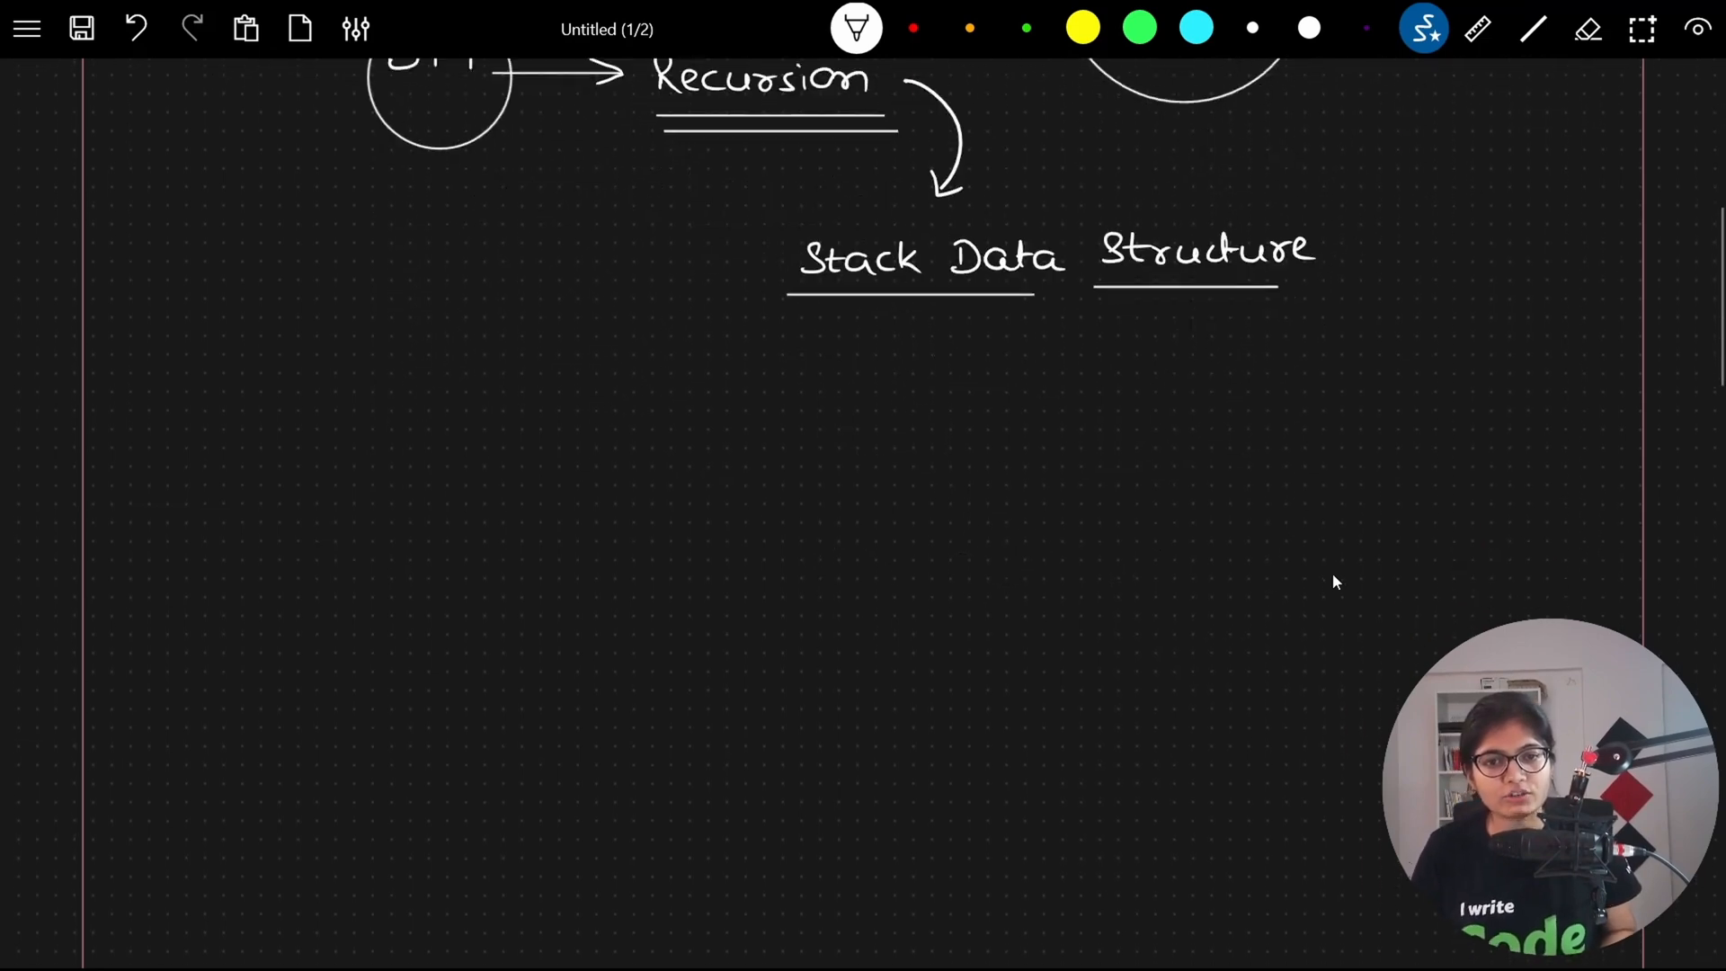
Write 'BFT' below the stack notes and circle it.
mouse_move(390, 510)
left_mouse_down()
mouse_move(392, 550)
mouse_move(432, 549)
left_mouse_up()
left_click_drag(433, 529, 479, 515)
left_click_drag(465, 516, 467, 553)
mouse_move(434, 465)
left_mouse_down()
mouse_move(418, 564)
mouse_move(645, 536)
mouse_move(615, 552)
left_mouse_up()
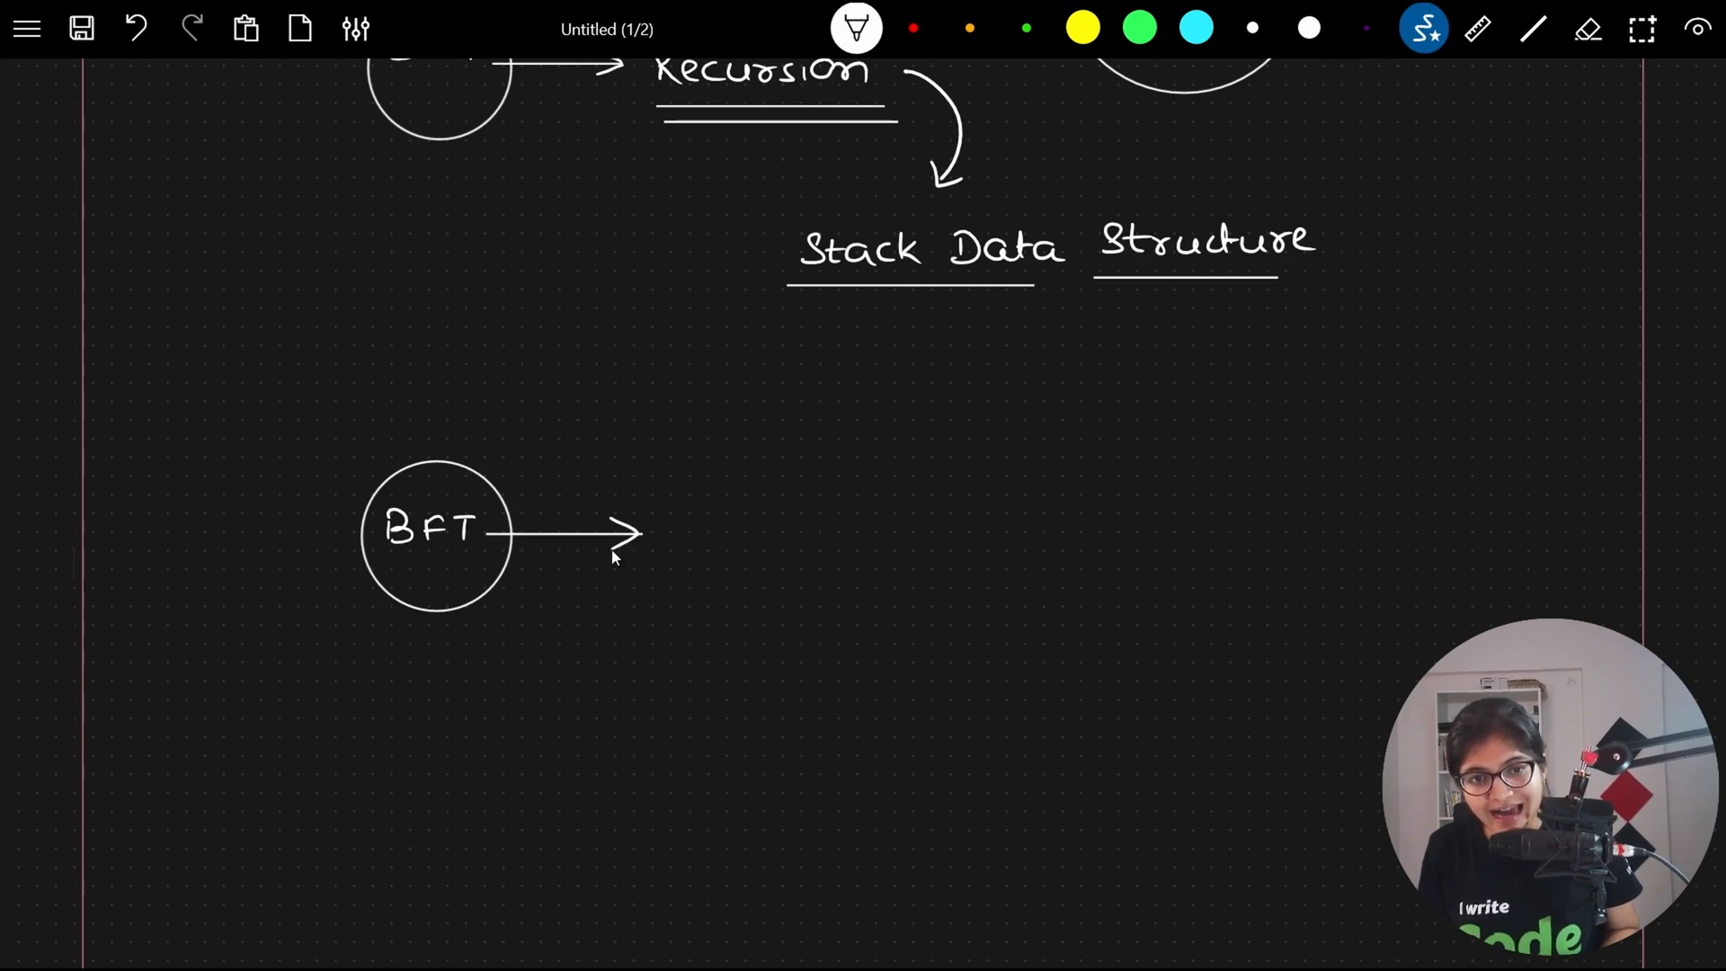
Write 'No Recursion' after BFT with a curved arrow down toward Queue.
mouse_move(728, 509)
left_mouse_down()
mouse_move(755, 545)
mouse_move(799, 551)
left_mouse_up()
mouse_move(805, 531)
left_mouse_down()
mouse_move(825, 550)
mouse_move(936, 558)
left_mouse_up()
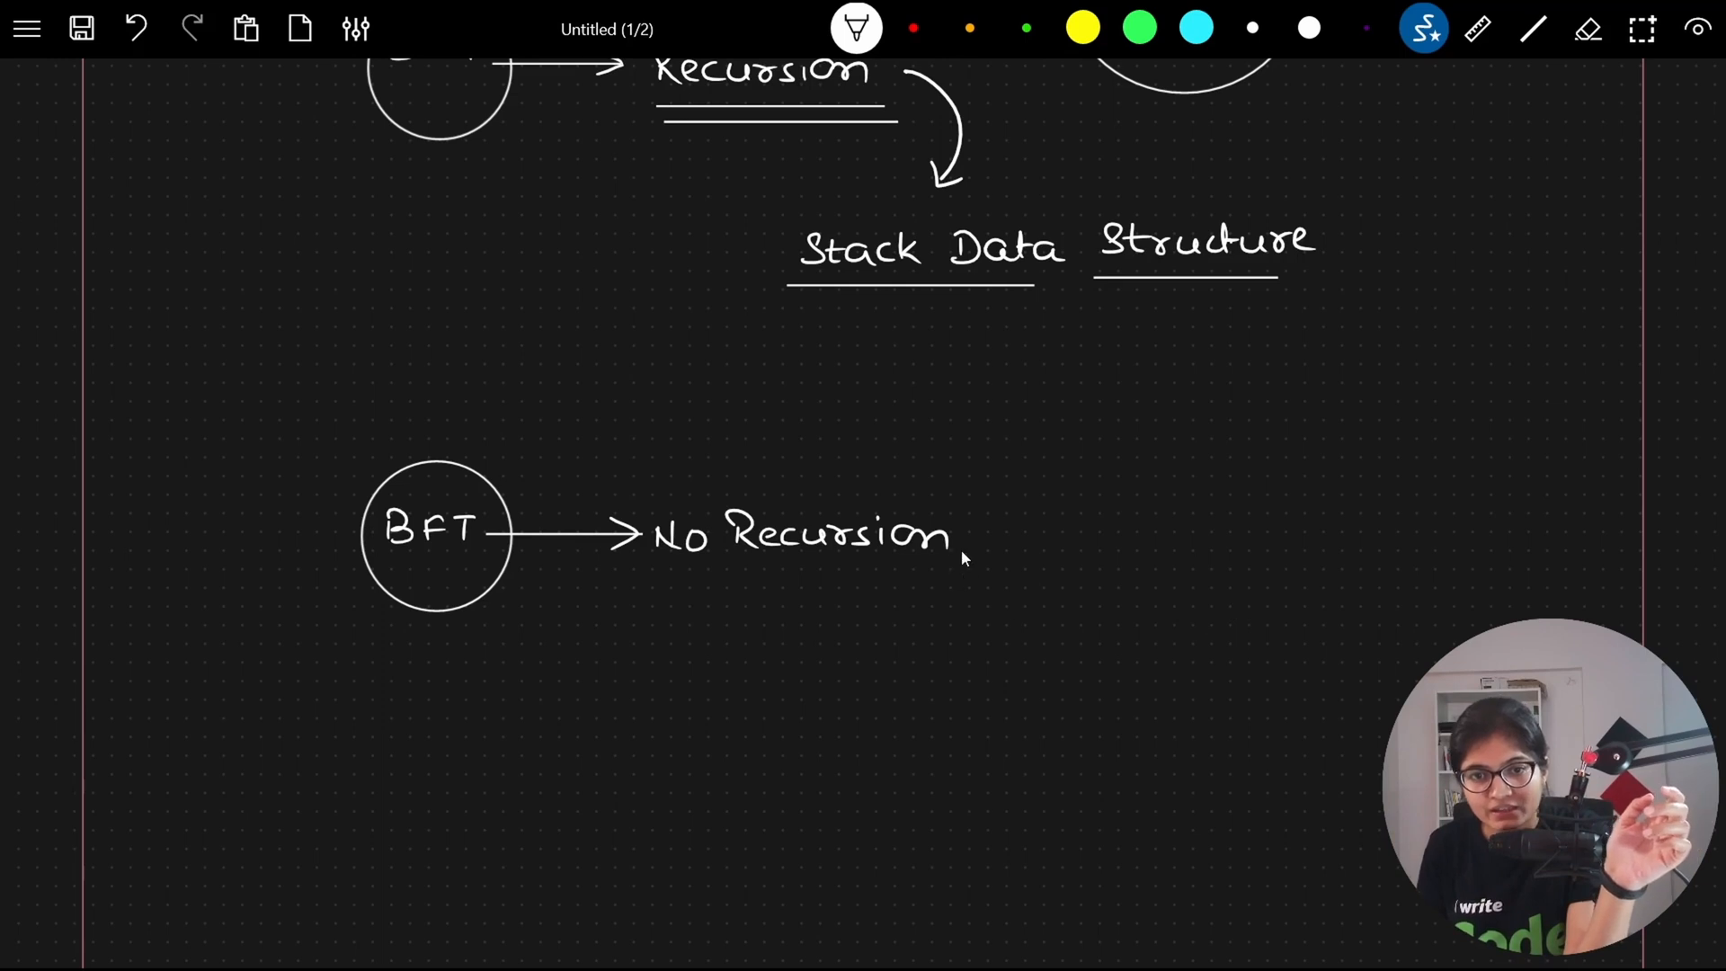
mouse_move(957, 553)
left_mouse_down()
mouse_move(963, 734)
mouse_move(1378, 720)
left_mouse_up()
Underline 'Queue Data Structure' and double-underline 'No Recursion', erasing a stray slanted stroke.
left_click_drag(849, 748, 1389, 743)
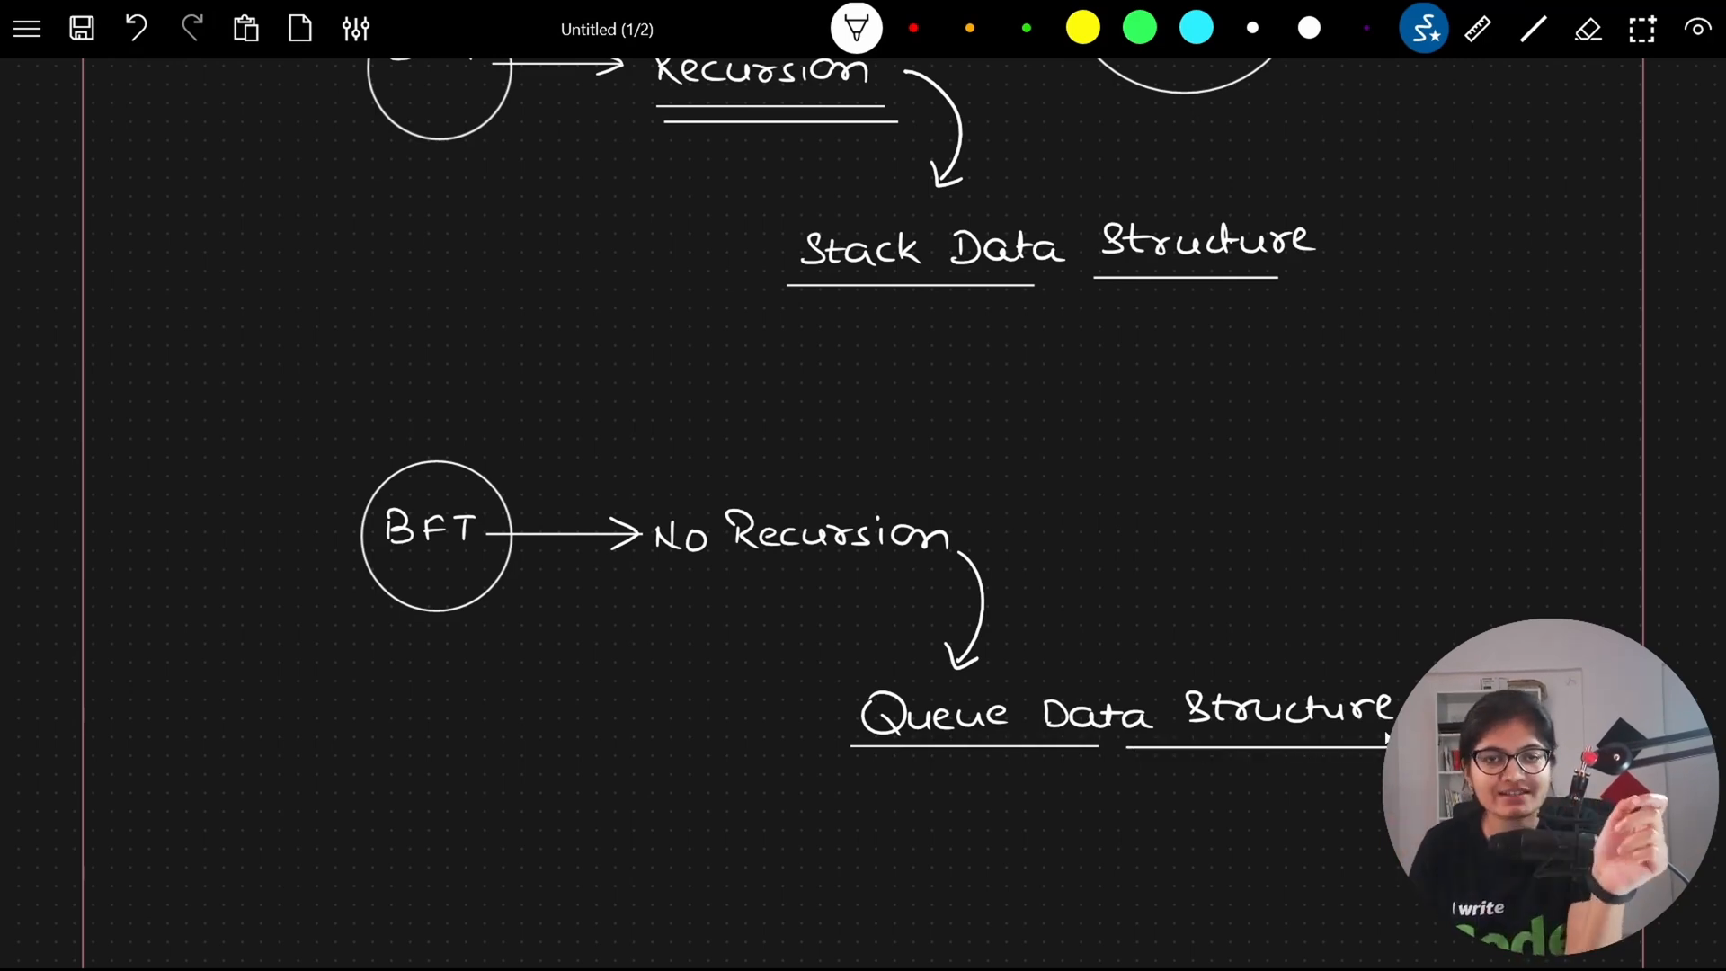
scroll(1326, 588, "up", 5)
scroll(1294, 587, "up", 3)
scroll(1311, 572, "up", 3)
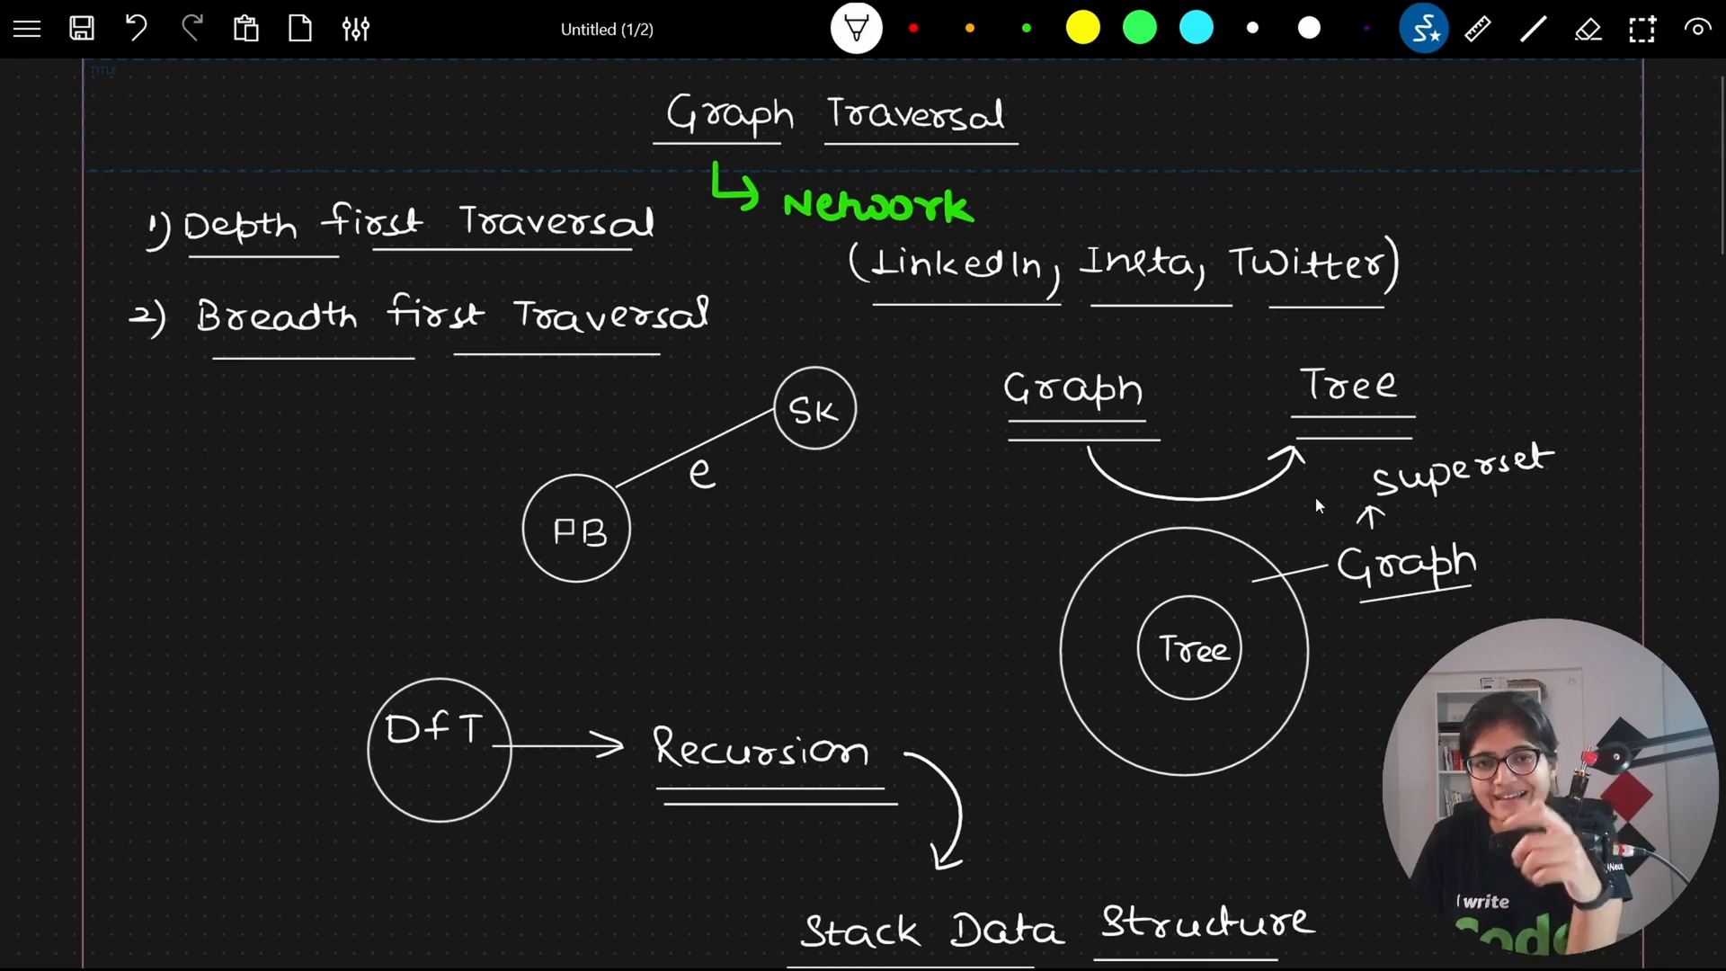
scroll(1315, 497, "down", 4)
scroll(1318, 489, "down", 5)
scroll(1321, 475, "down", 3)
scroll(1319, 474, "down", 1)
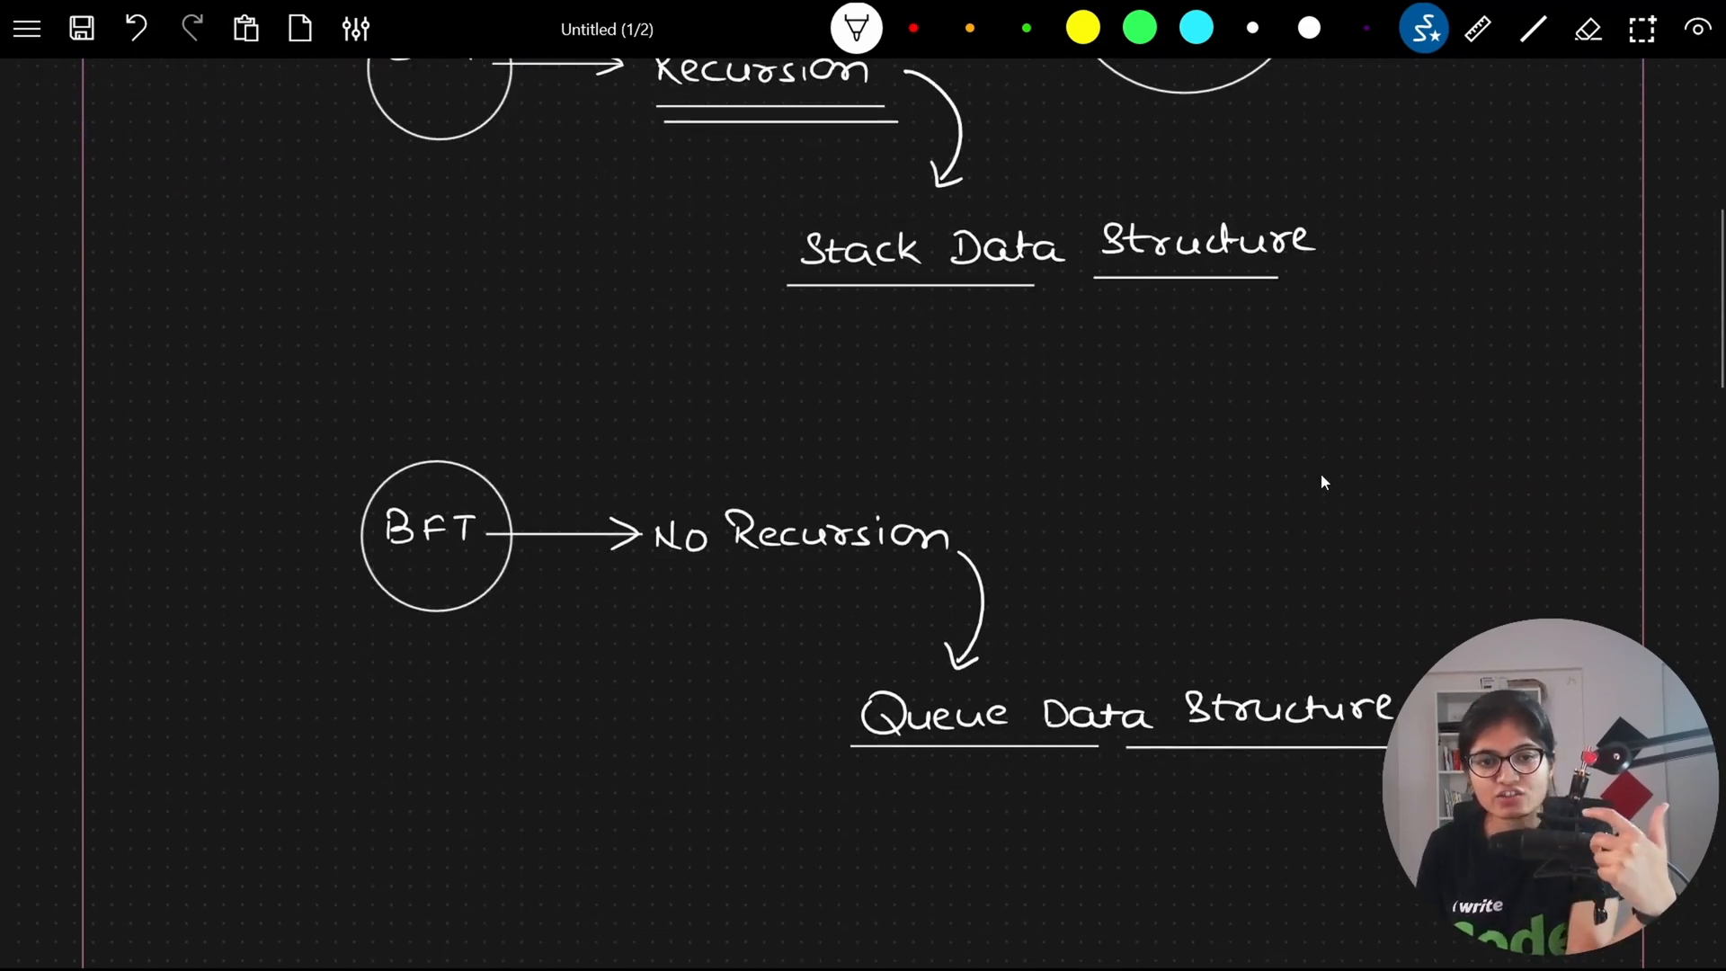
left_click_drag(645, 564, 968, 561)
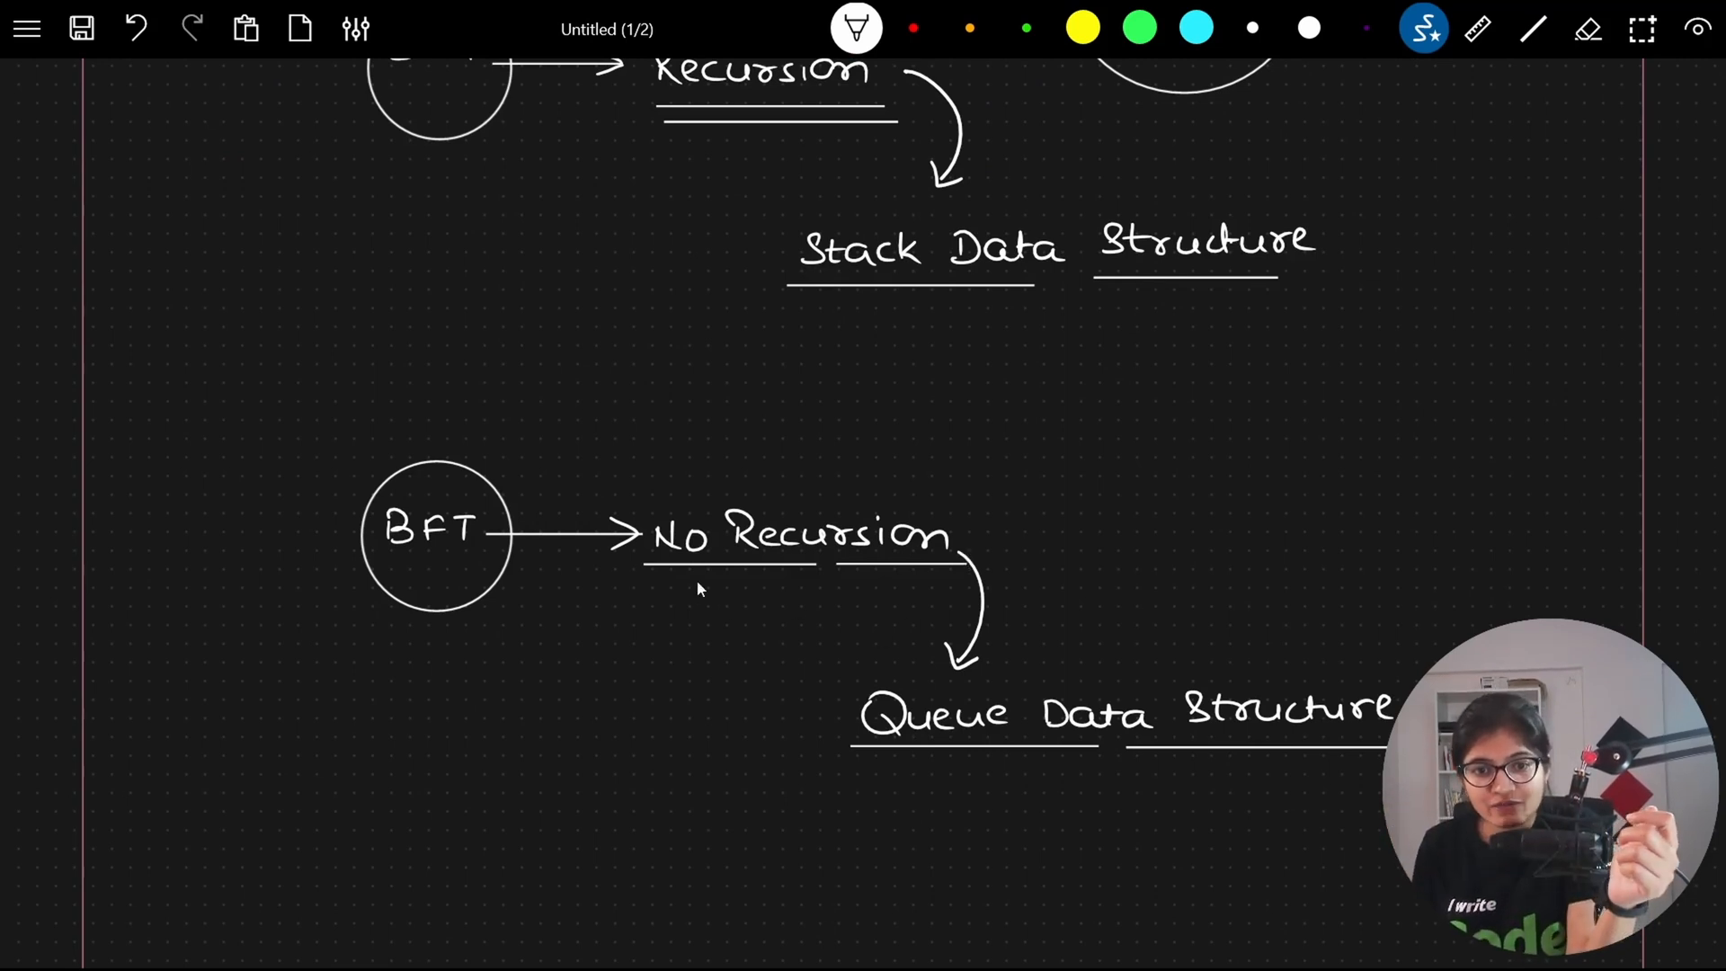
left_click_drag(690, 579, 930, 566)
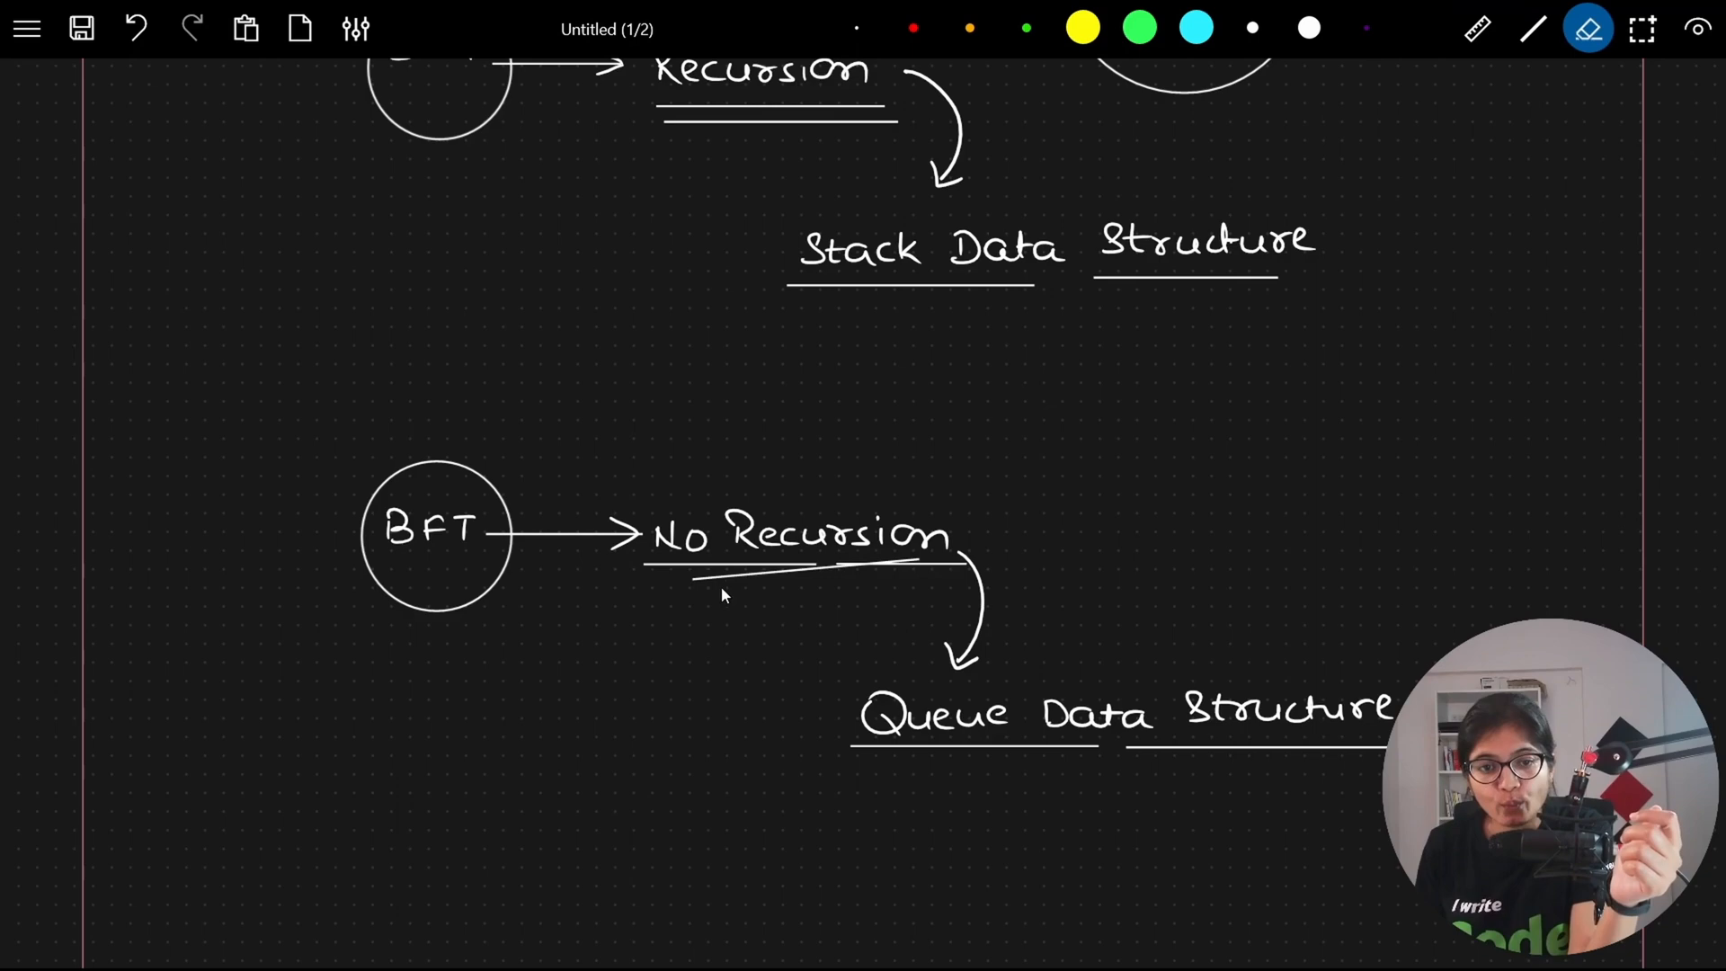
left_click_drag(721, 587, 836, 573)
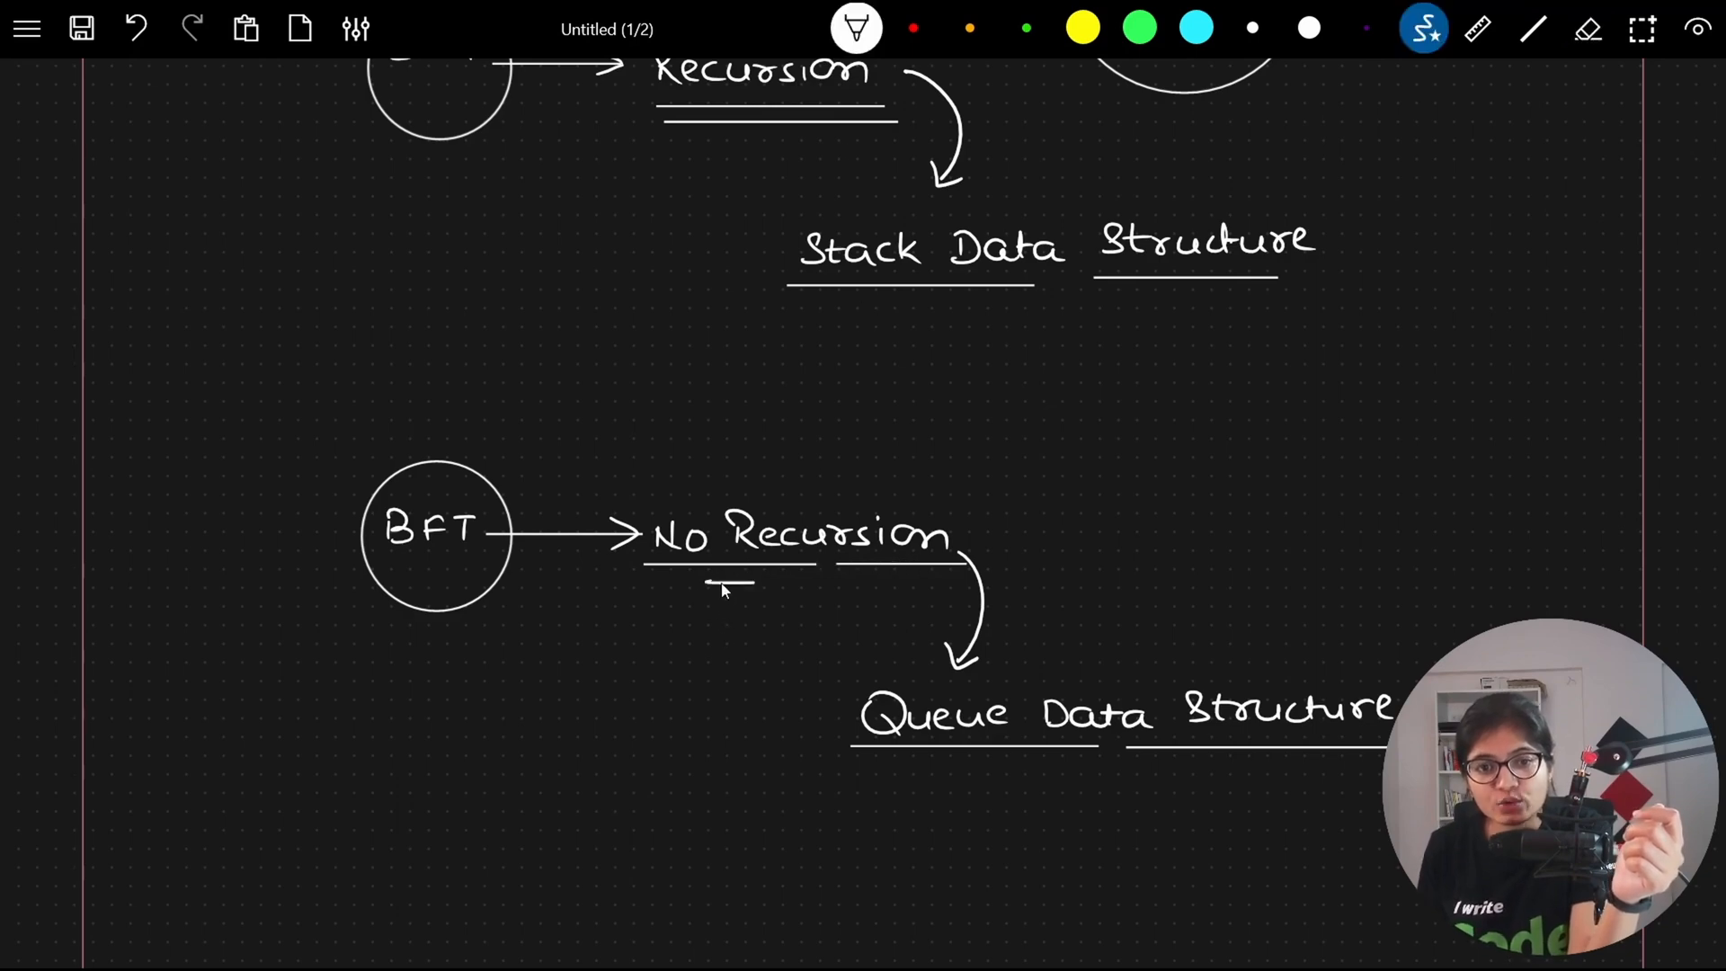
left_click_drag(704, 583, 825, 581)
scroll(880, 568, "up", 5)
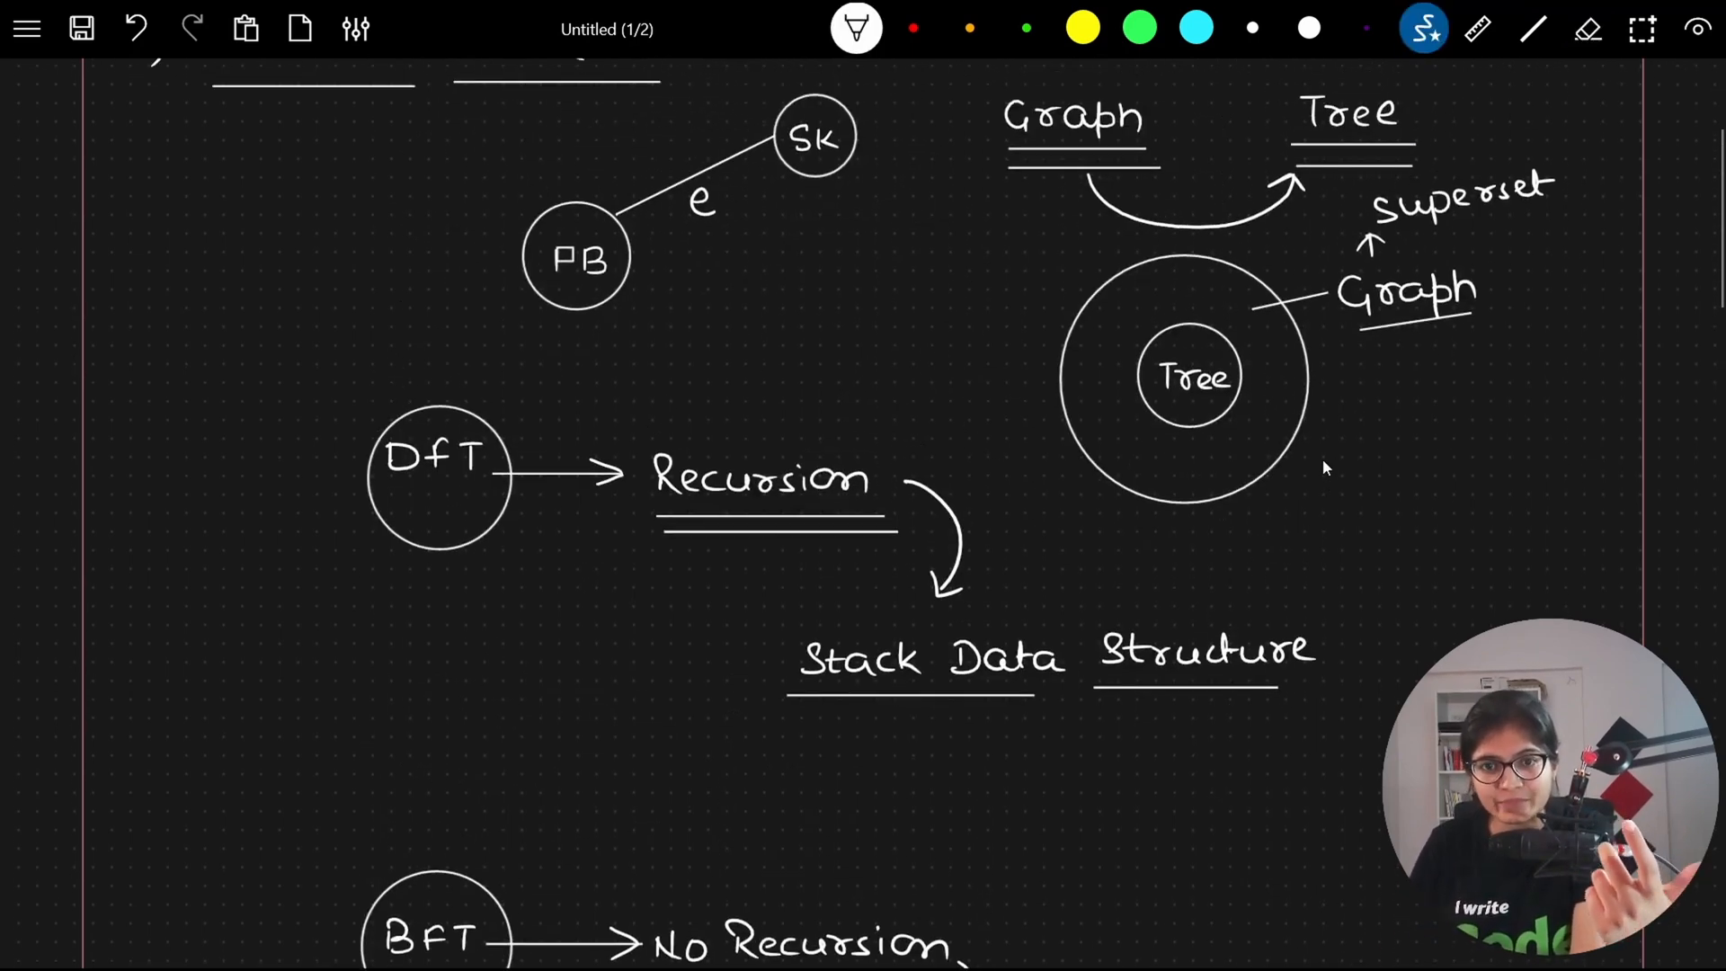
Mark Stack Data Structure and Queue Data Structure with orange highlight arrows.
left_click(971, 28)
mouse_move(670, 665)
left_mouse_down()
mouse_move(737, 665)
mouse_move(704, 684)
left_mouse_up()
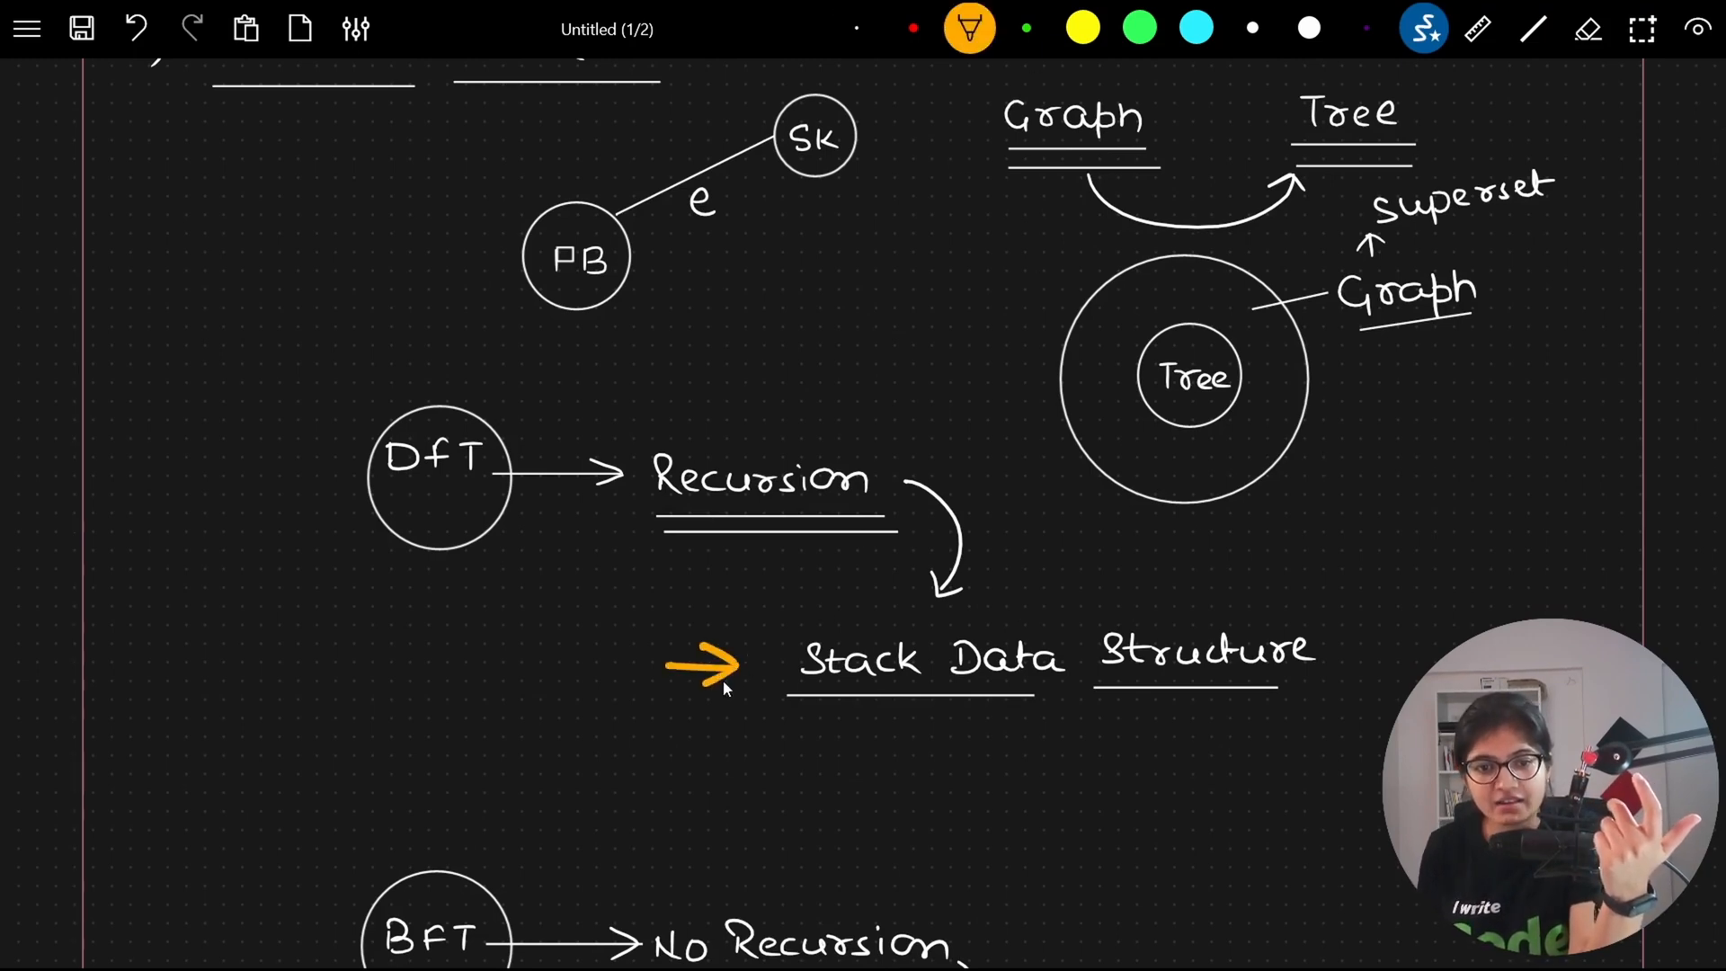
scroll(723, 680, "down", 3)
scroll(723, 680, "down", 3)
scroll(1322, 458, "down", 2)
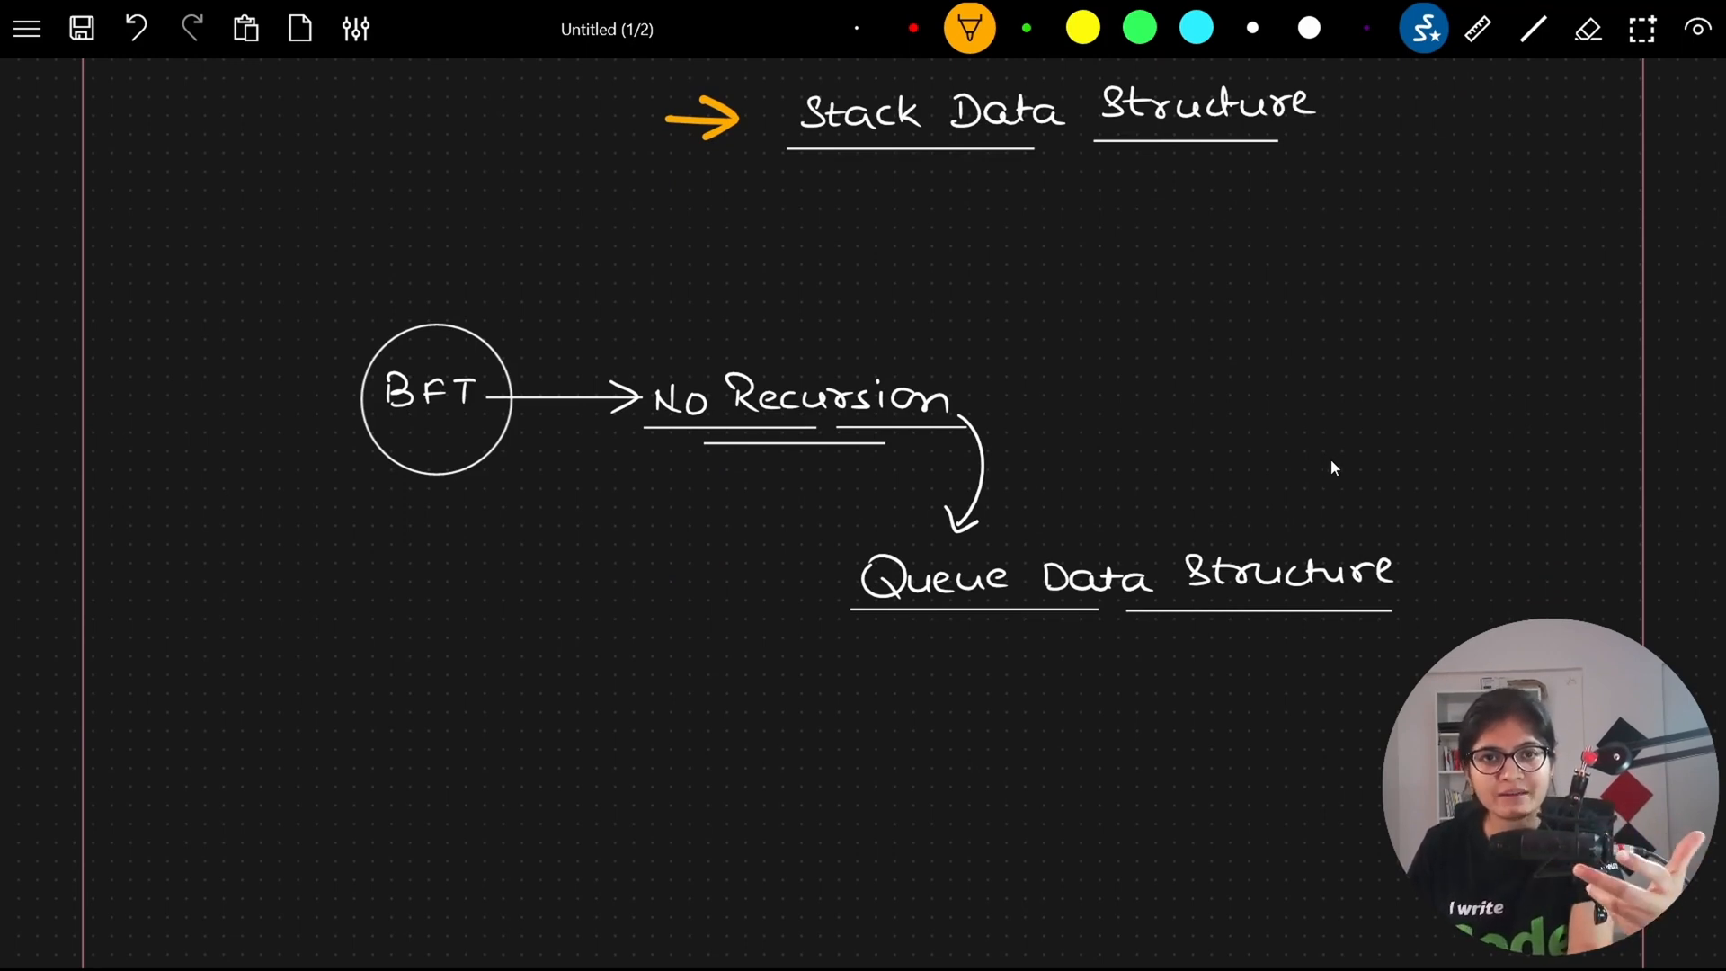
left_click_drag(689, 590, 790, 589)
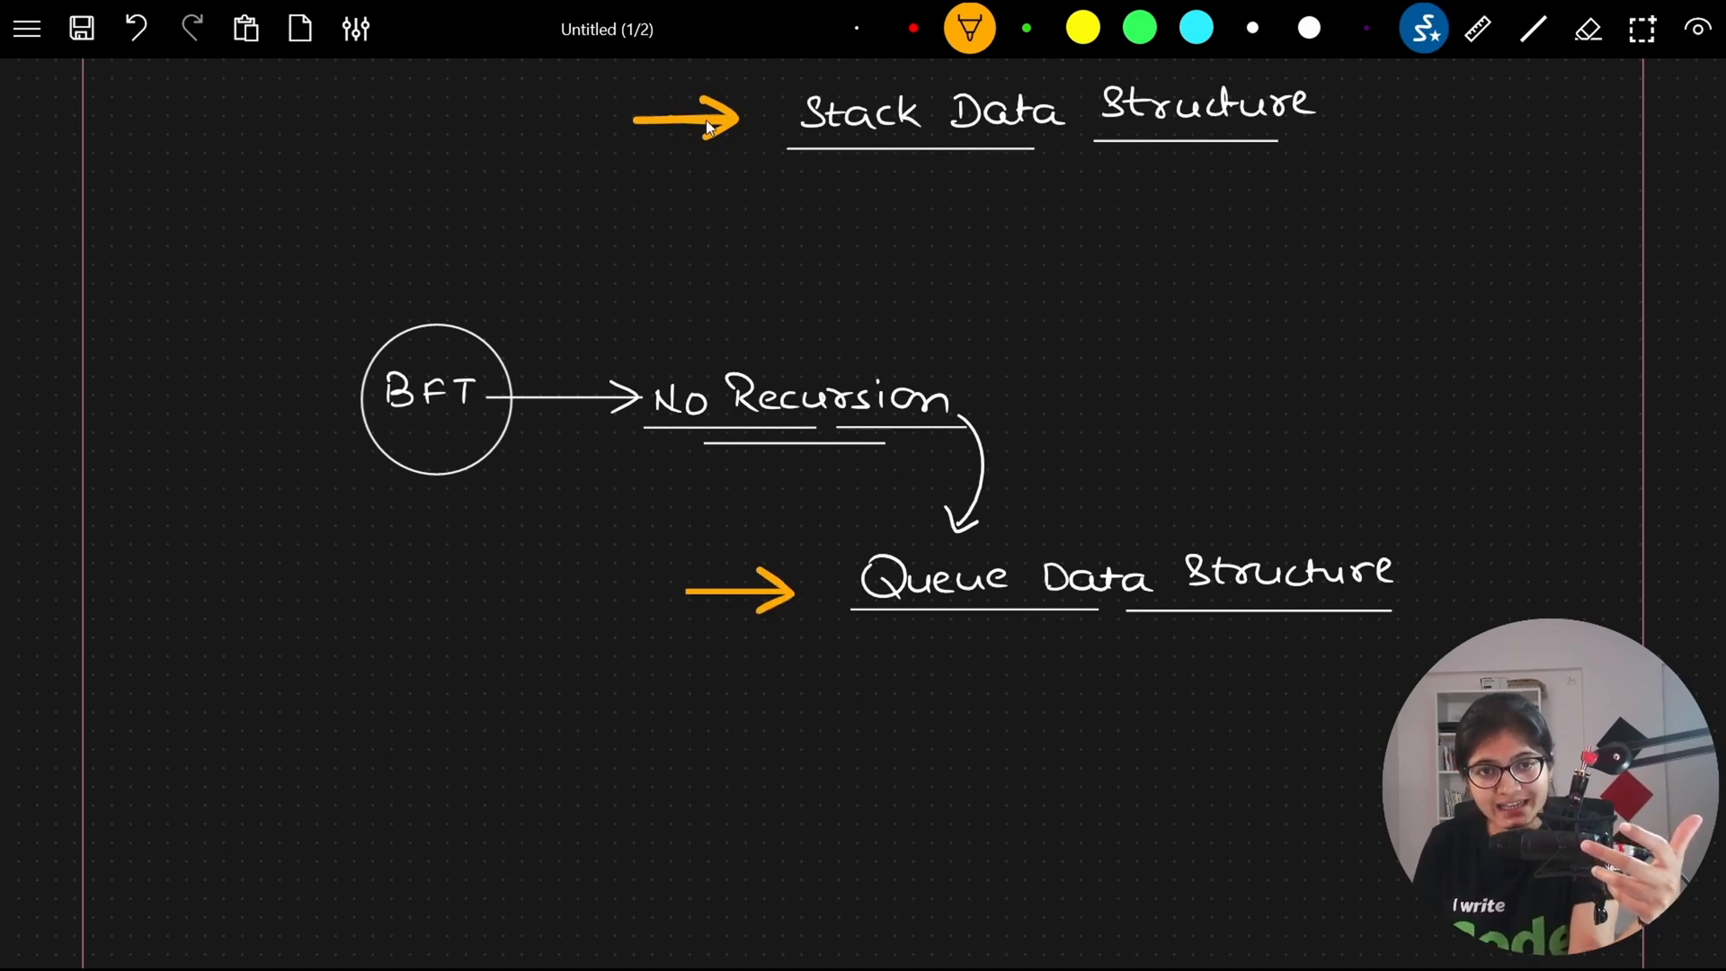
scroll(719, 124, "up", 3)
scroll(717, 125, "up", 1)
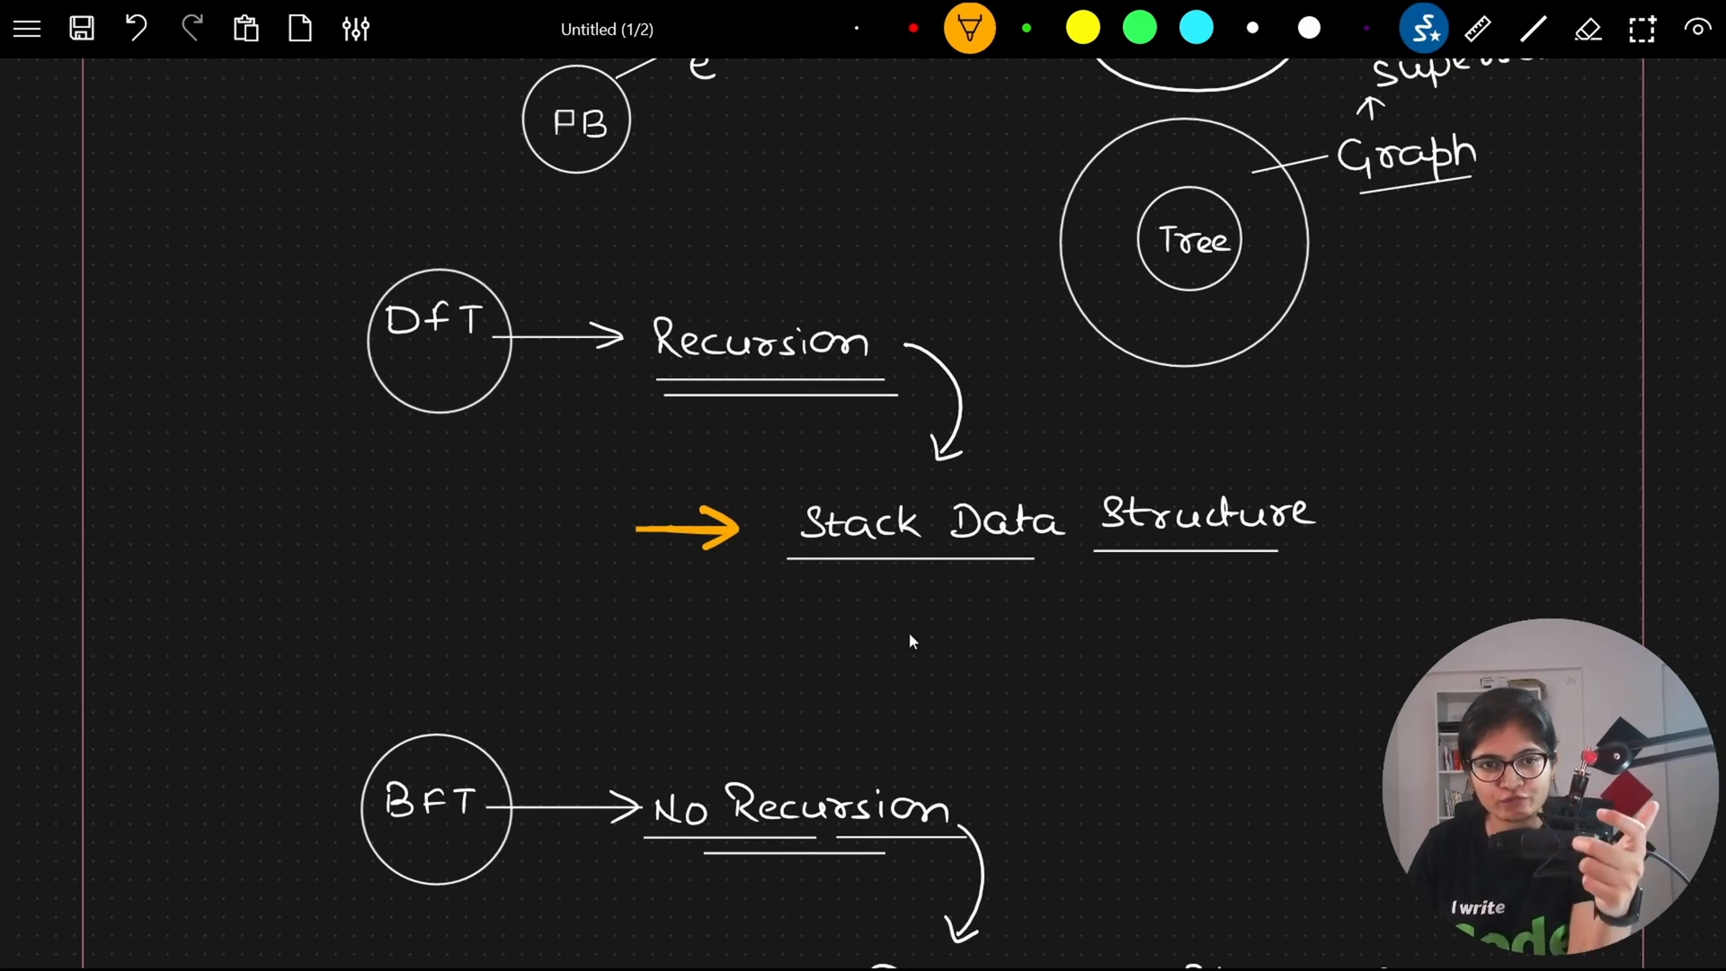
scroll(909, 633, "up", 1)
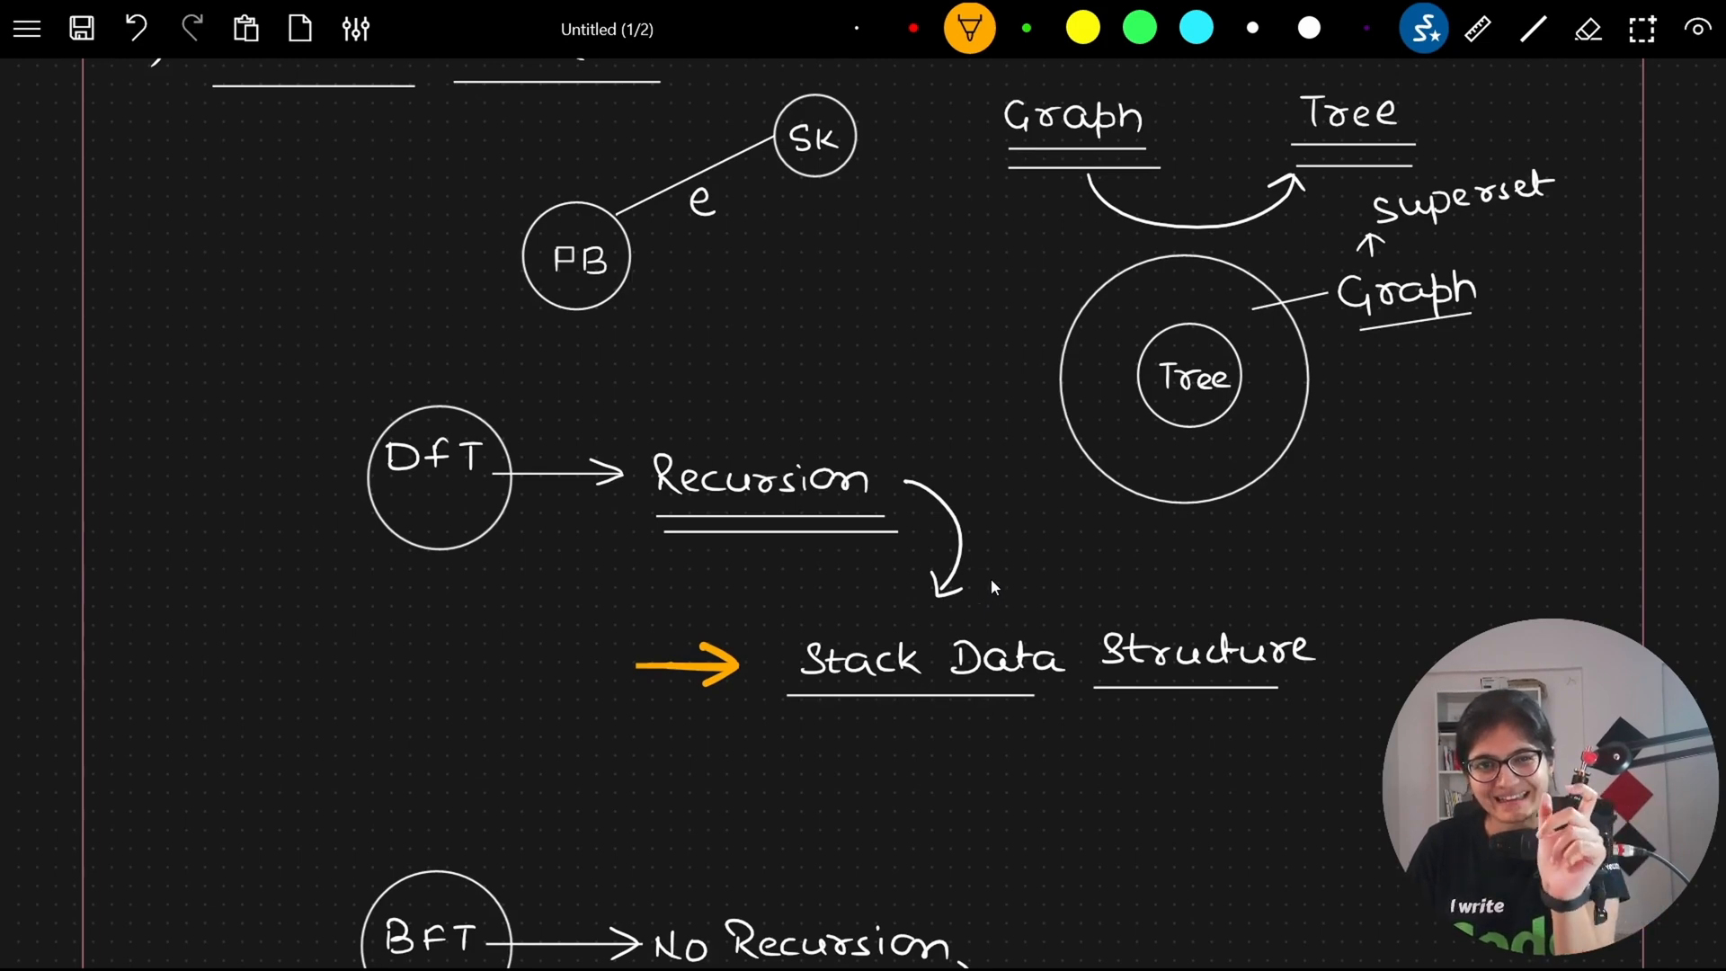
scroll(992, 579, "down", 1)
scroll(994, 579, "down", 1)
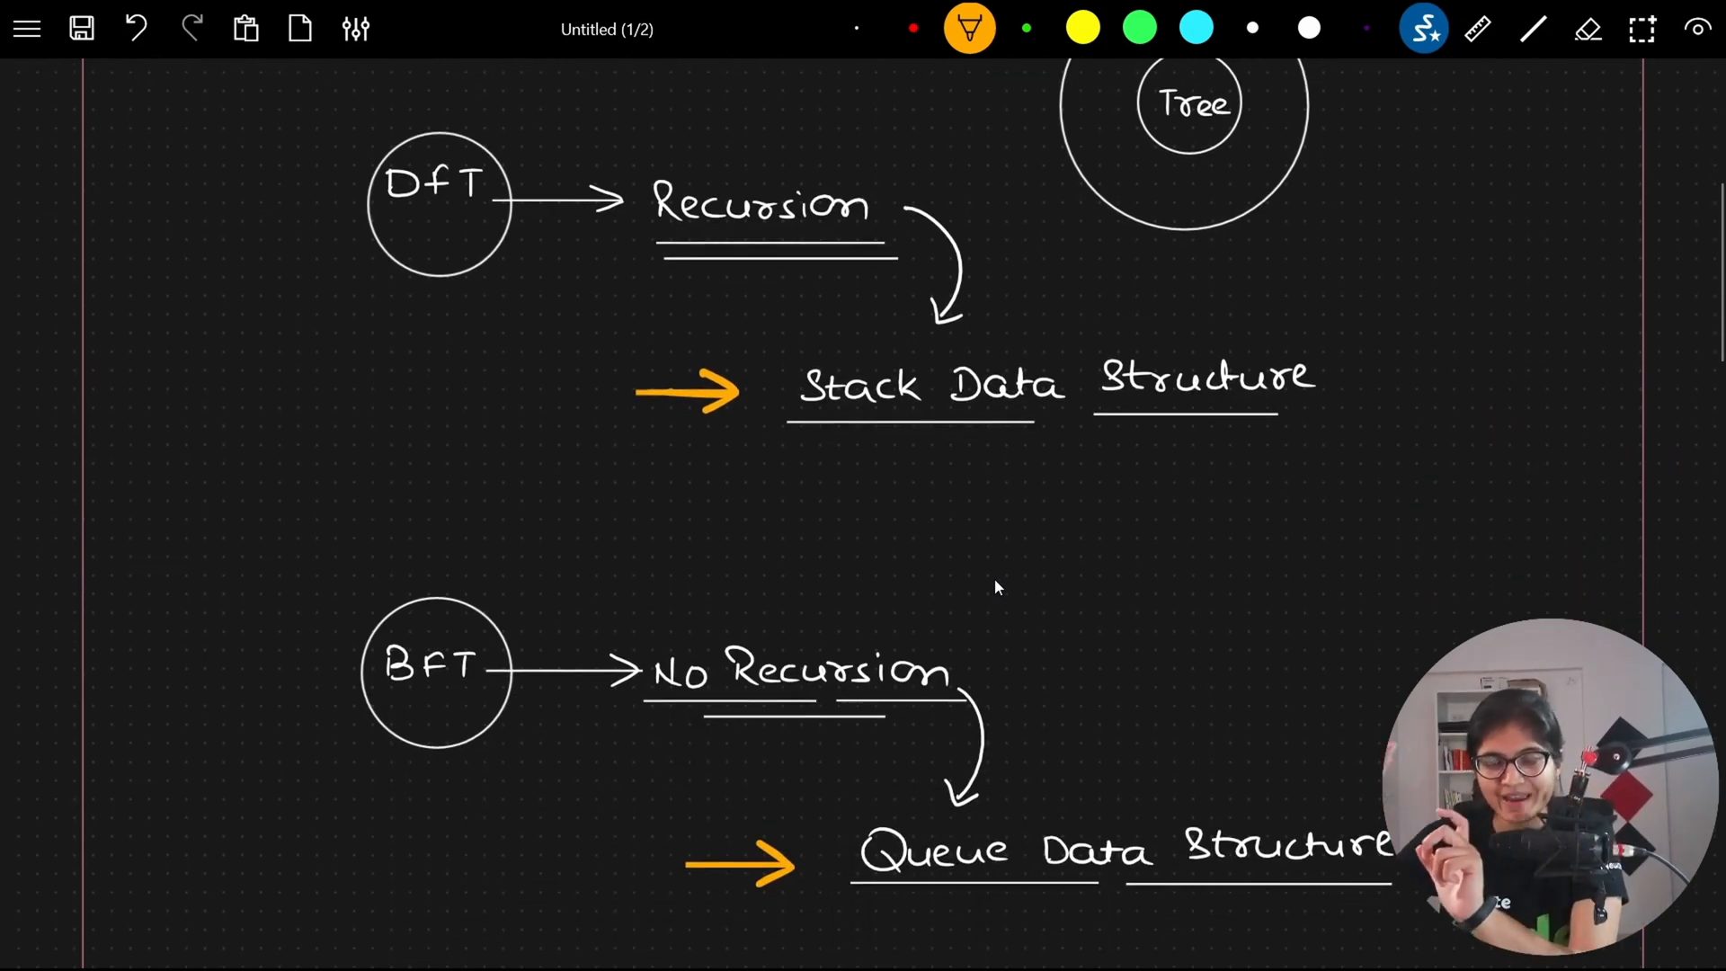
In white, draw a curved arrow from BFT to an underlined 'Level Order Traversal'.
left_click(853, 29)
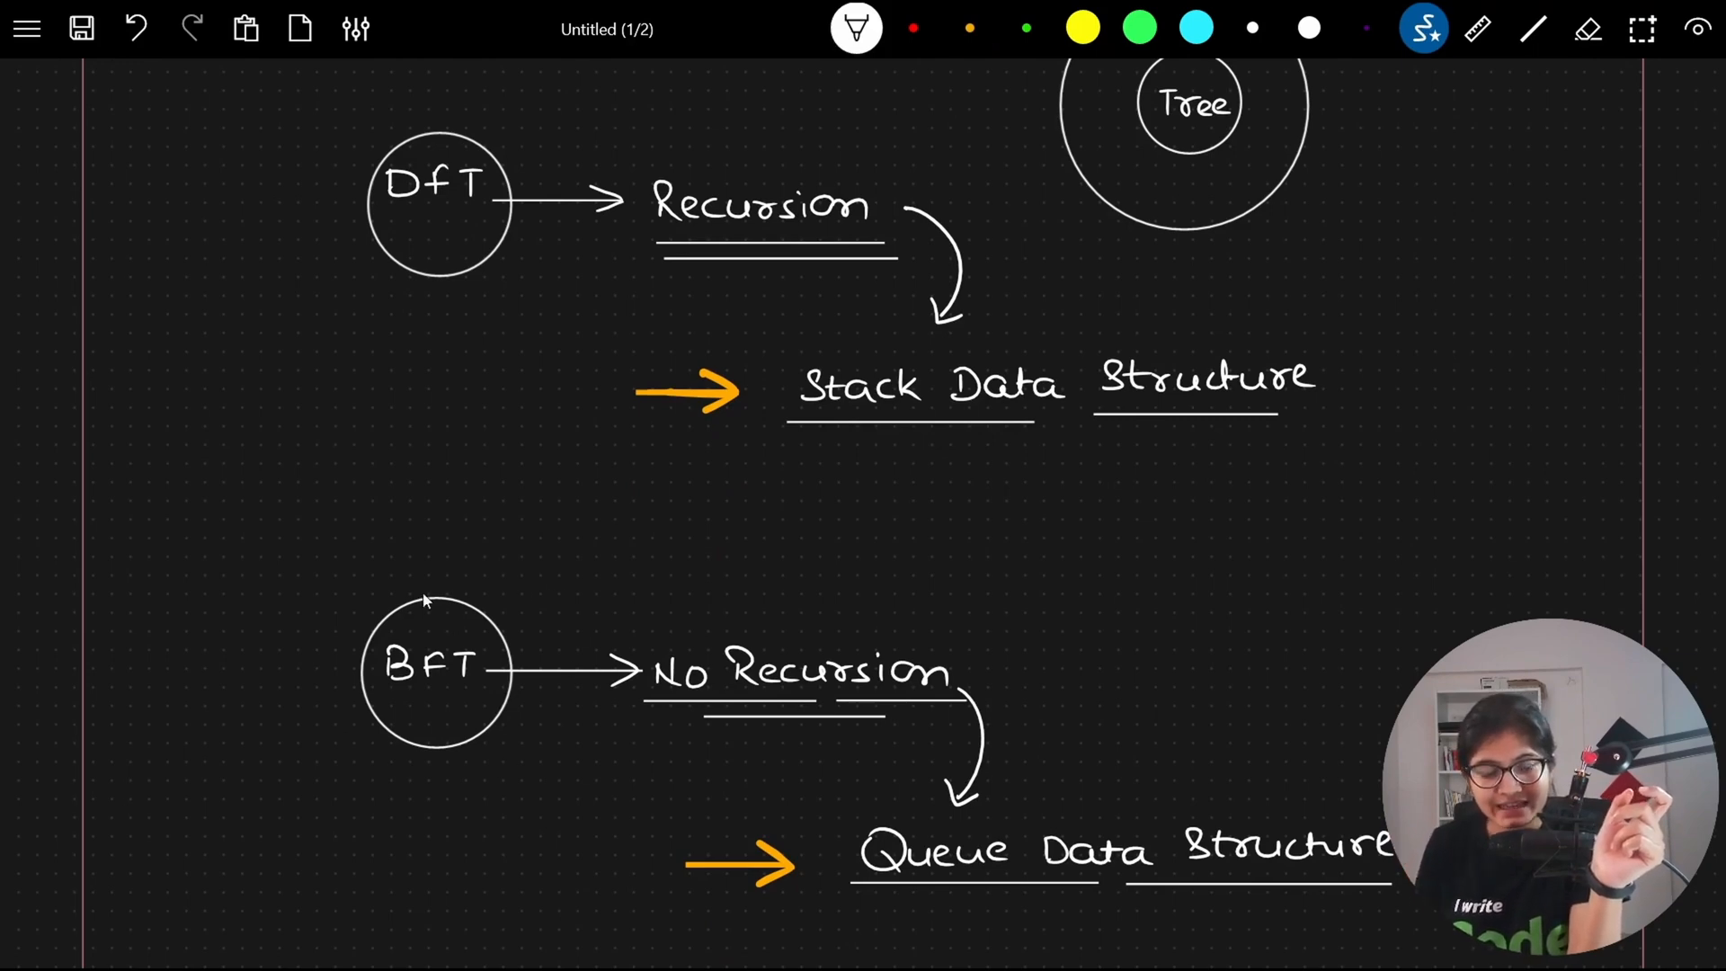
mouse_move(530, 580)
left_mouse_down()
mouse_move(639, 547)
mouse_move(793, 546)
left_mouse_up()
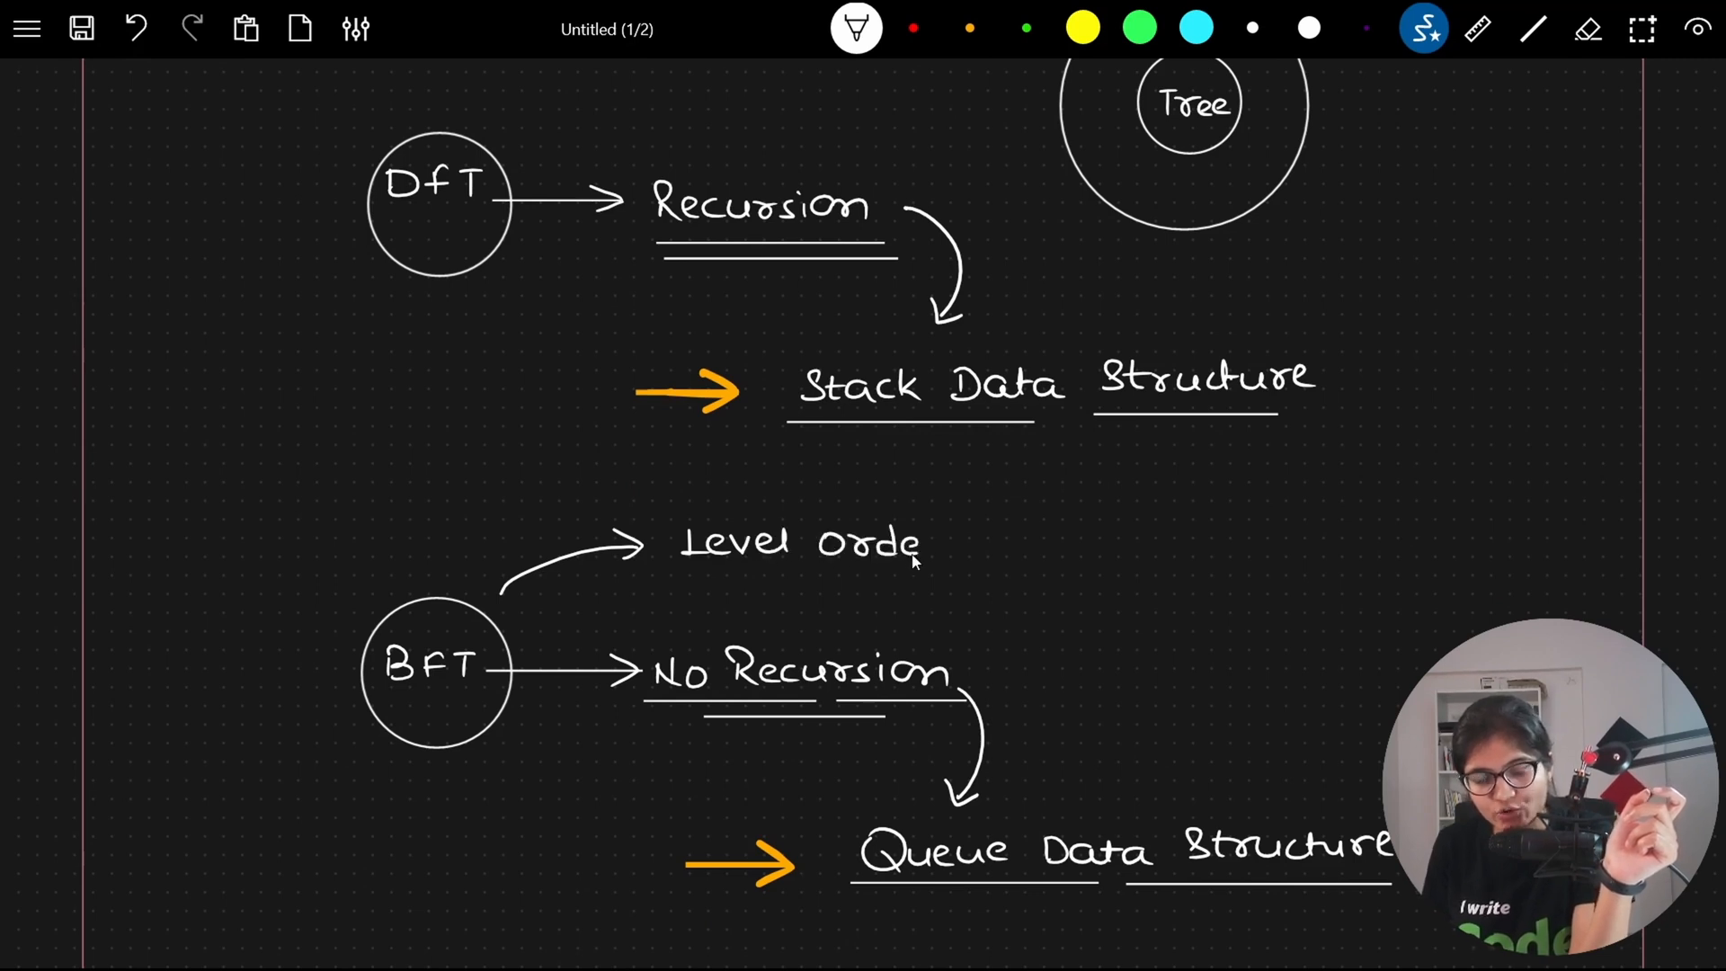
left_click_drag(925, 539, 943, 553)
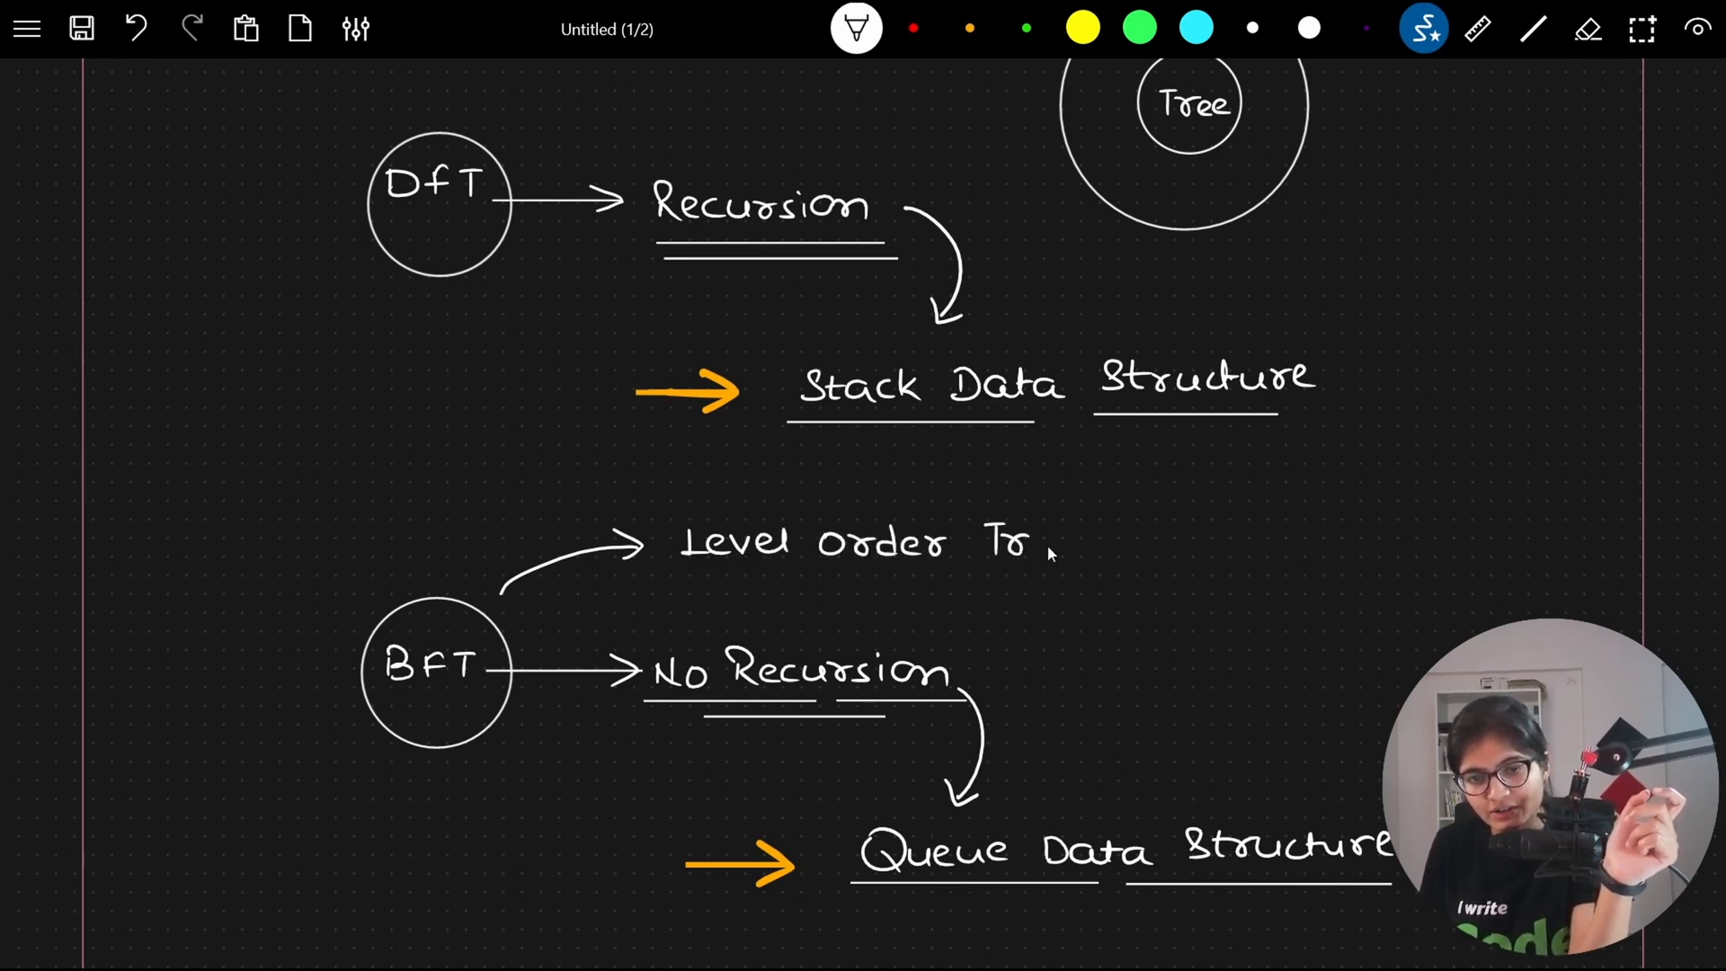
left_click_drag(1049, 540, 1195, 546)
left_click_drag(680, 580, 1231, 577)
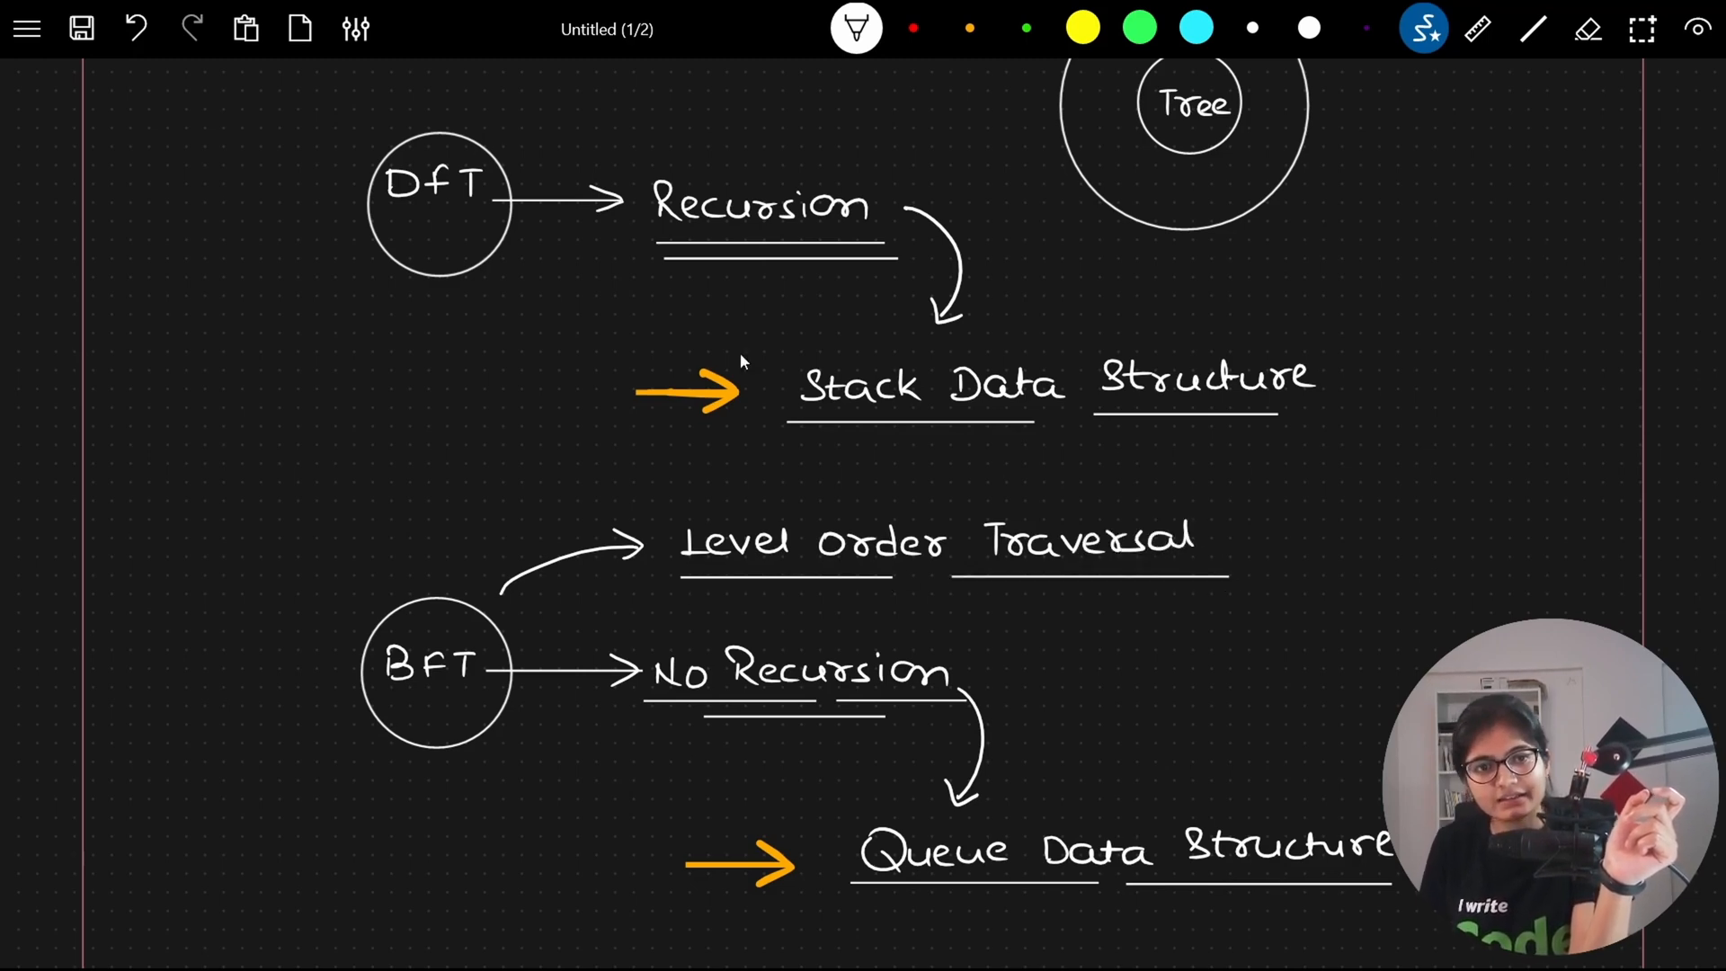
scroll(992, 695, "up", 2)
scroll(994, 696, "up", 2)
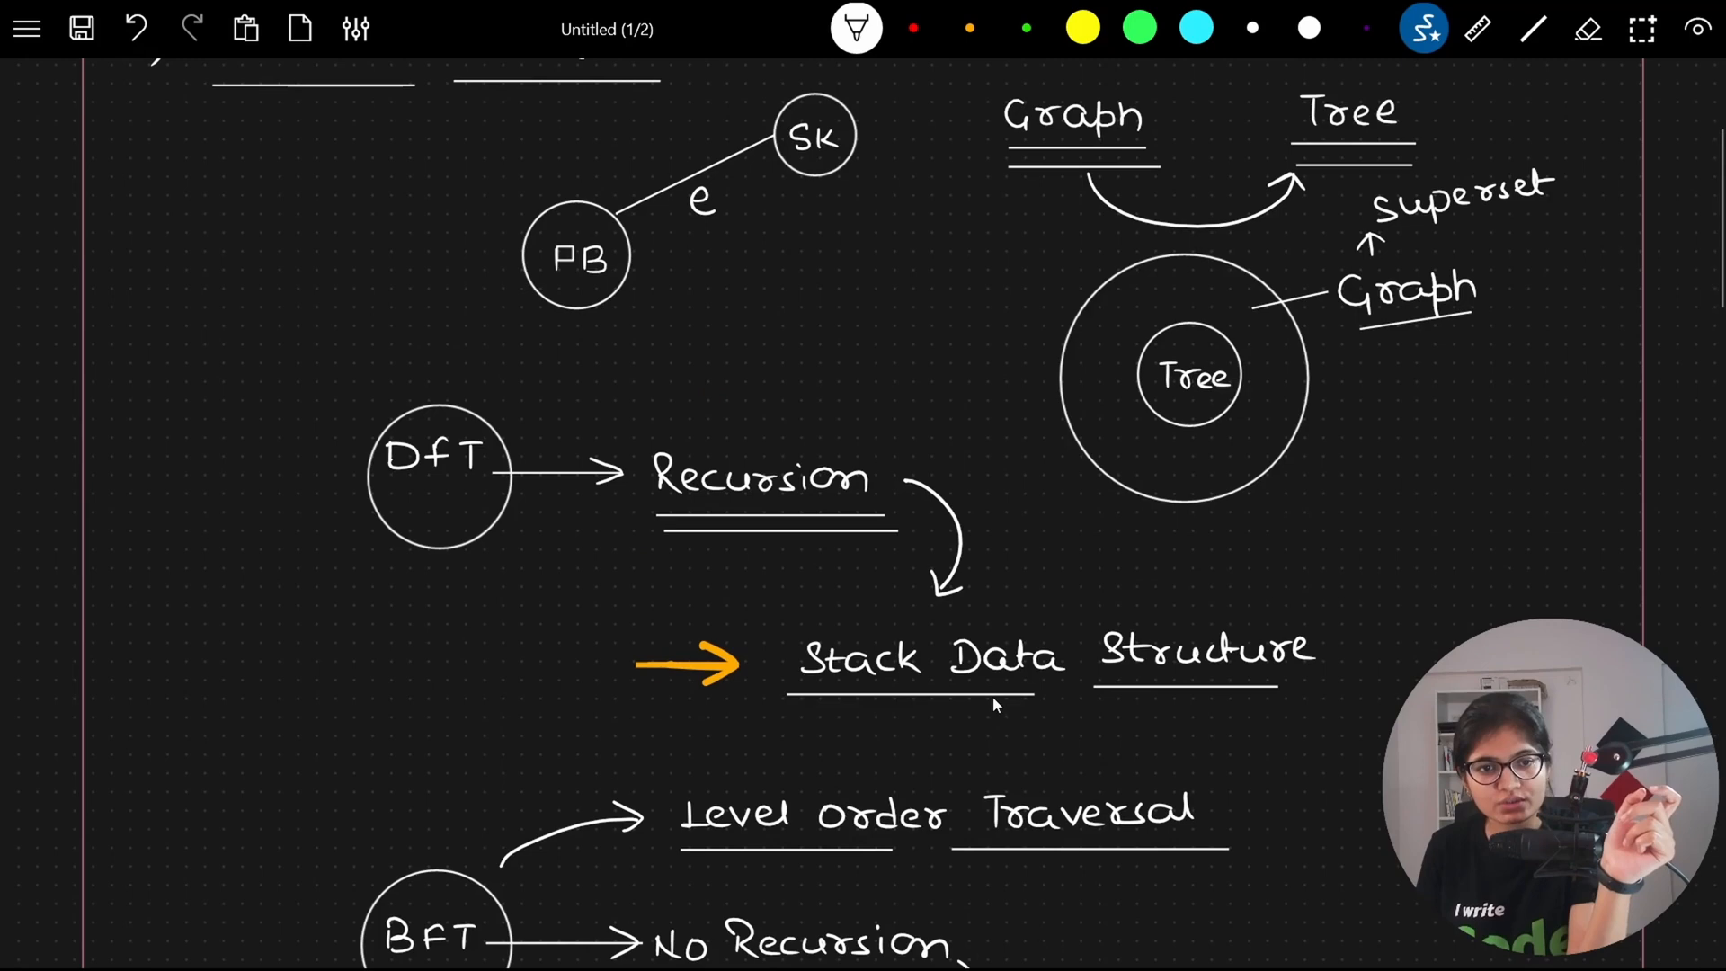
Draw a curved arrow from DFT and write 'Tree Traversal' beside it.
left_click_drag(458, 435, 615, 365)
mouse_move(603, 365)
left_mouse_down()
mouse_move(603, 395)
mouse_move(641, 392)
left_mouse_up()
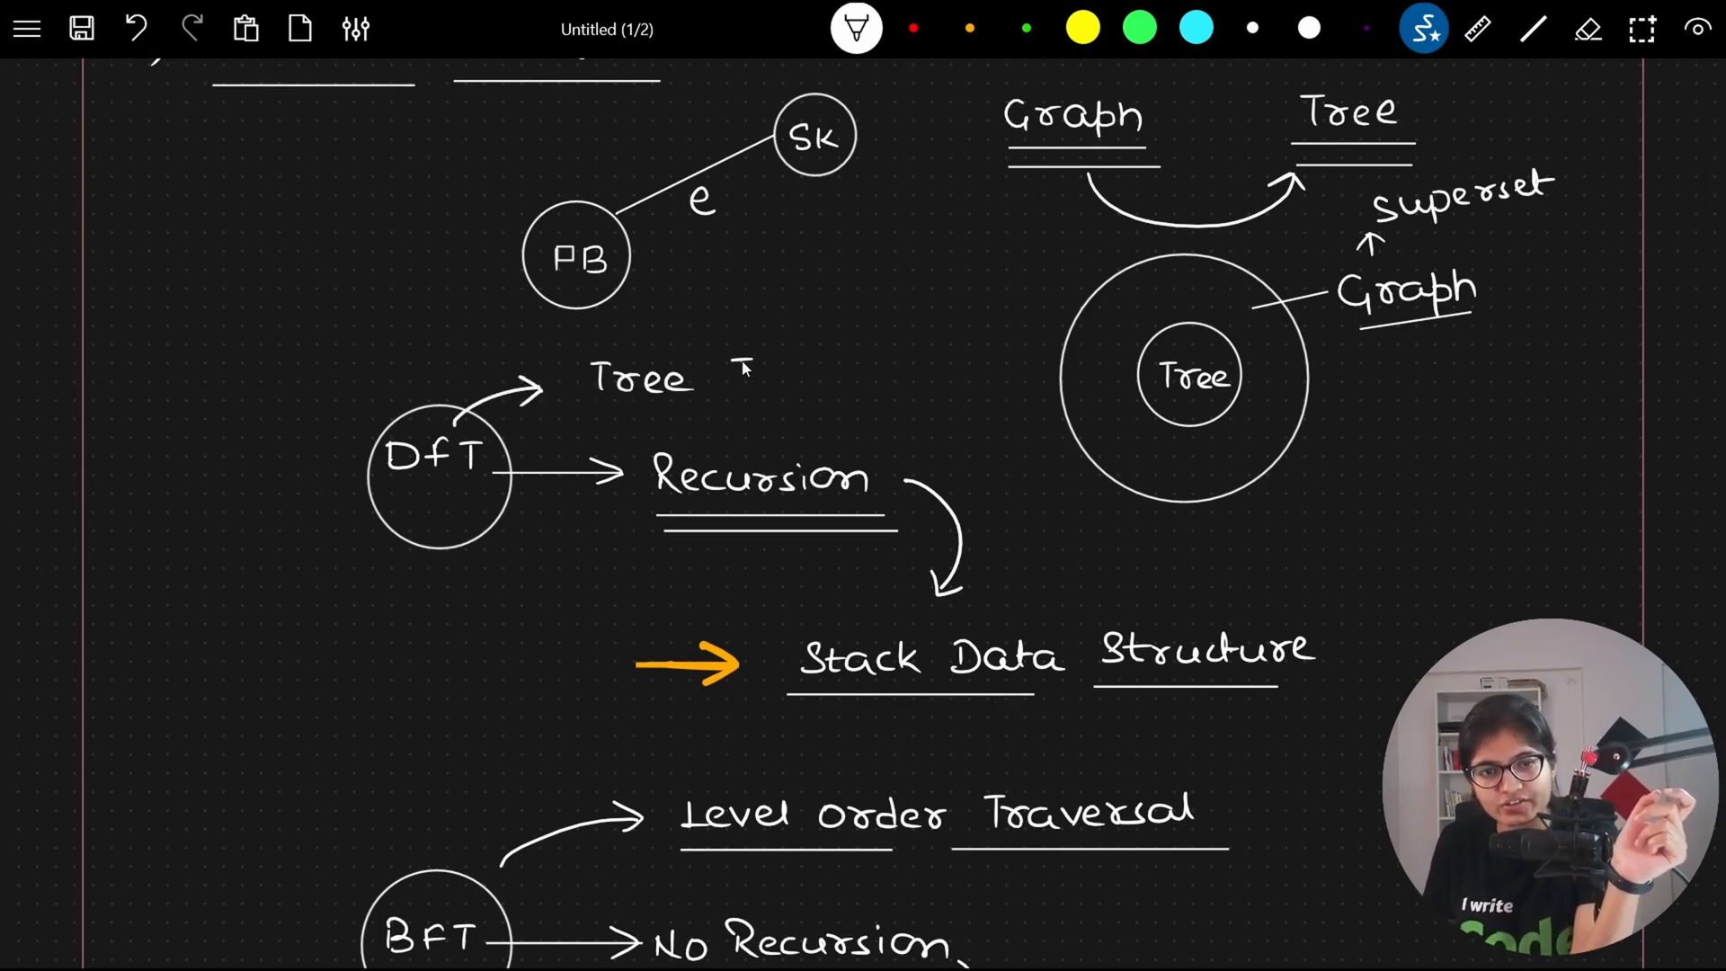
left_click_drag(736, 362, 761, 362)
mouse_move(748, 361)
left_mouse_down()
mouse_move(749, 392)
mouse_move(820, 391)
left_mouse_up()
left_click_drag(826, 368, 890, 394)
left_click_drag(892, 376, 928, 393)
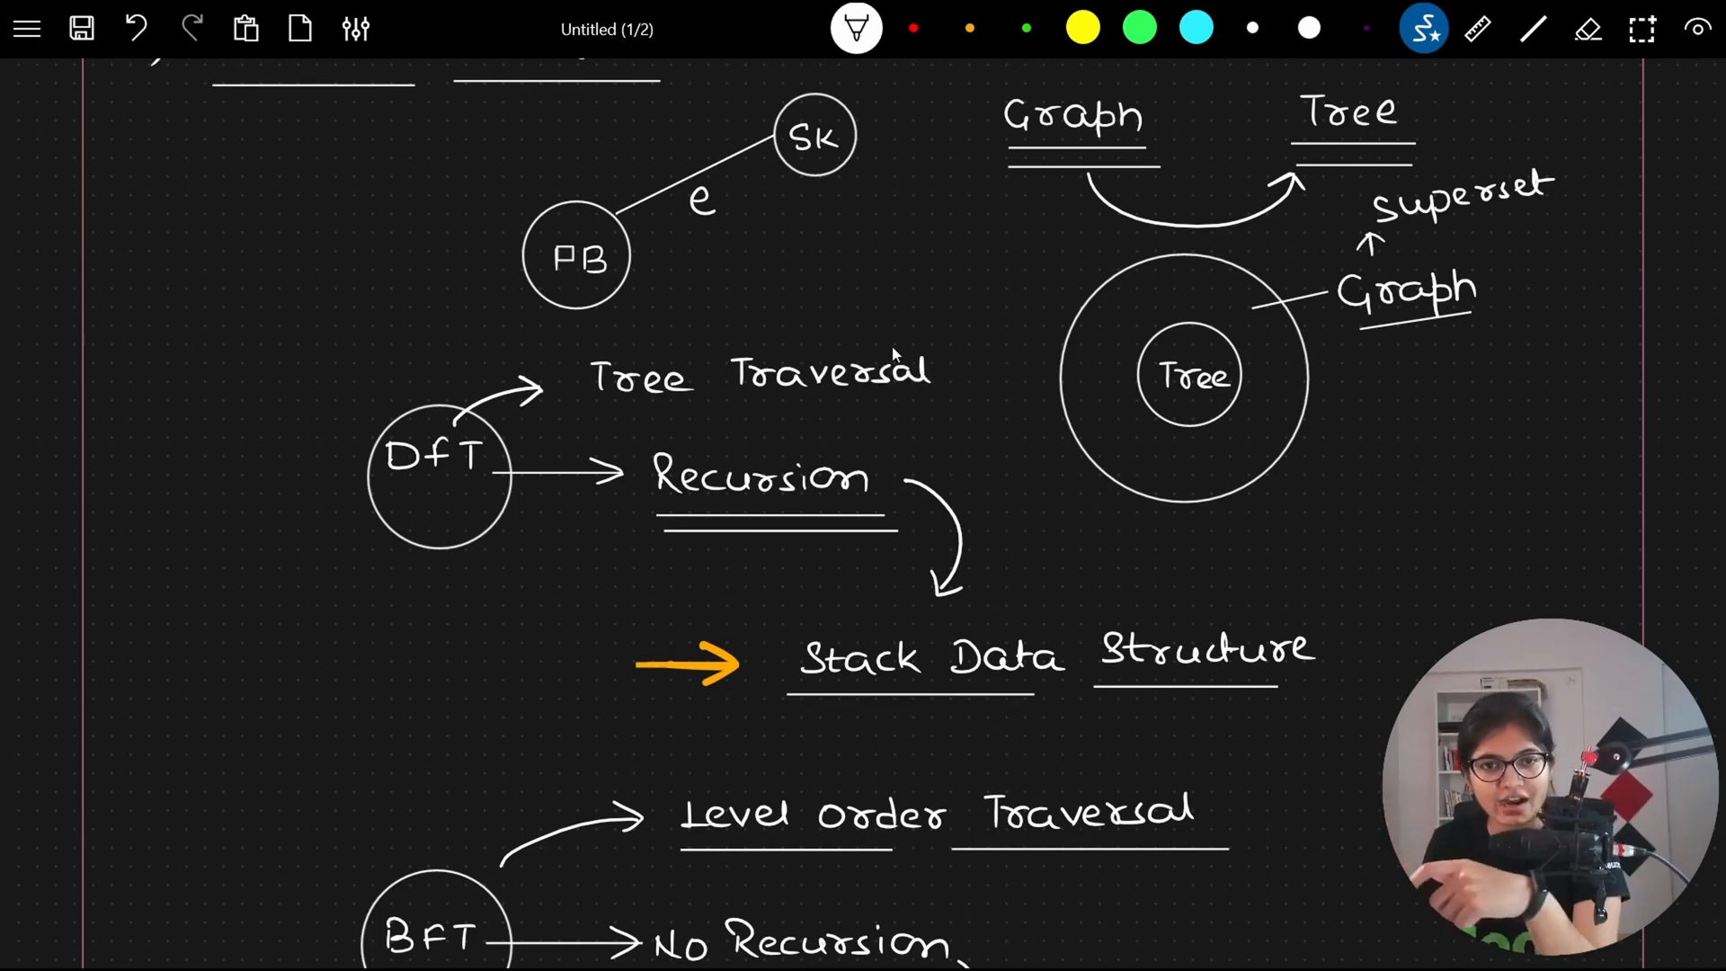
List Preorder, Inorder and Postorder above Tree Traversal and underline them.
mouse_move(716, 285)
left_mouse_down()
mouse_move(756, 331)
mouse_move(683, 235)
mouse_move(817, 273)
left_mouse_up()
left_click_drag(820, 243, 864, 259)
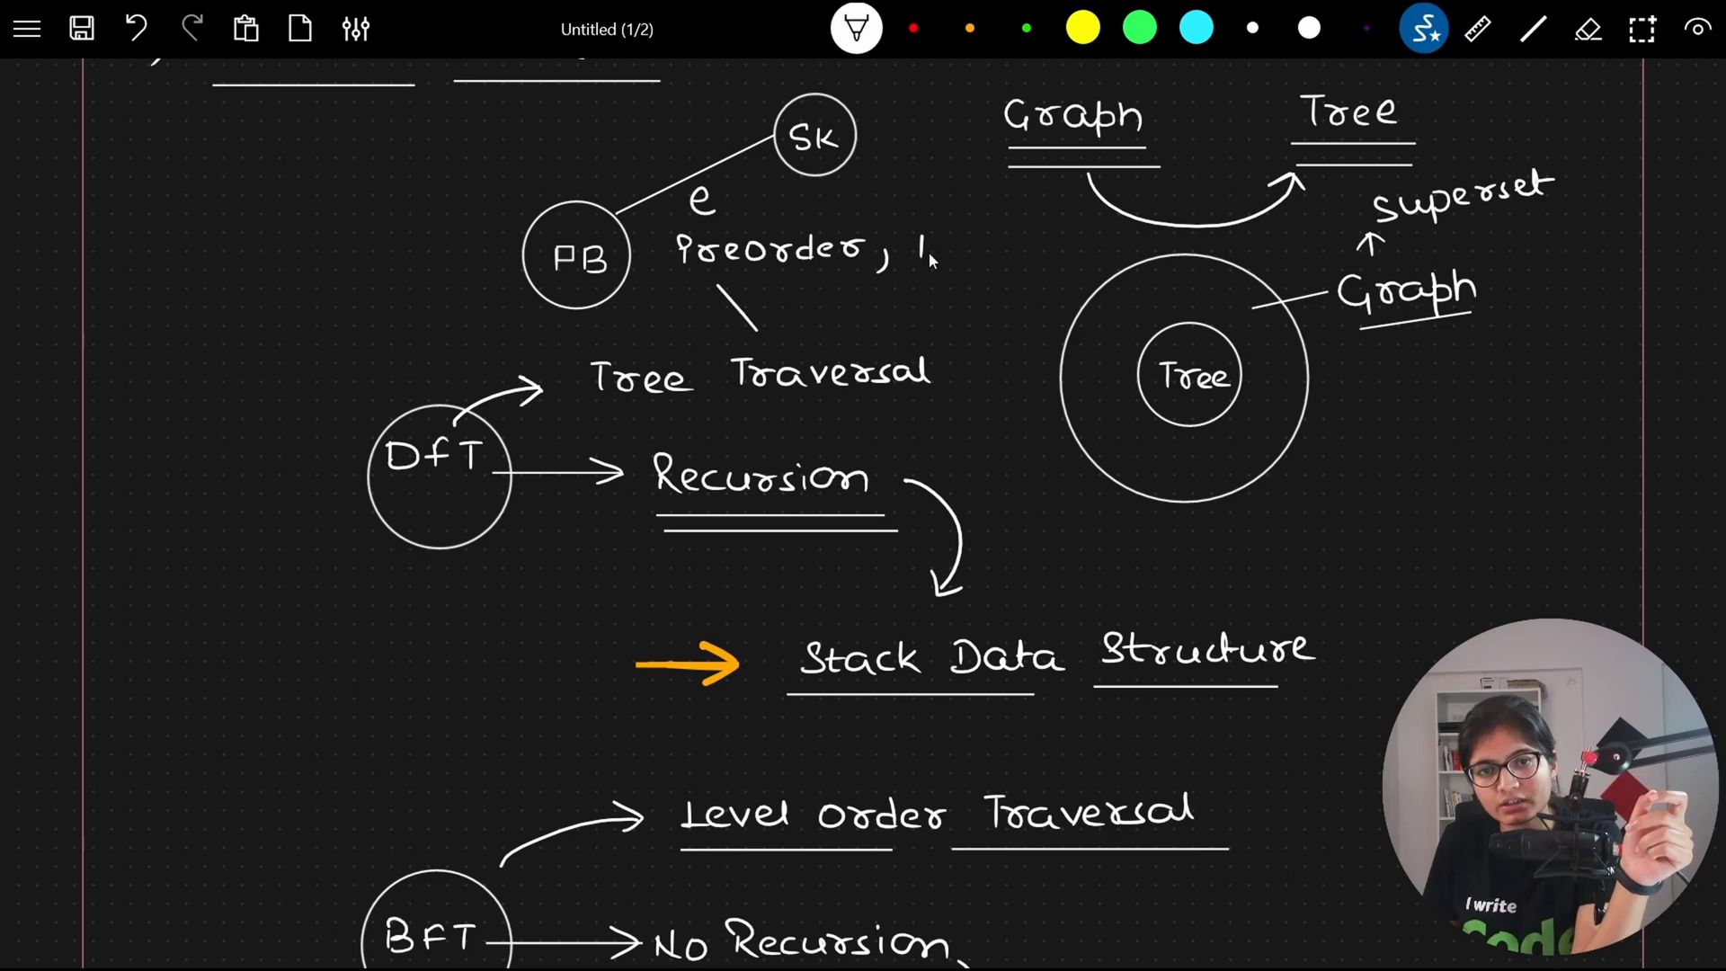
left_click_drag(938, 244, 976, 263)
mouse_move(982, 247)
left_mouse_down()
mouse_move(998, 268)
mouse_move(1049, 265)
left_mouse_up()
left_click_drag(1054, 242, 1084, 276)
left_click_drag(937, 299, 968, 318)
left_click_drag(977, 300, 1009, 321)
mouse_move(1017, 286)
left_mouse_down()
mouse_move(1036, 318)
mouse_move(1092, 305)
left_mouse_up()
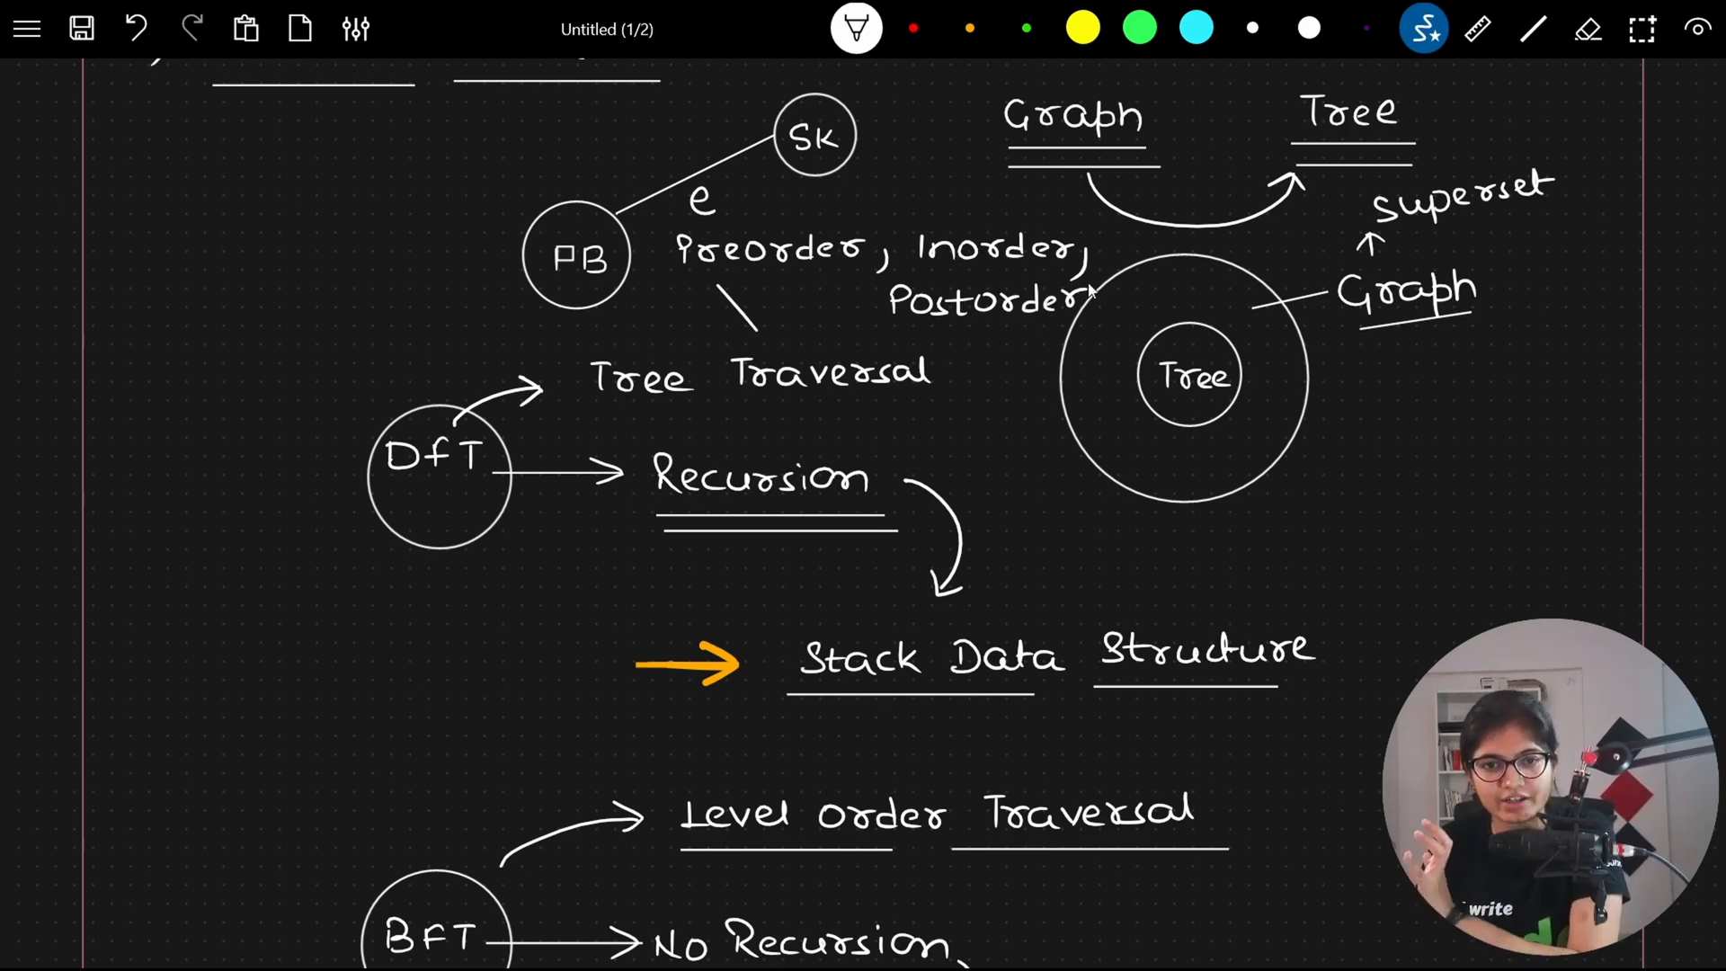
left_click_drag(675, 283, 1070, 268)
left_click_drag(903, 324, 1044, 324)
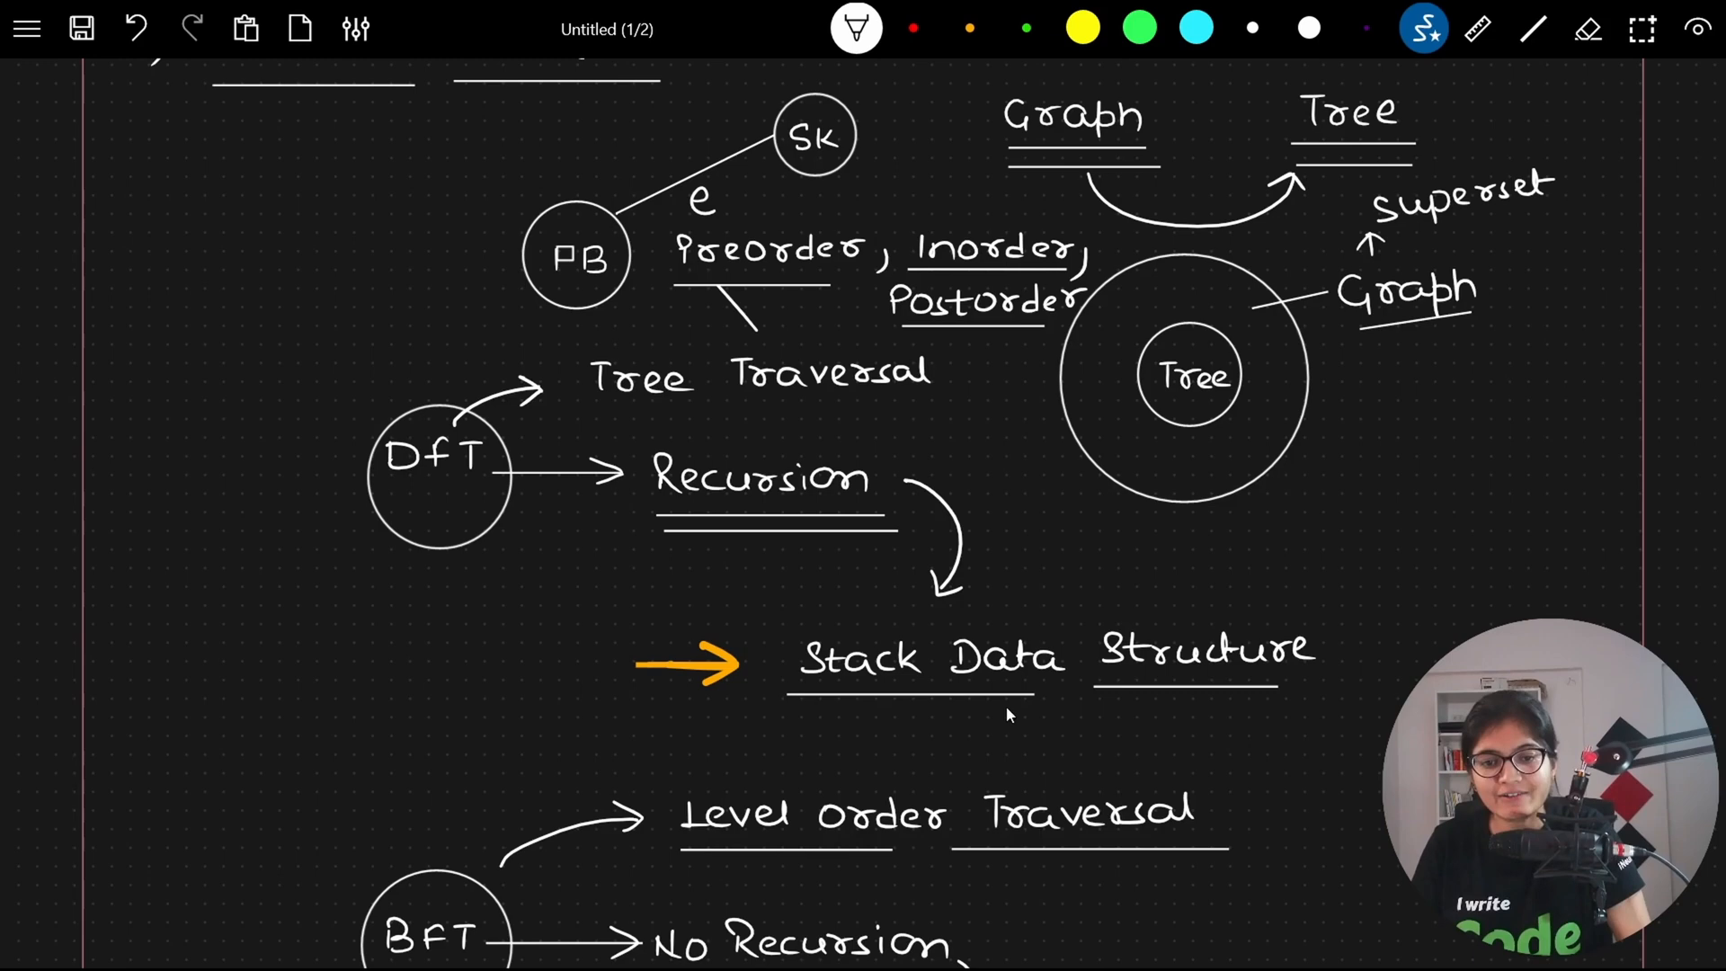
scroll(1006, 706, "down", 3)
scroll(1034, 713, "down", 1)
scroll(1034, 712, "down", 2)
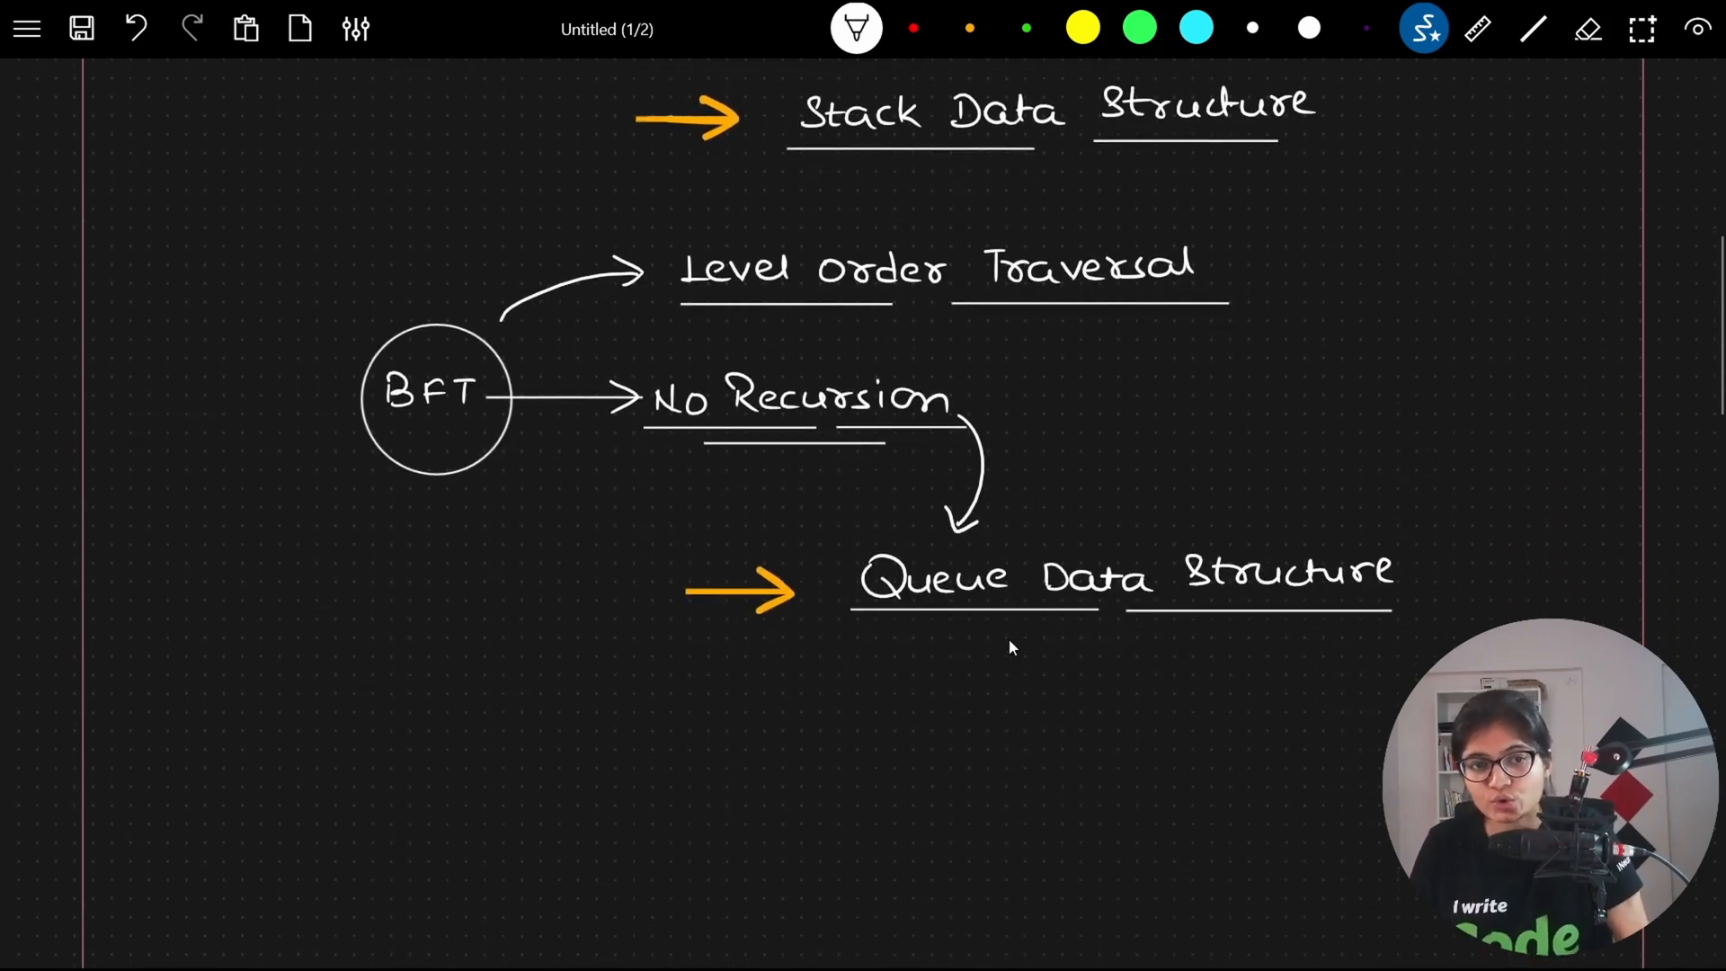
scroll(1009, 661, "up", 4)
scroll(1020, 653, "up", 3)
scroll(1021, 653, "up", 1)
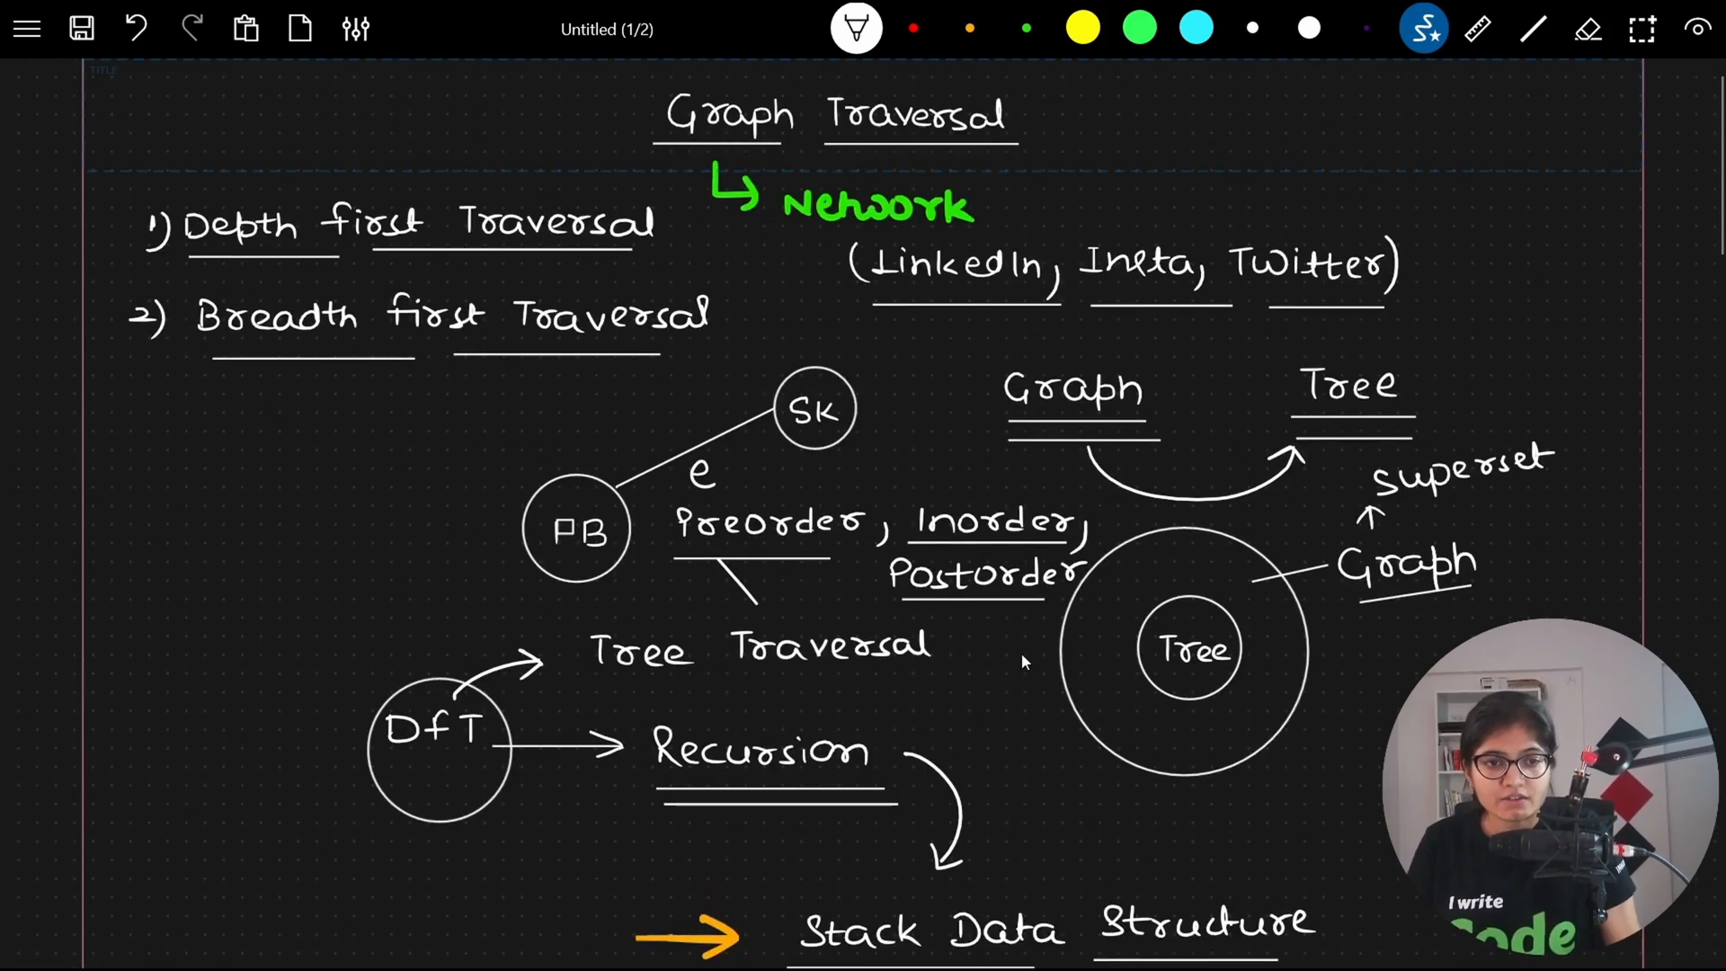
scroll(1024, 653, "down", 2)
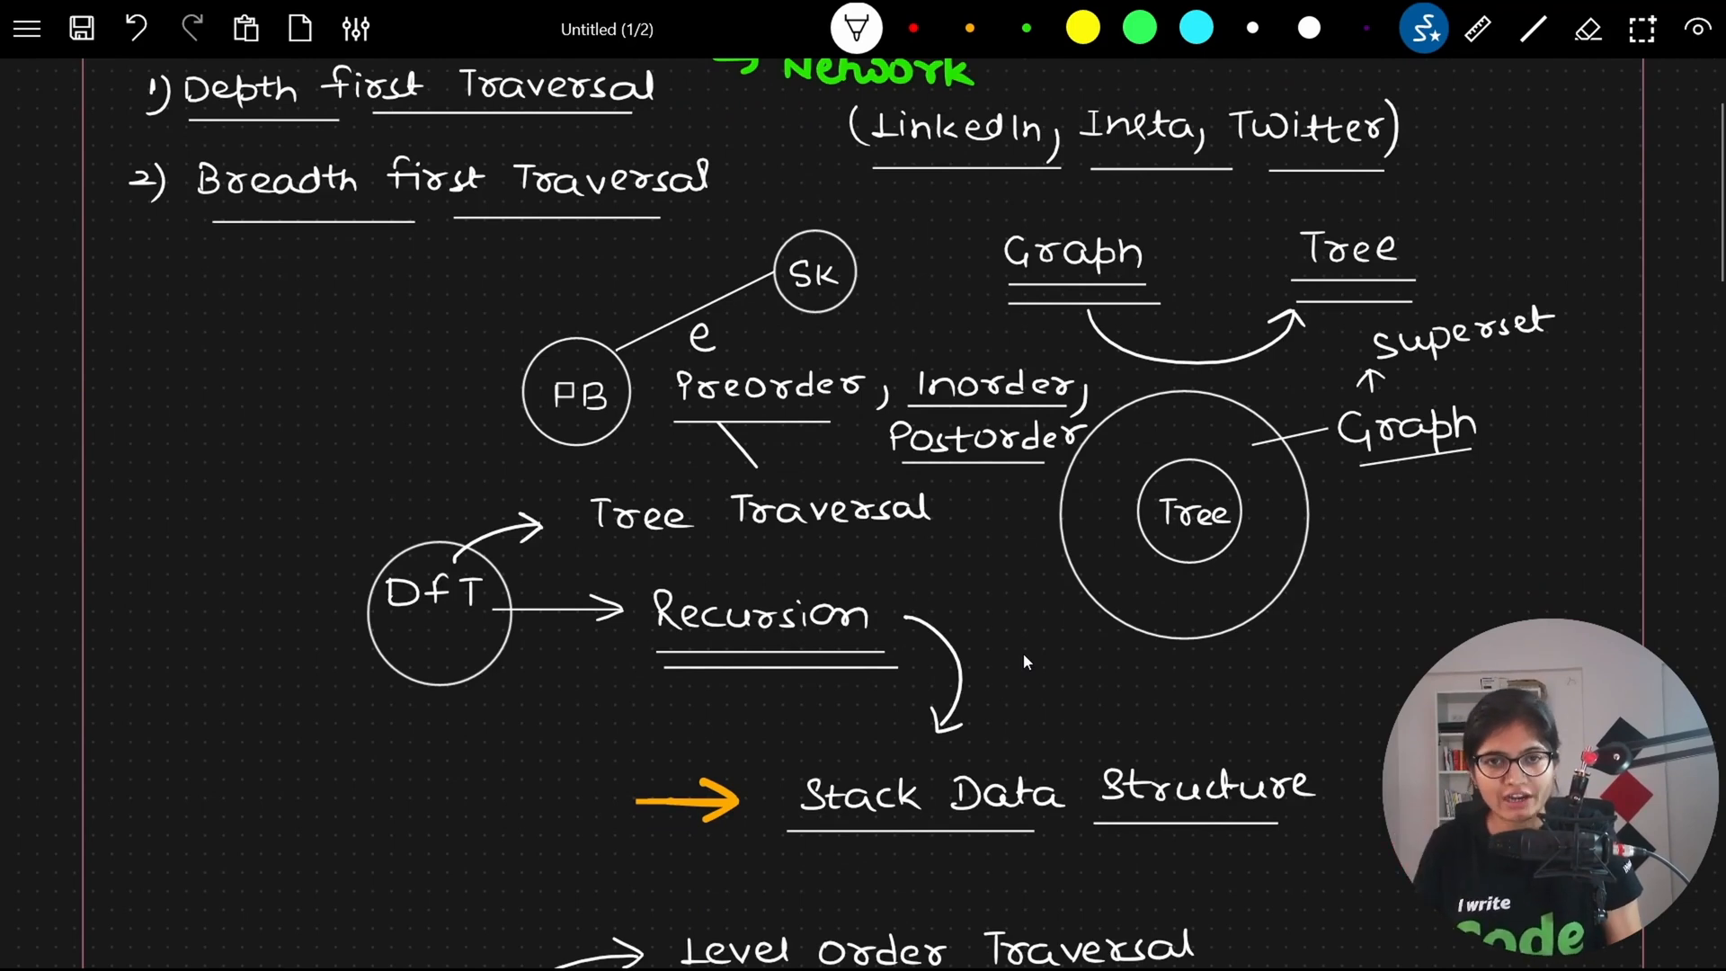
scroll(1024, 654, "down", 2)
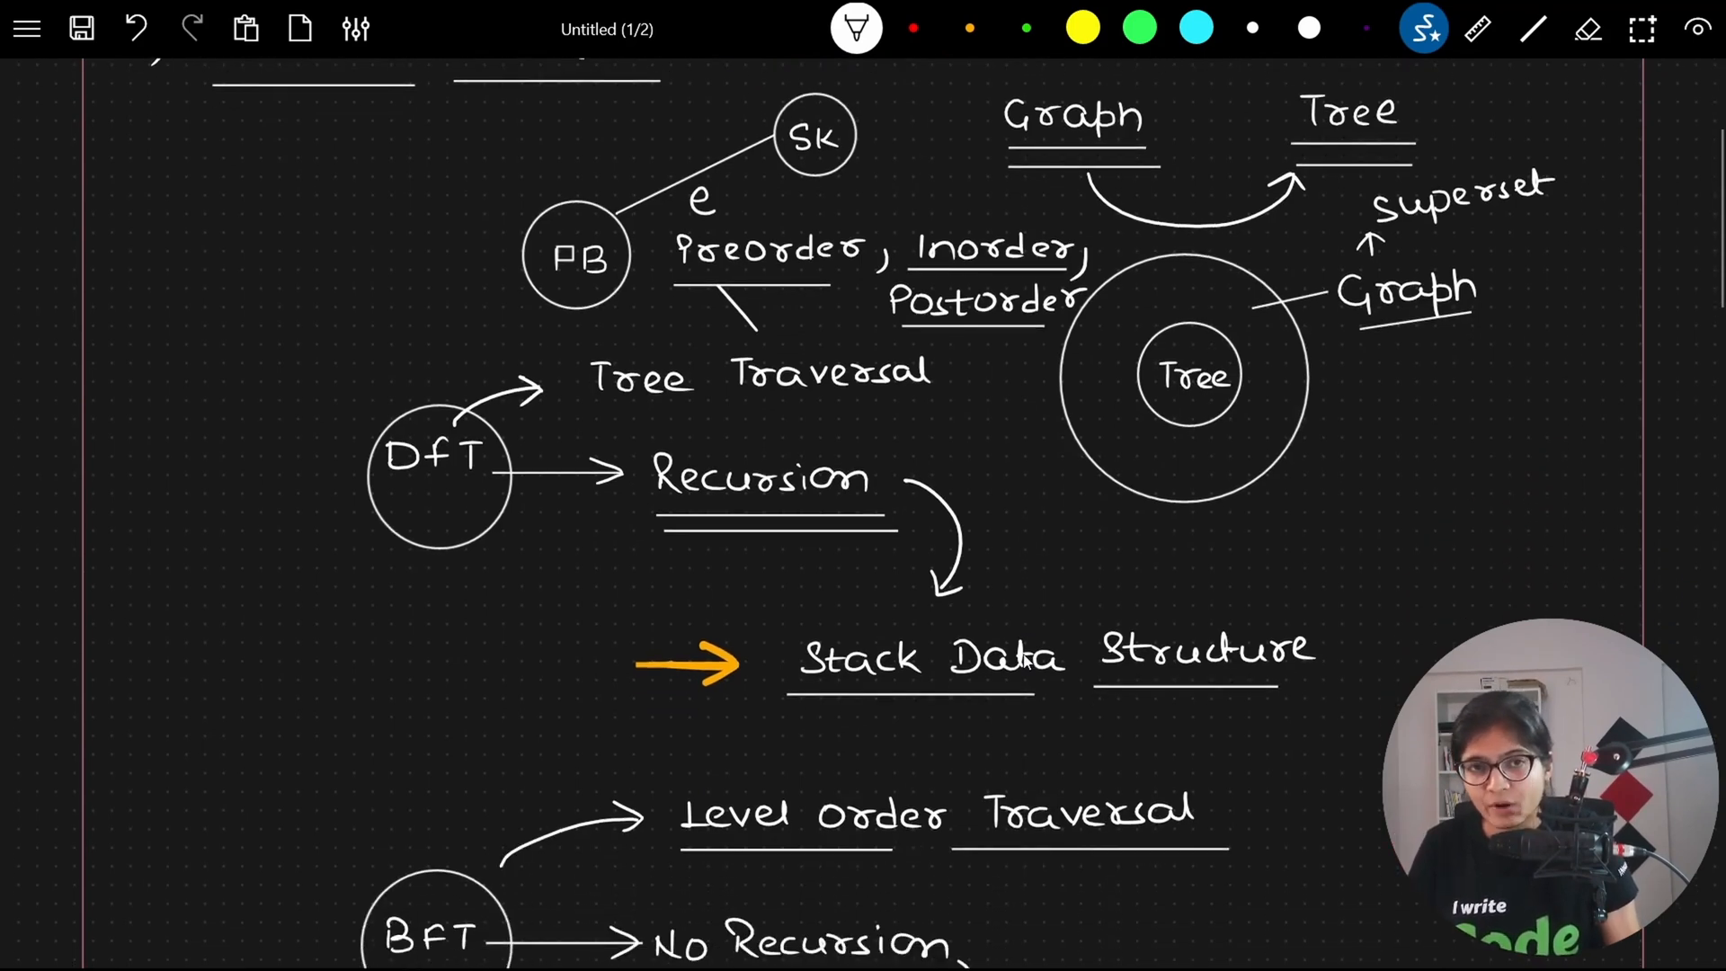
scroll(1023, 650, "down", 2)
scroll(1024, 651, "down", 1)
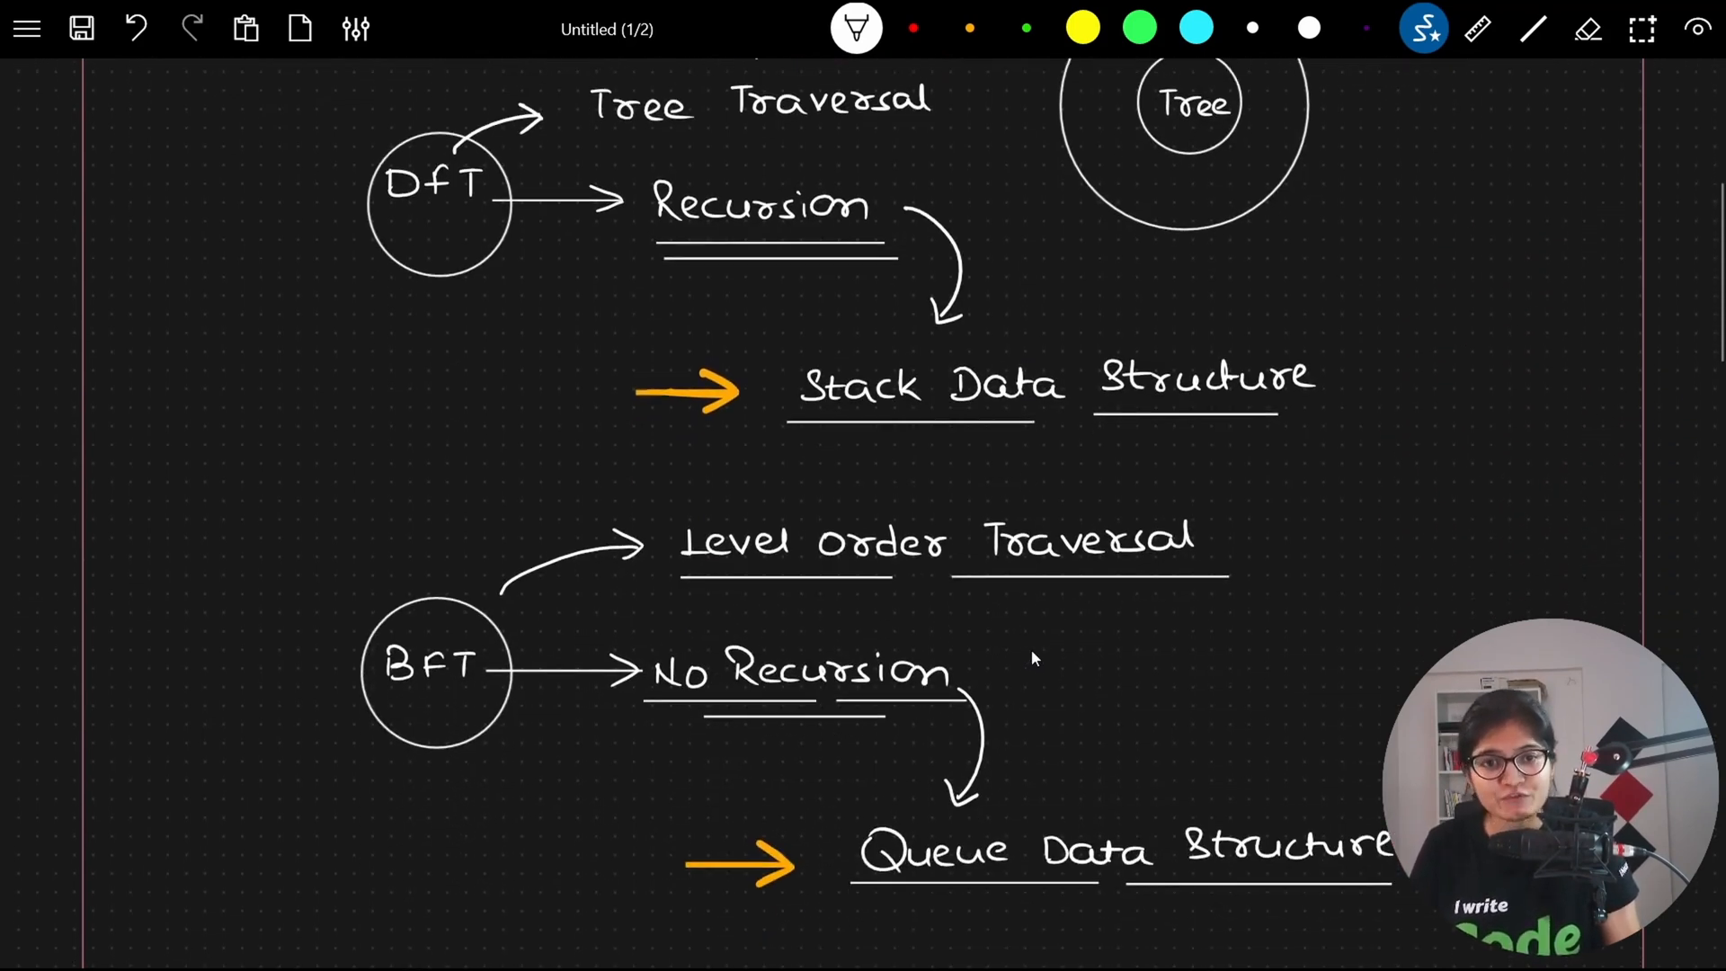
scroll(1032, 648, "up", 5)
scroll(1031, 649, "up", 2)
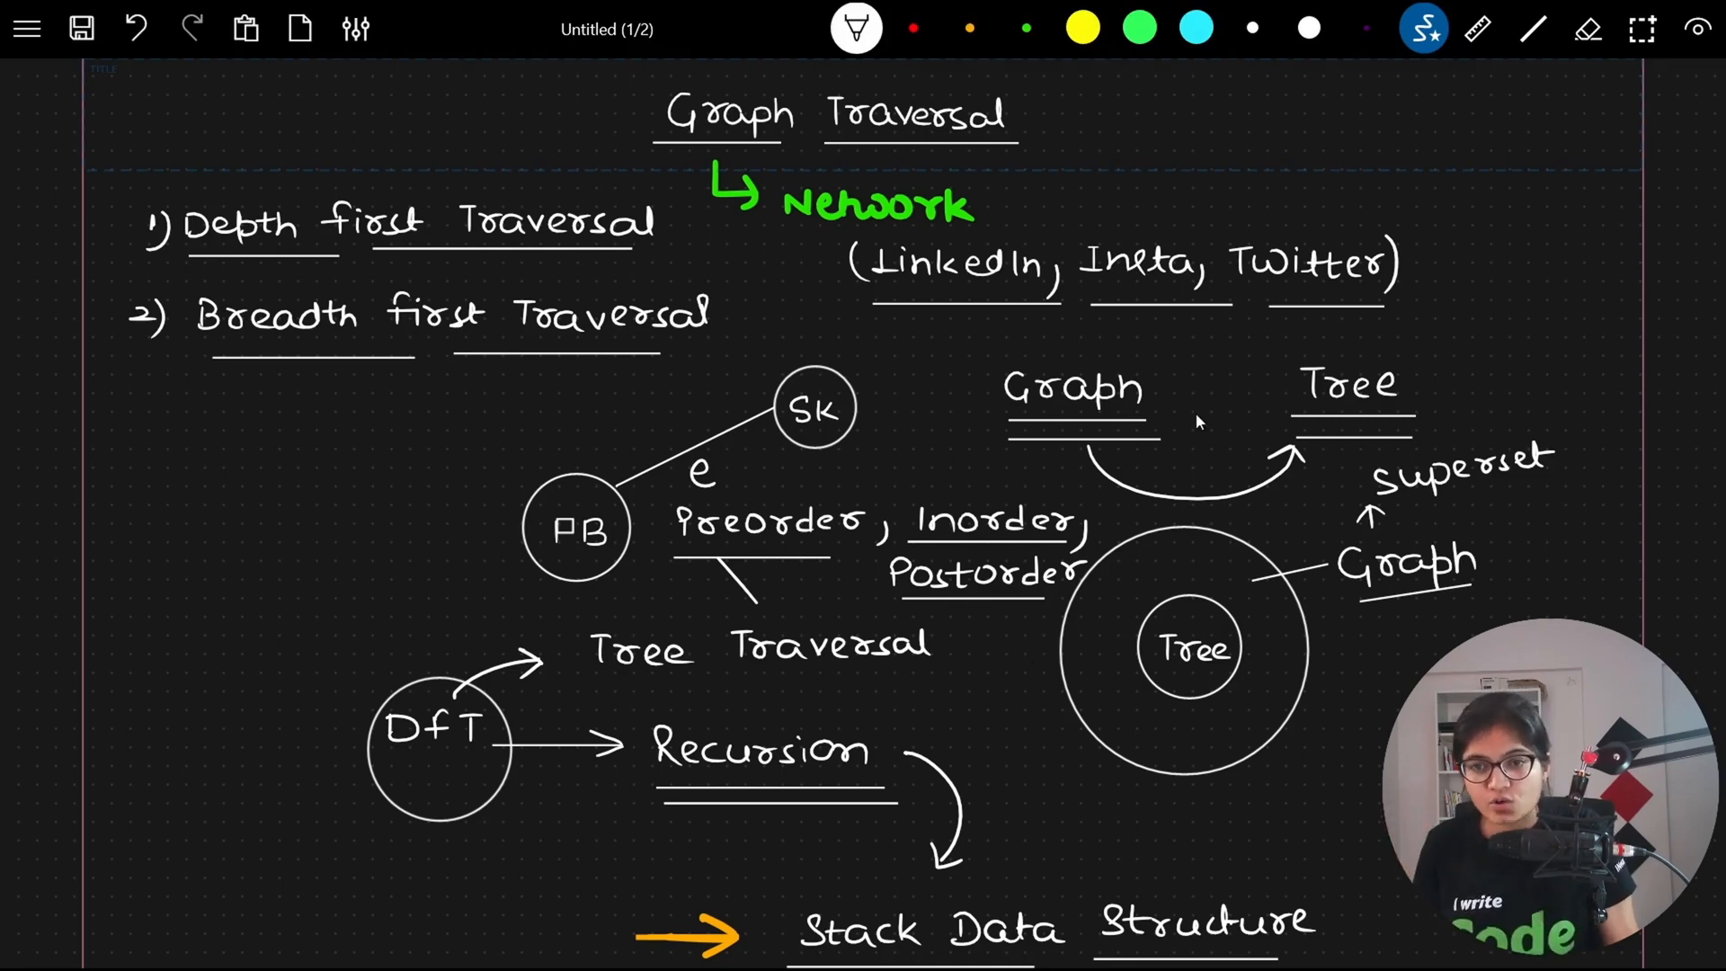
Mark Tree with an up-arrow and 'acyclic', and draw the up-arrow above Graph.
mouse_move(1350, 353)
left_mouse_down()
mouse_move(1349, 329)
mouse_move(1453, 376)
mouse_move(1505, 345)
left_mouse_up()
left_click_drag(1523, 330, 1521, 354)
left_click_drag(1081, 354, 1082, 329)
left_click_drag(1075, 338, 1088, 337)
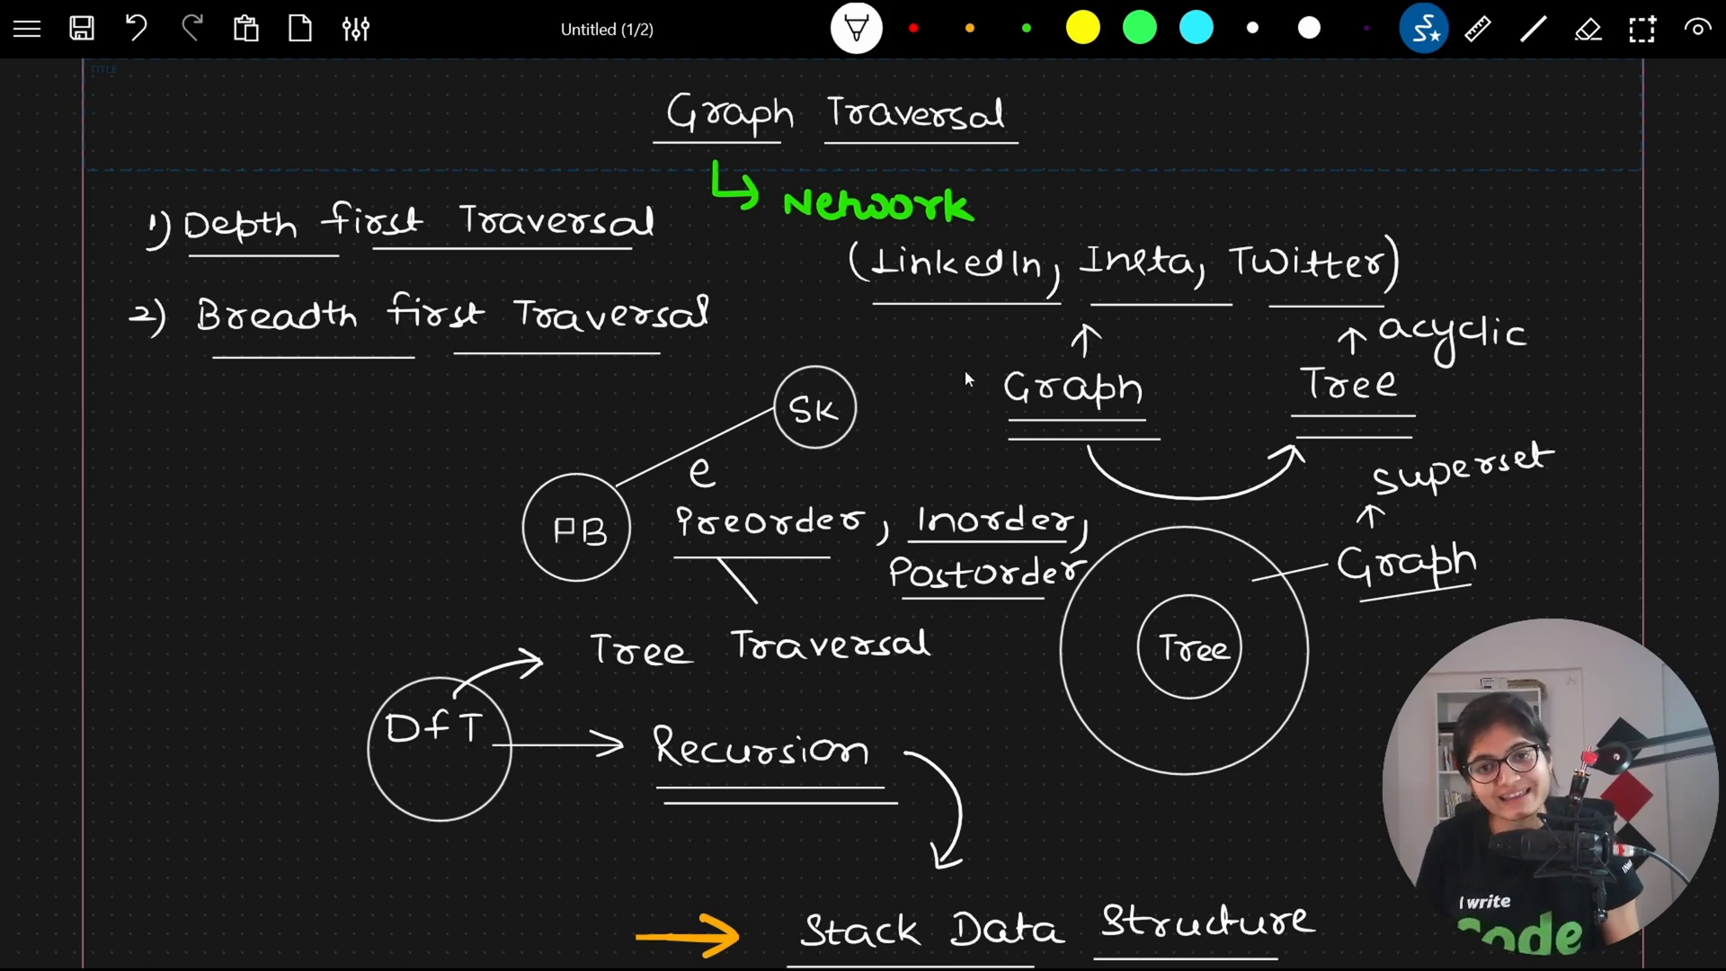
Write 'cycle or acyclic' beside Graph and underline both the Graph and Tree labels.
mouse_move(847, 327)
left_mouse_down()
mouse_move(834, 346)
mouse_move(866, 375)
left_mouse_up()
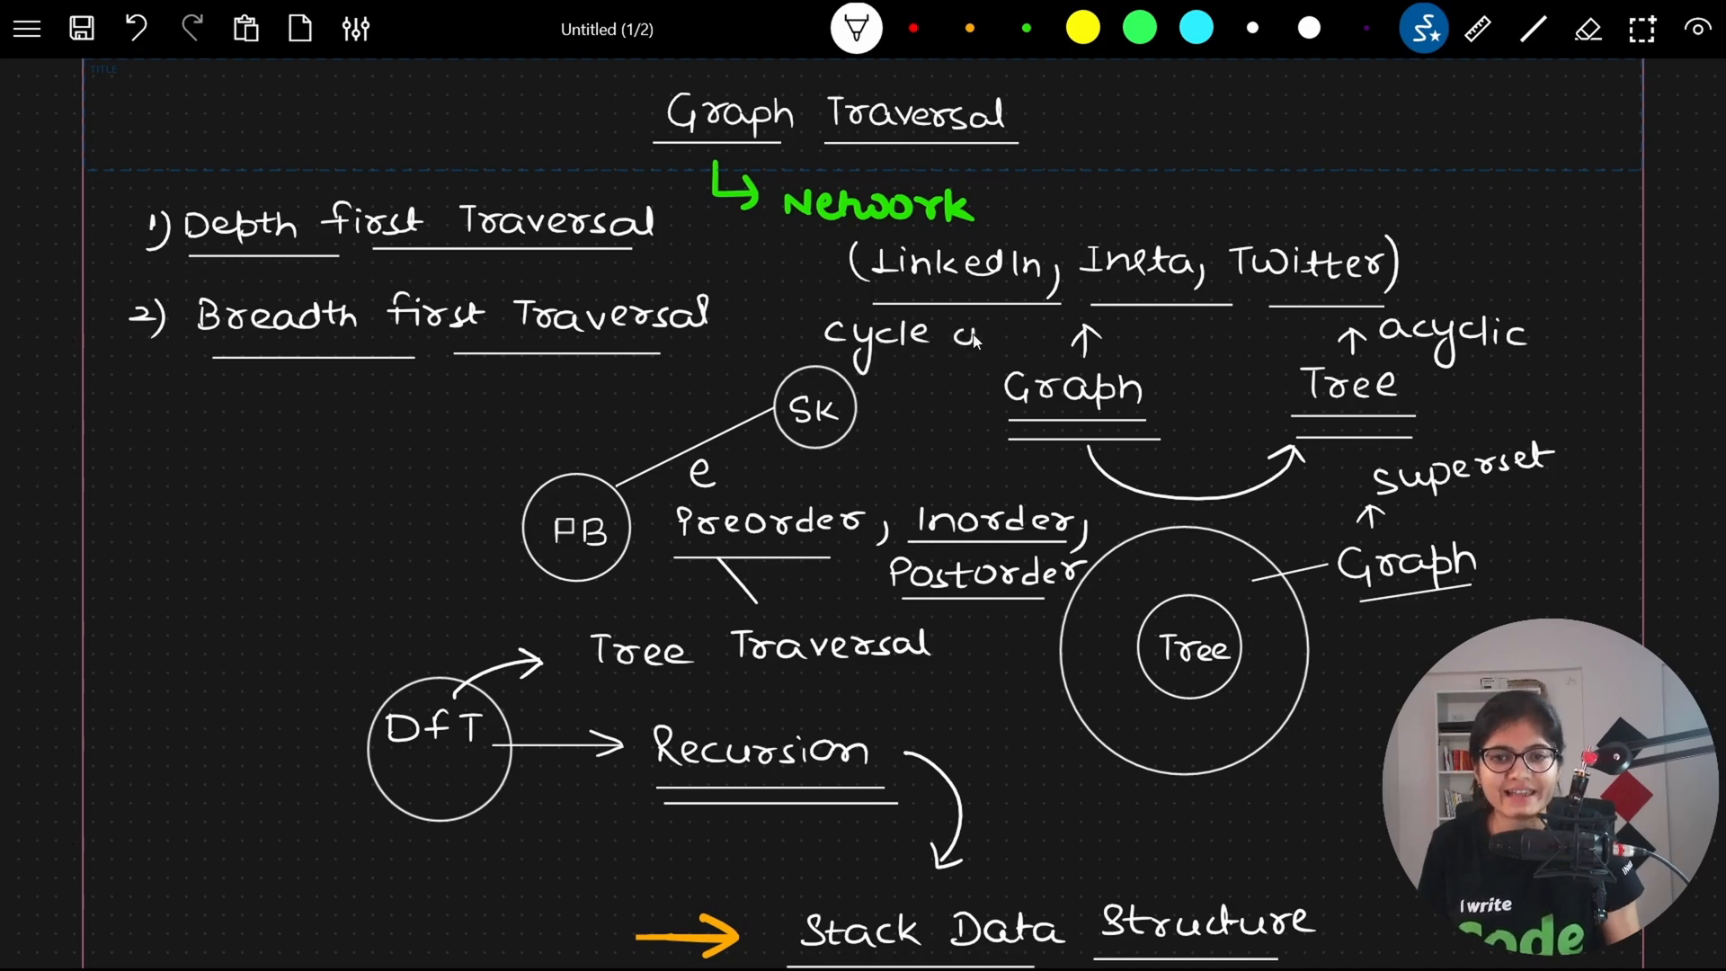
left_click_drag(960, 330, 968, 346)
left_click_drag(979, 329, 990, 345)
left_click_drag(880, 394, 890, 417)
mouse_move(906, 396)
left_mouse_down()
mouse_move(912, 415)
mouse_move(973, 415)
left_mouse_up()
left_click_drag(983, 383, 995, 418)
left_click_drag(890, 421, 998, 415)
left_click_drag(836, 366, 1001, 362)
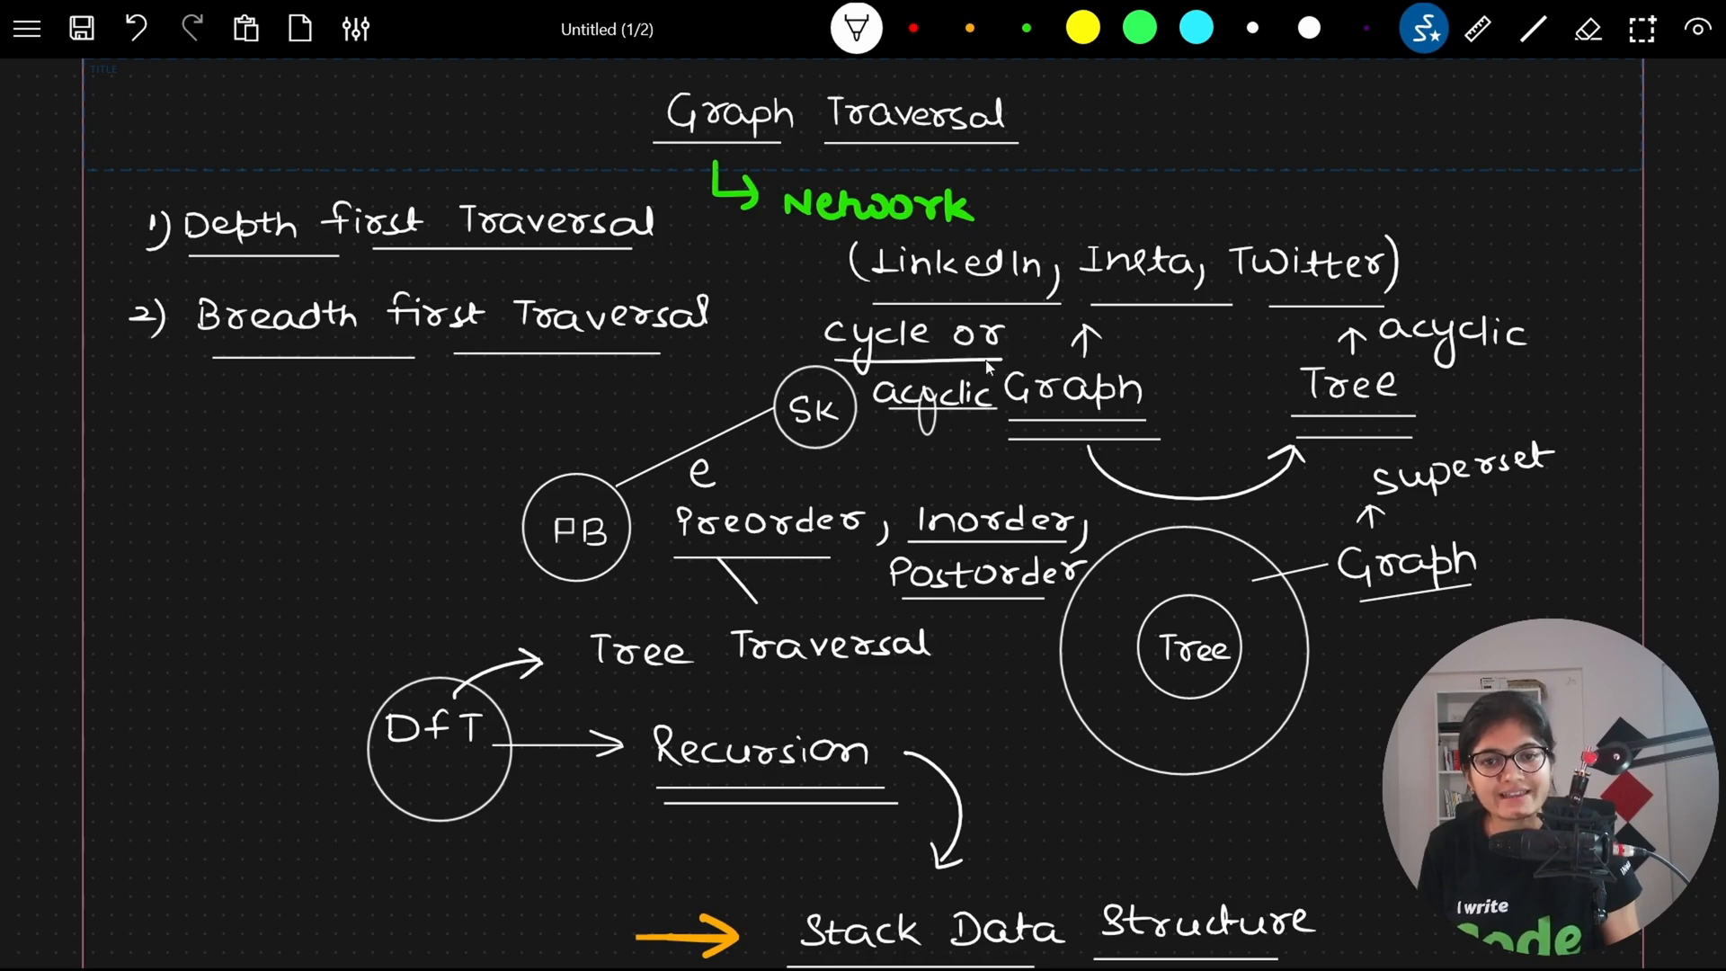
left_click_drag(1392, 352, 1551, 349)
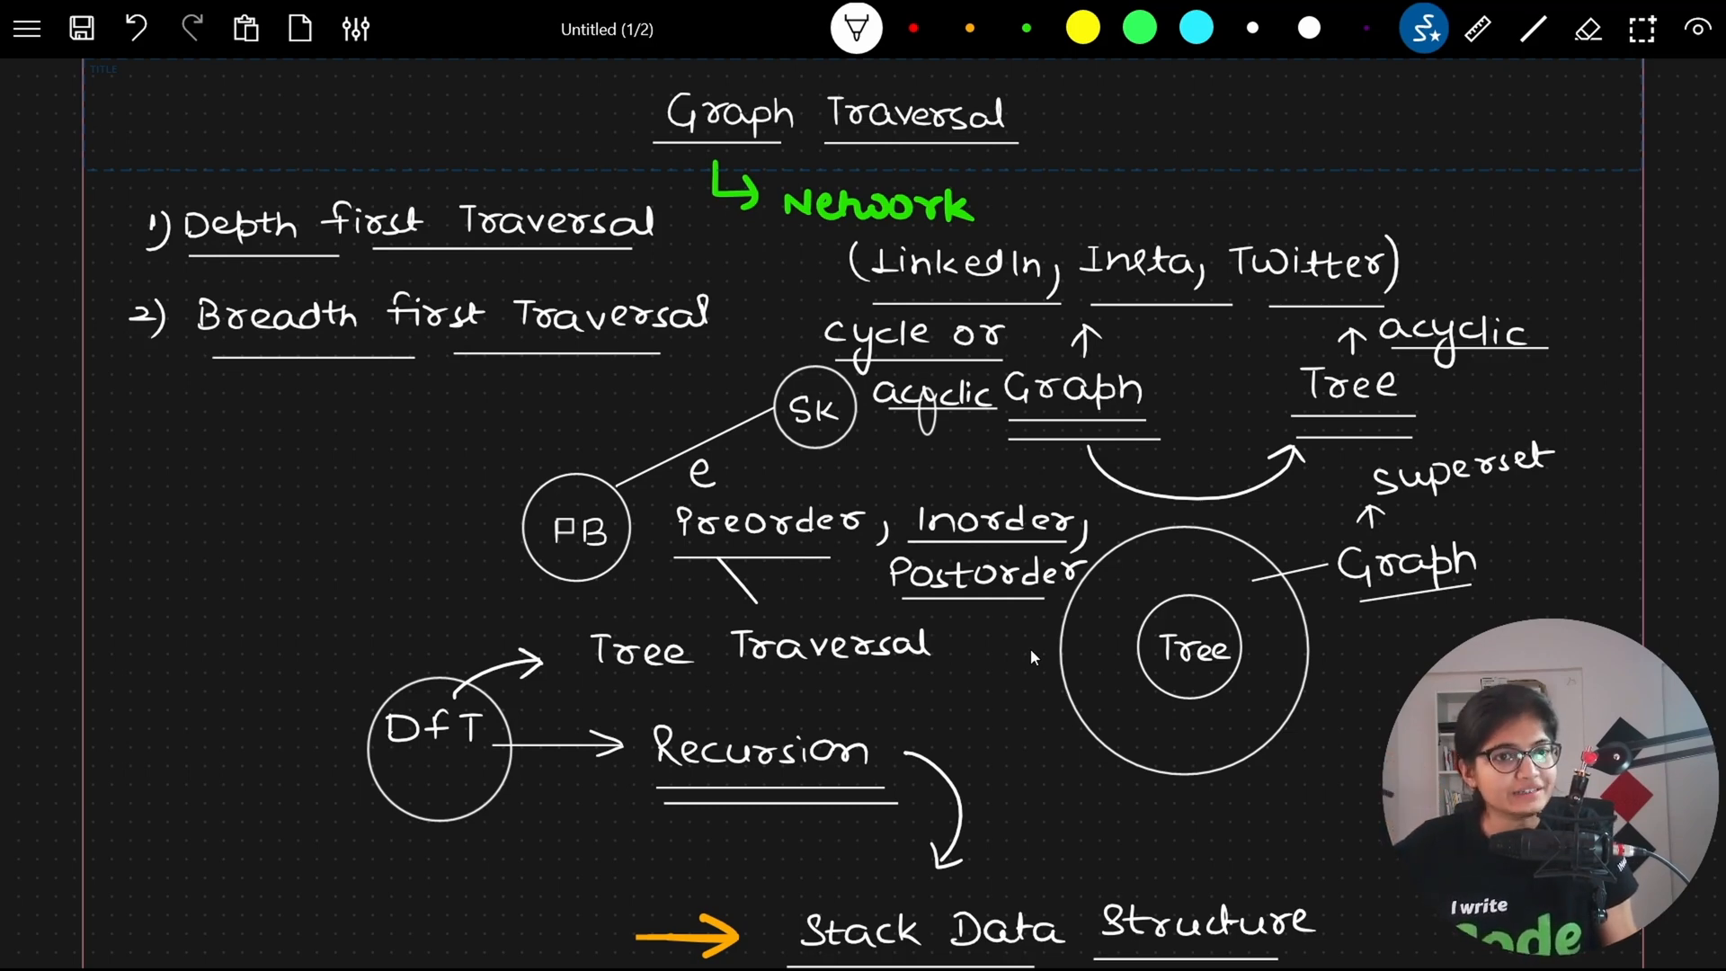
scroll(1318, 663, "down", 5)
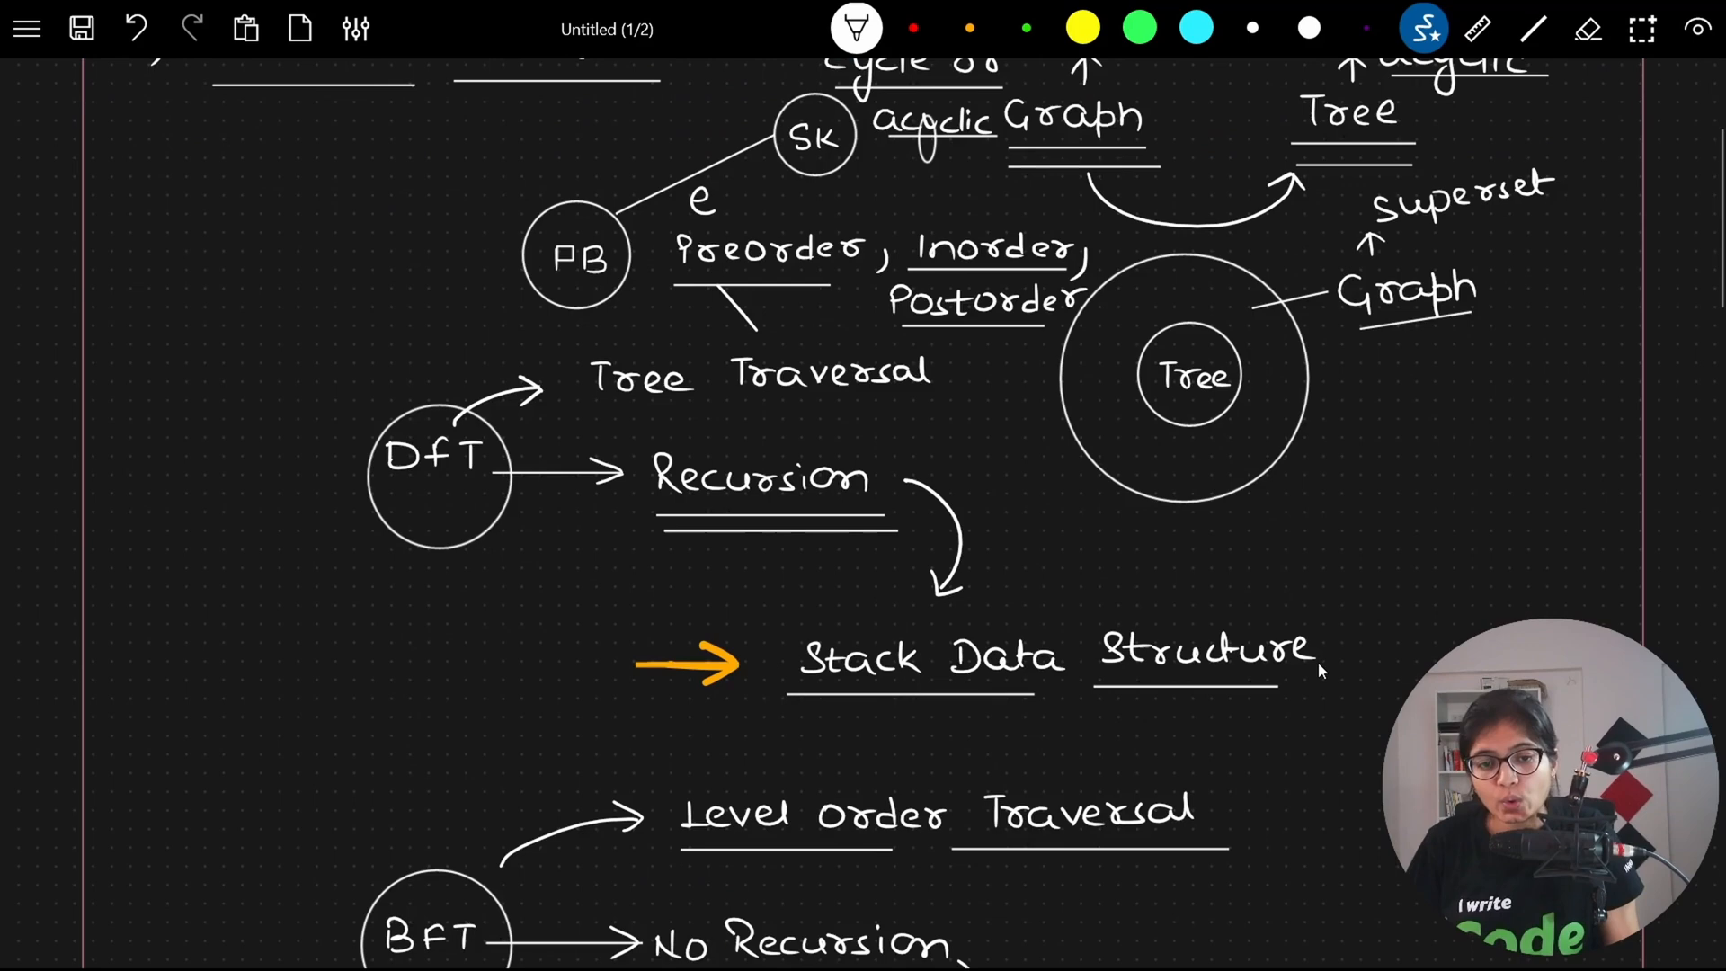
left_click(1324, 651)
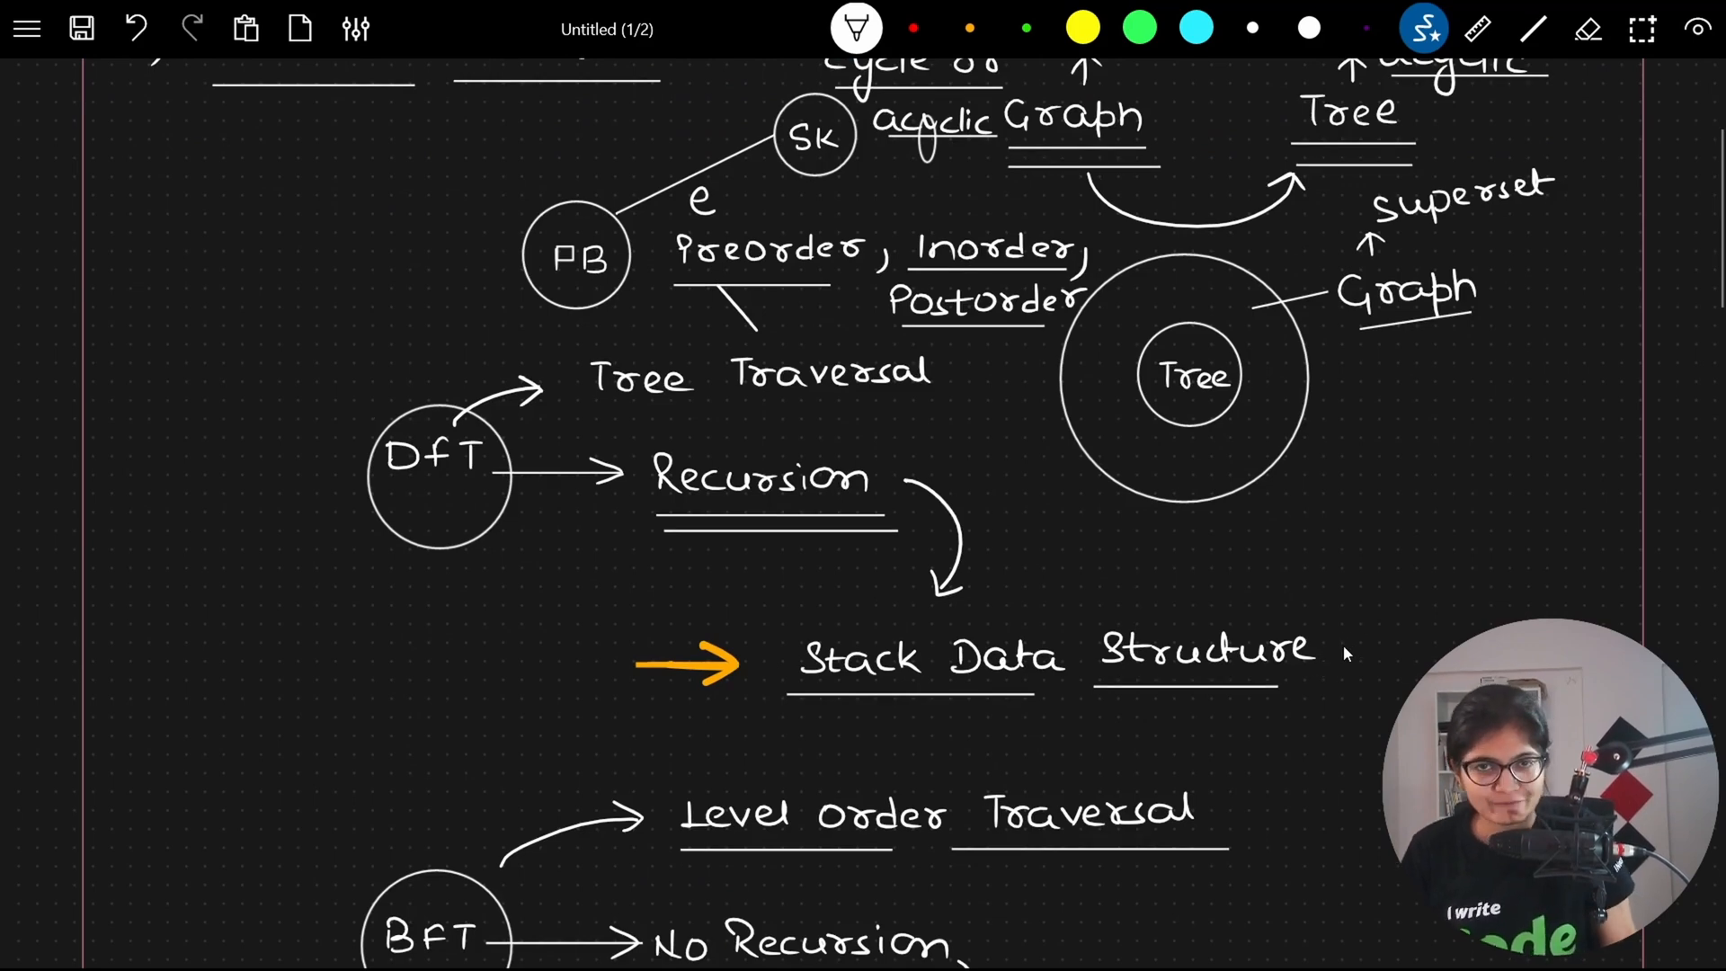
scroll(1344, 645, "up", 5)
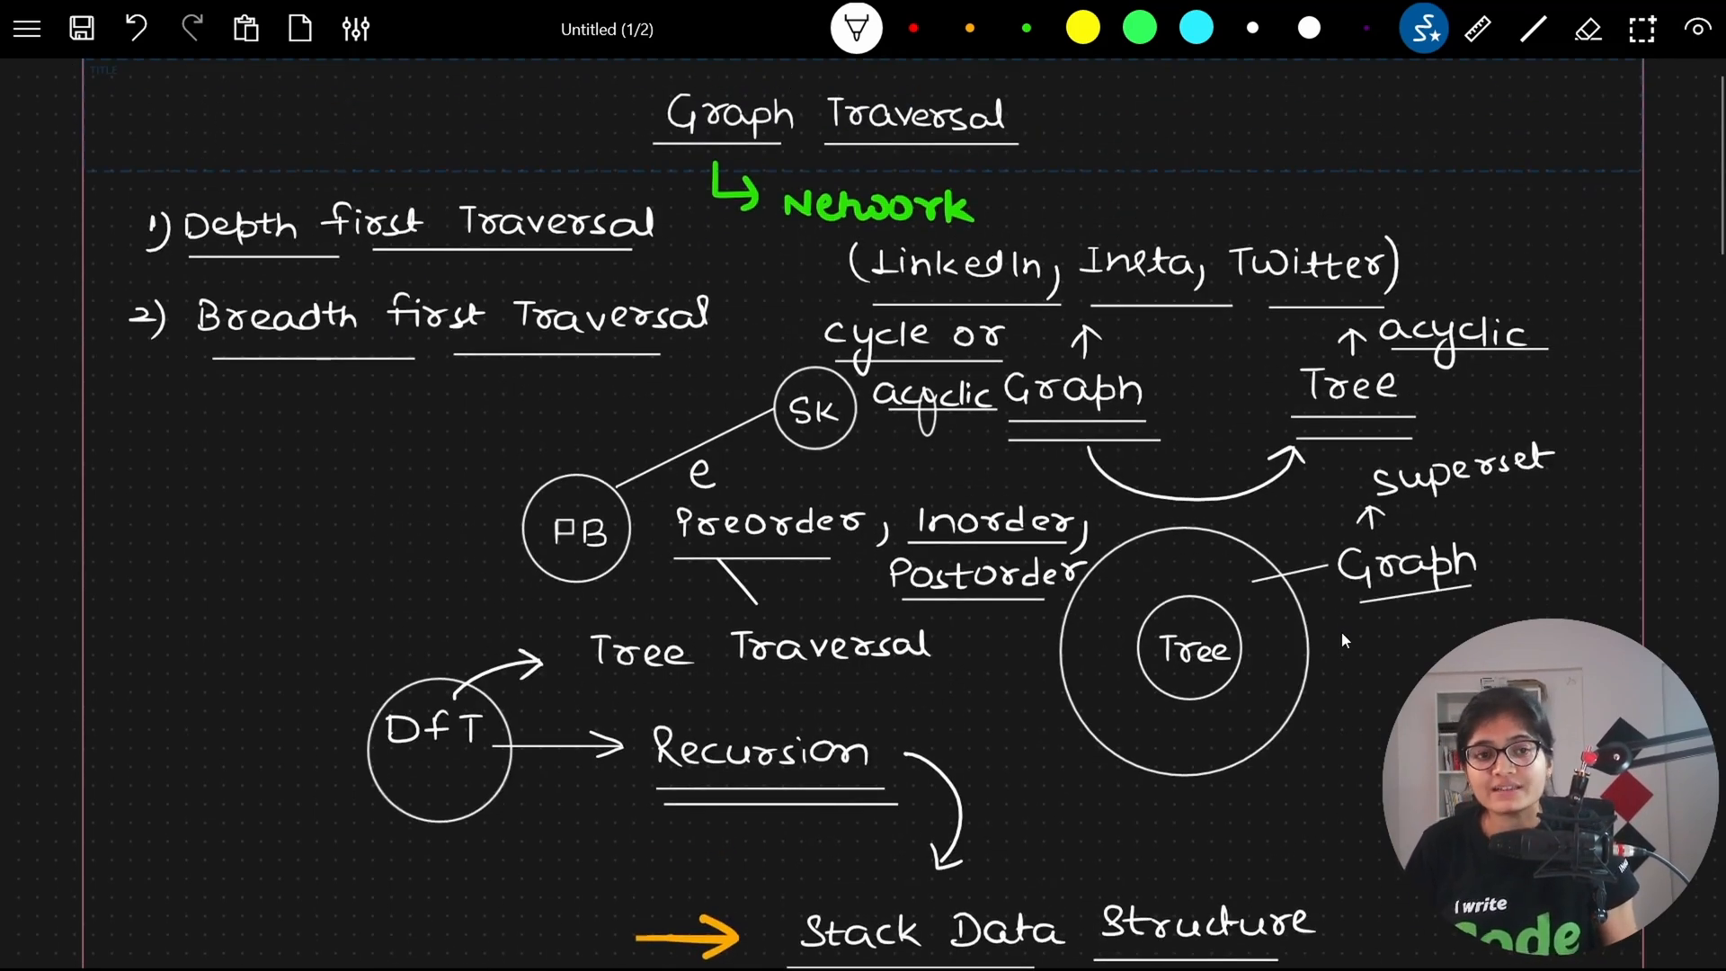